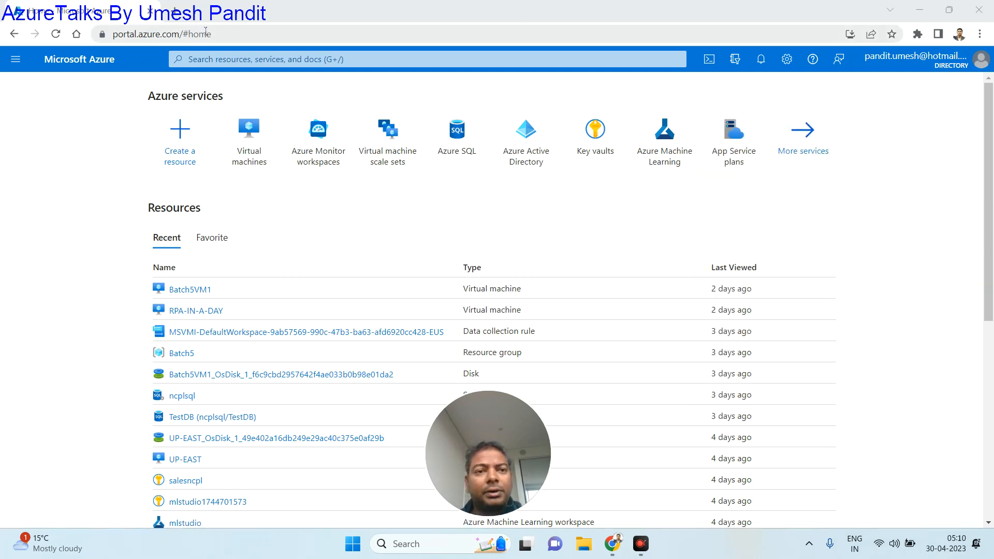
- Open the Virtual machines list and show its Create options
click(250, 130)
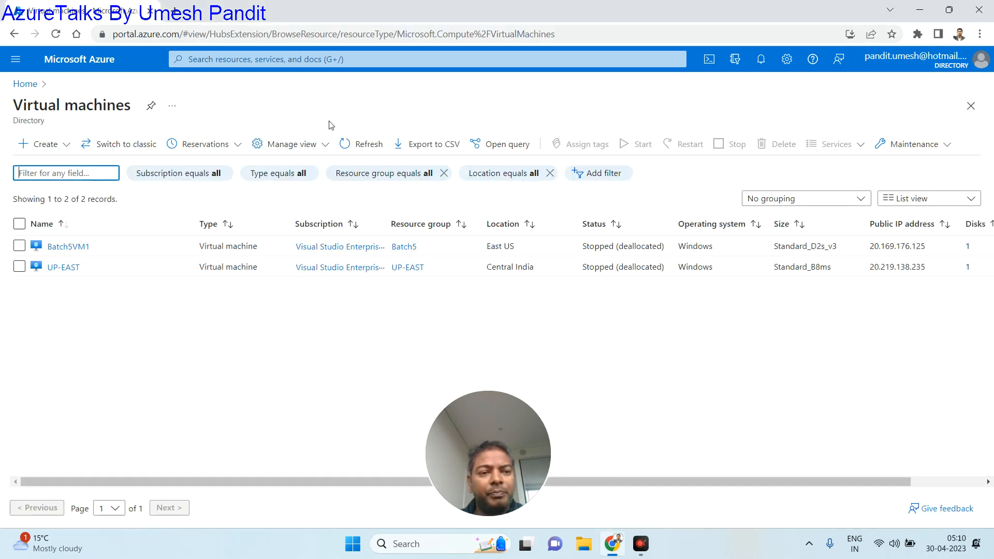
click(52, 145)
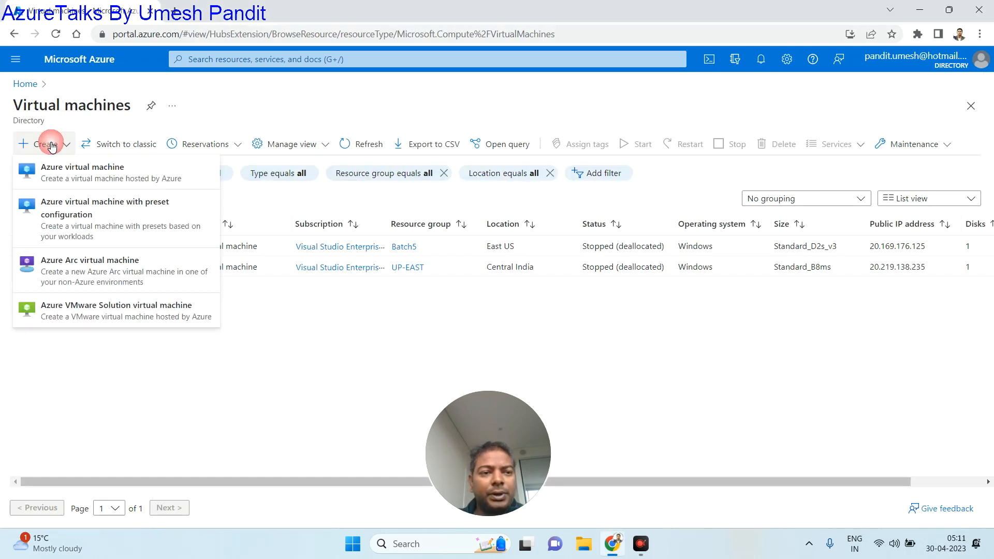
- Start a new Azure virtual machine and look over the existing resource groups
click(89, 168)
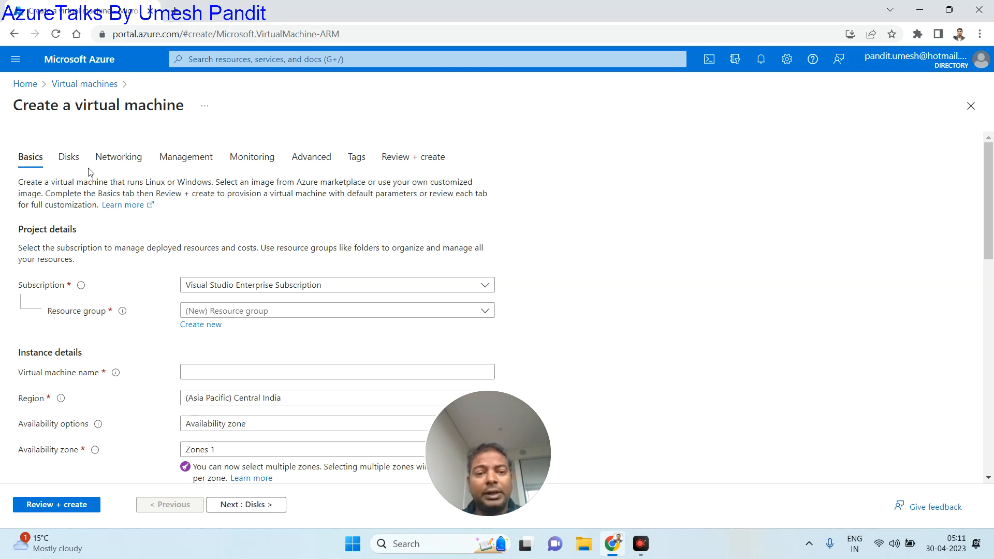
click(340, 311)
click(534, 272)
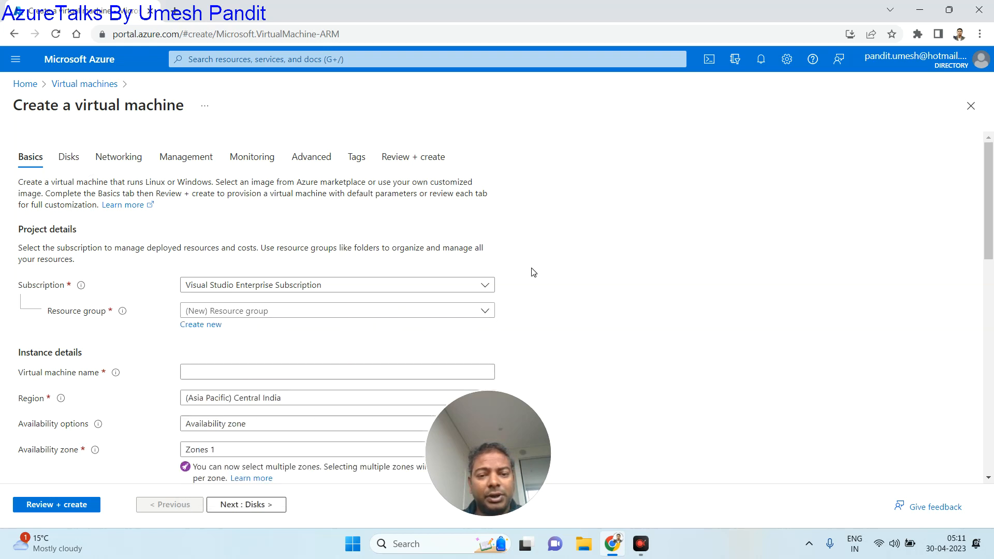
- Create a new resource group named RPAinaday for the VM
click(203, 325)
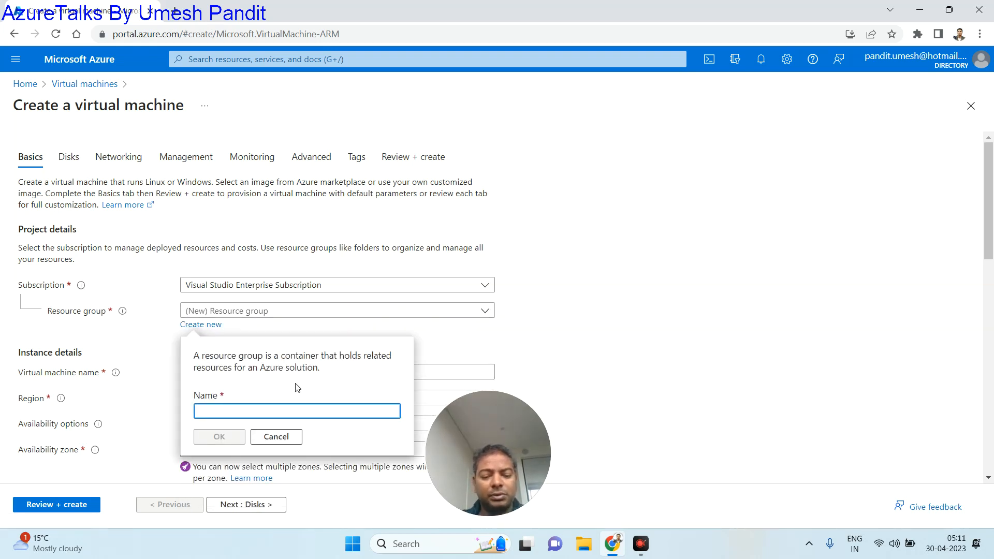
text(RPAinaday)
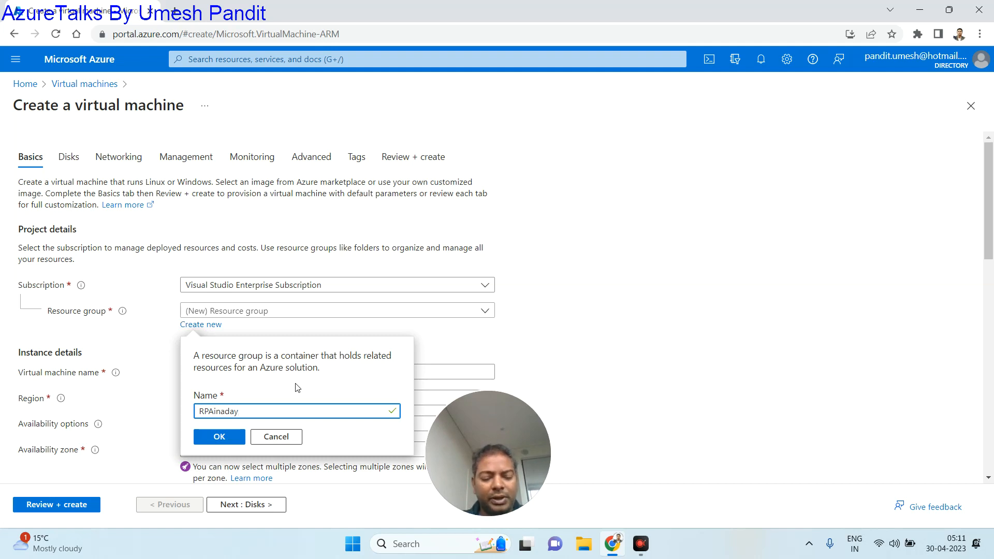
key(ctrl+a)
key(ctrl+c)
click(217, 437)
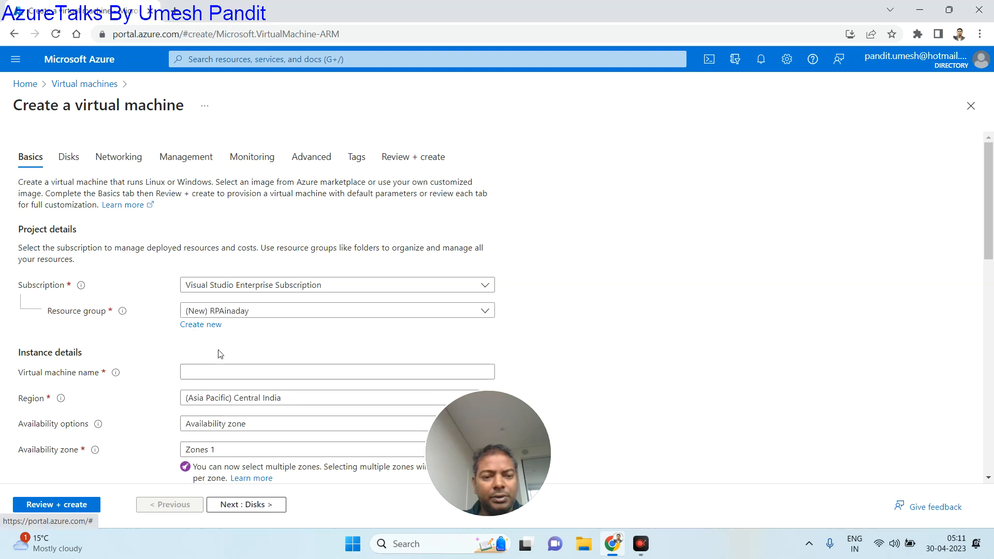
scroll(245, 335, down, 1)
- Name the VM RPAinaday-vm and set its region to (Asia Pacific) Australia Central
click(254, 300)
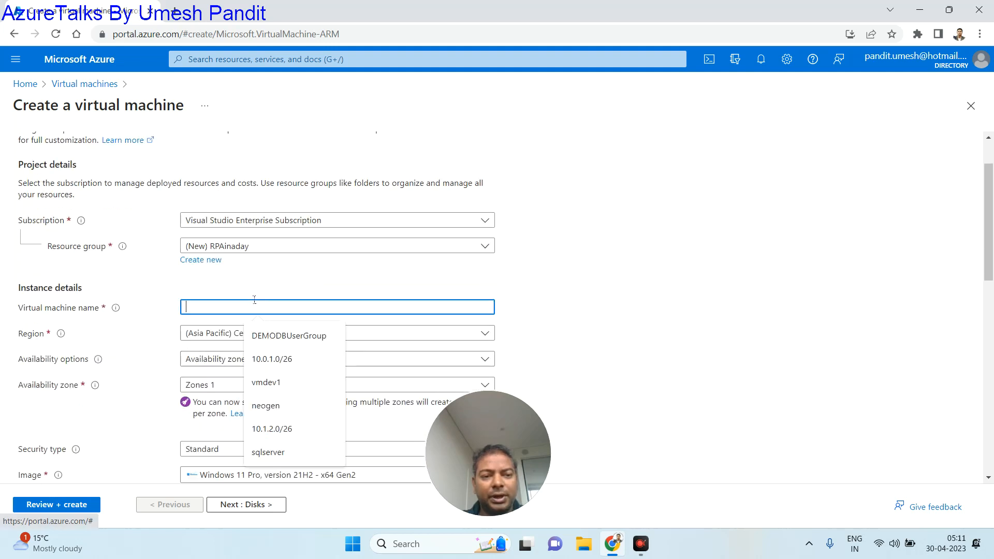
key(ctrl+v)
text(-vm)
click(242, 334)
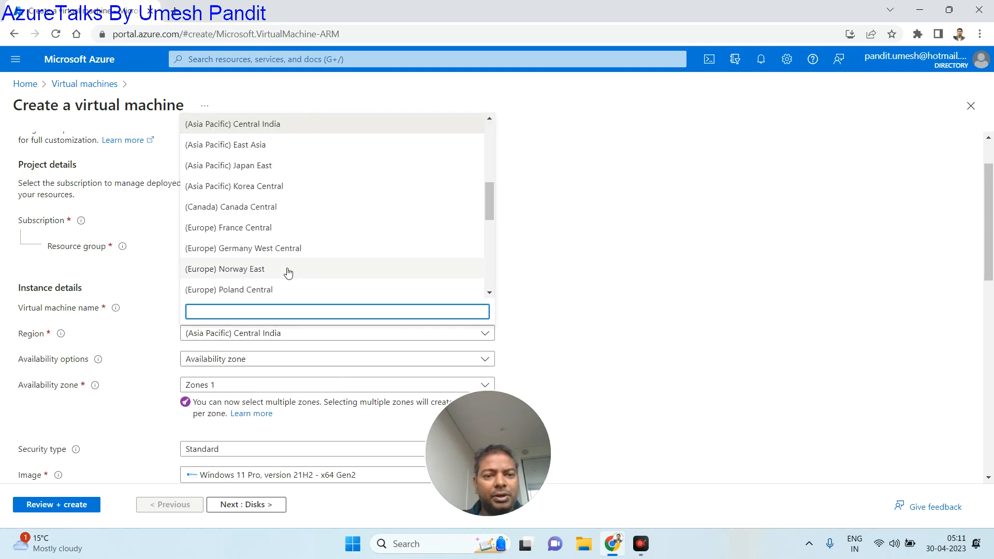
scroll(290, 272, down, 2)
scroll(286, 209, down, 2)
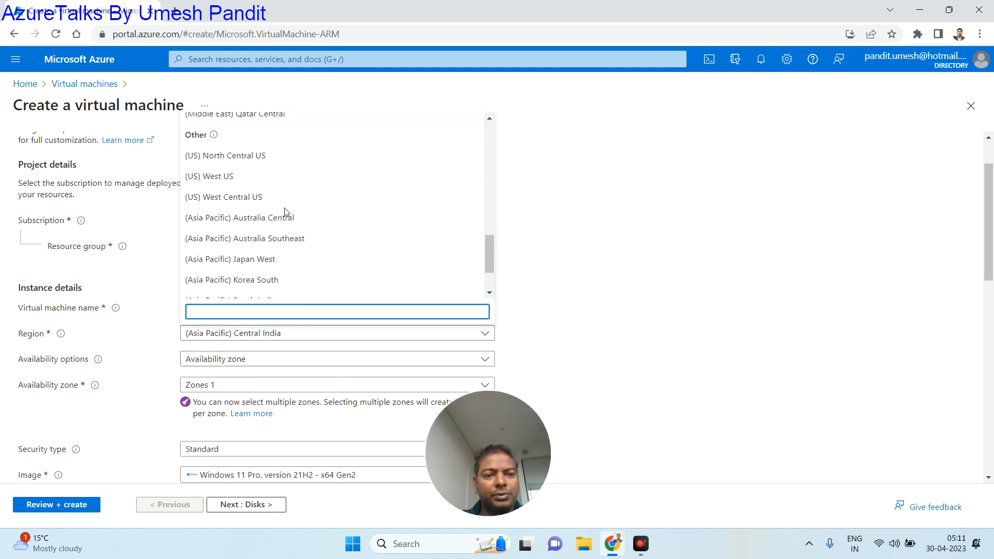
scroll(286, 213, down, 1)
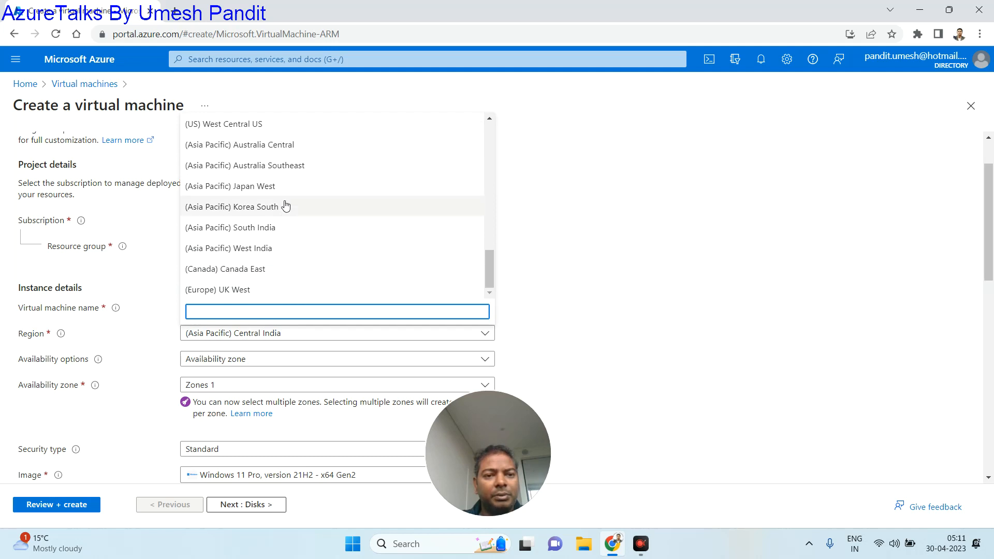
click(279, 144)
scroll(264, 369, down, 1)
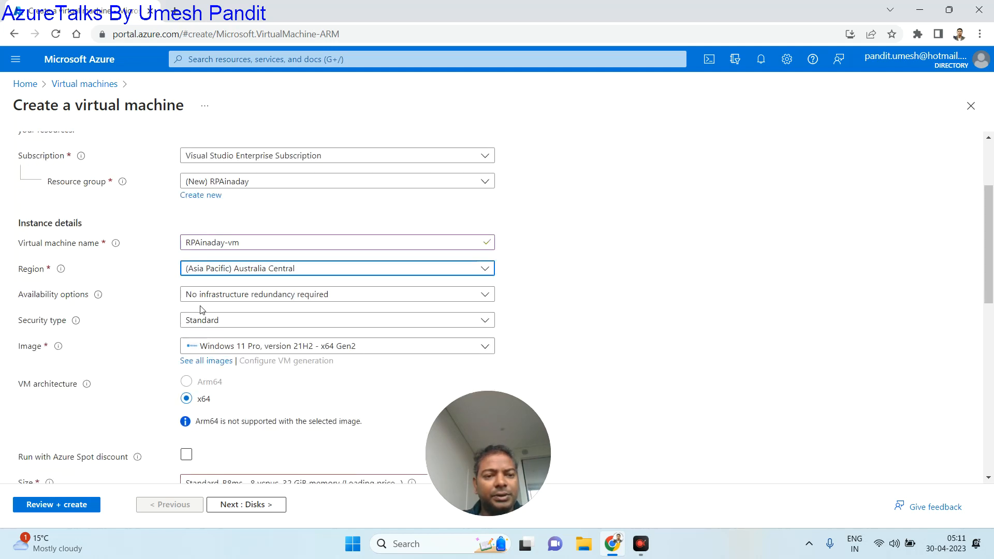
- Keep No infrastructure redundancy required and leave the security type unchanged
click(216, 295)
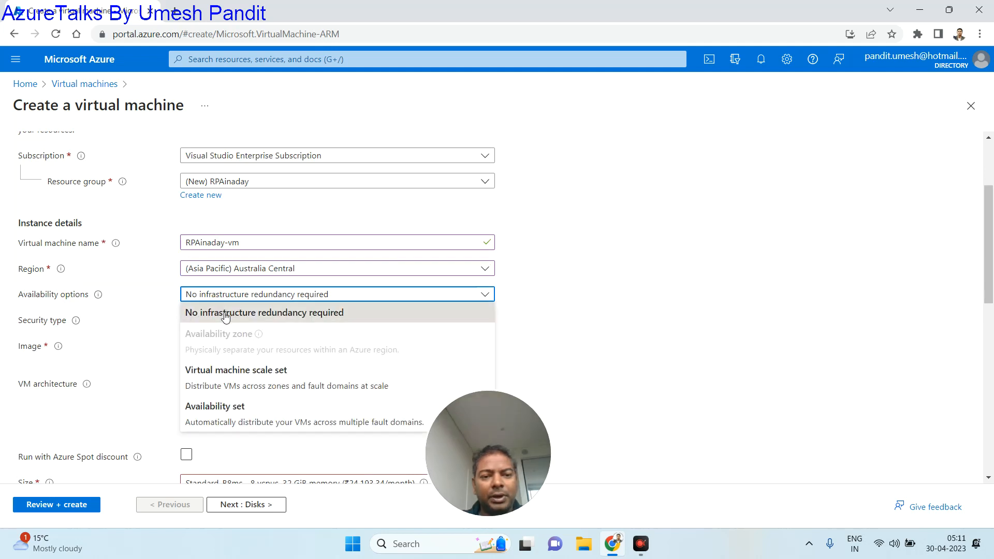
click(226, 312)
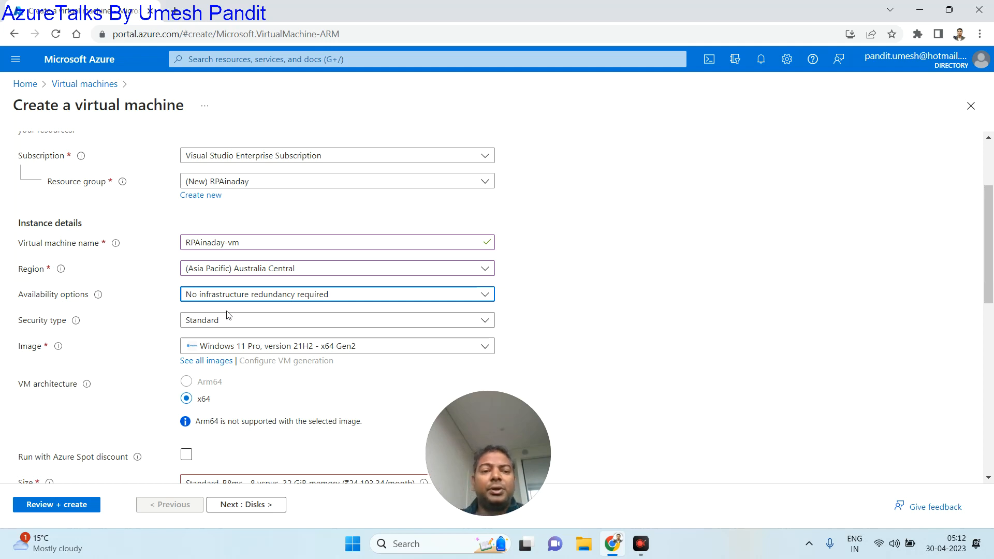
click(260, 293)
click(552, 237)
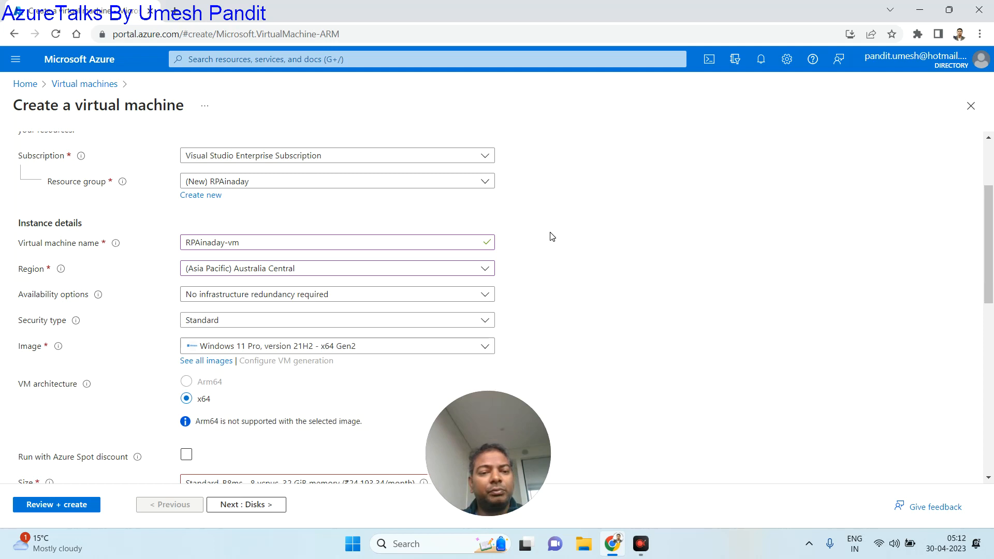
click(238, 322)
click(548, 274)
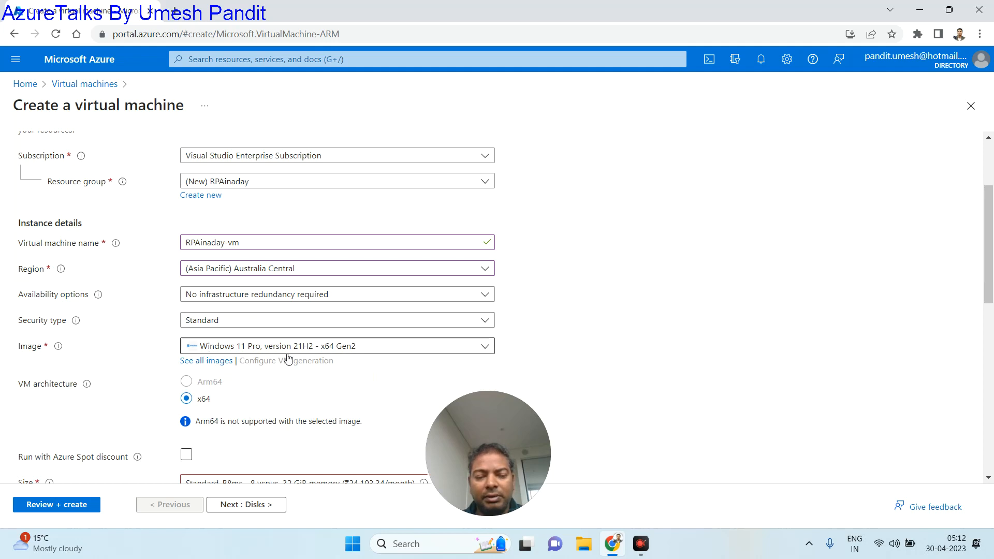
scroll(244, 406, down, 4)
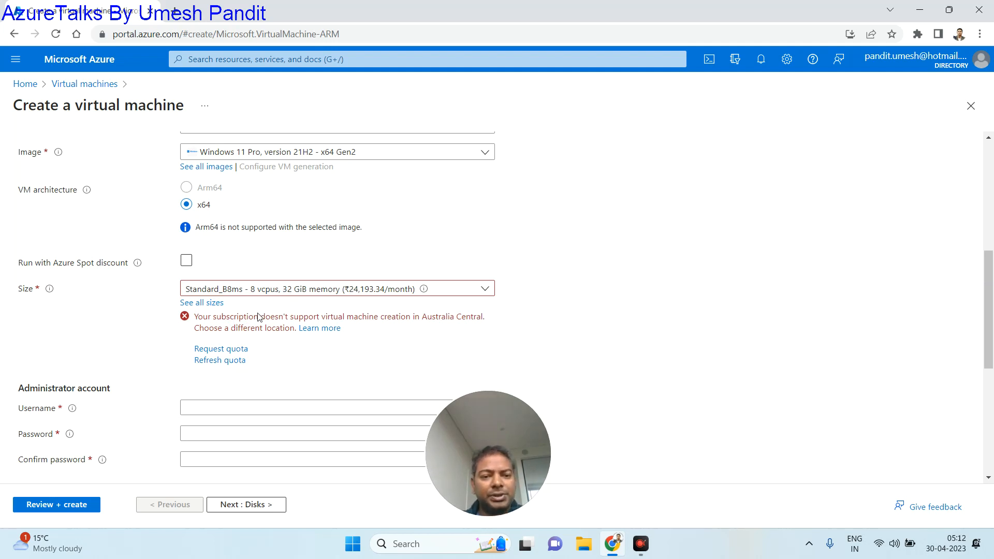
- Browse the available VM sizes, then close the size list
click(260, 293)
scroll(262, 378, down, 1)
scroll(262, 379, up, 1)
click(373, 251)
scroll(373, 250, up, 5)
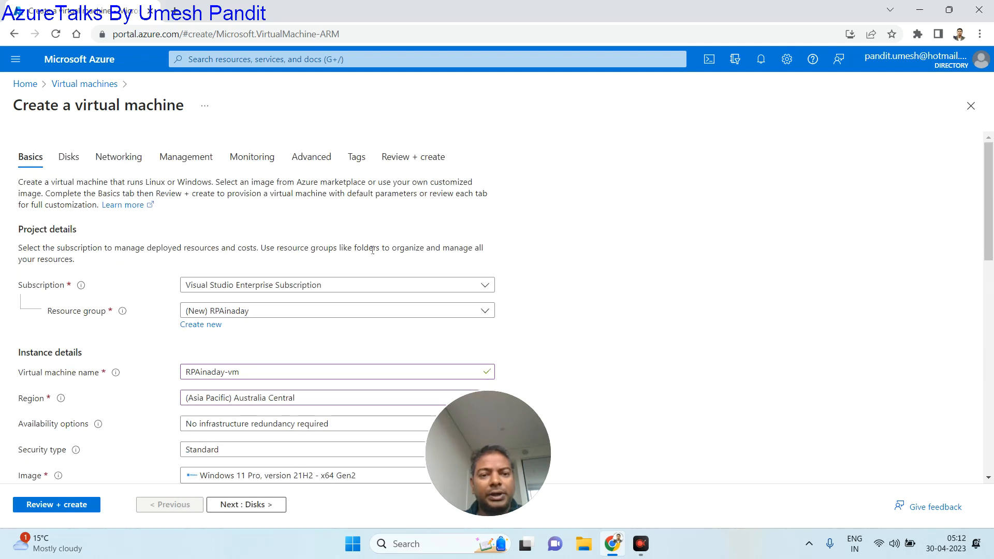
scroll(270, 332, down, 1)
- Switch the region to Central India with No infrastructure redundancy required
click(262, 334)
scroll(310, 230, up, 5)
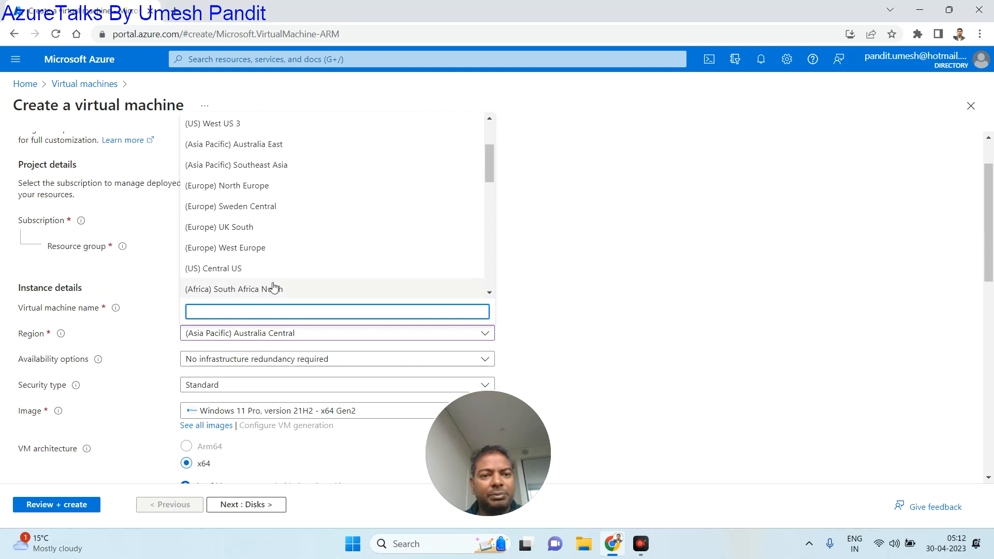
scroll(274, 288, down, 1)
click(270, 243)
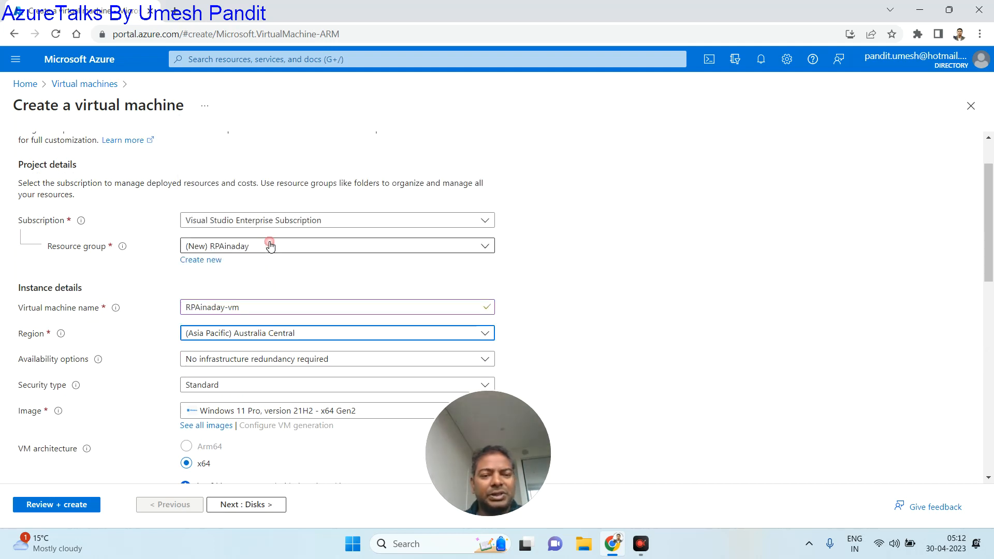
scroll(305, 306, down, 3)
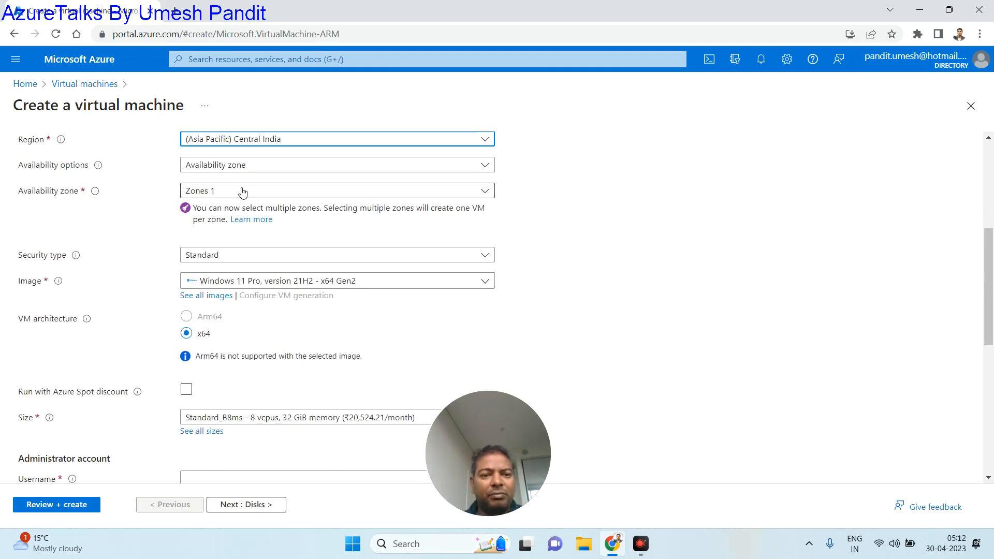
click(238, 165)
click(237, 193)
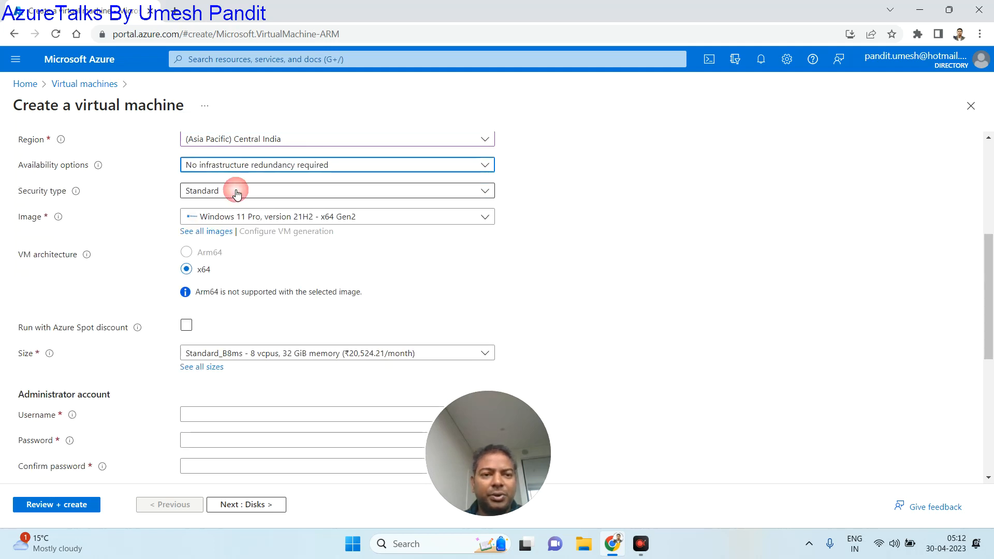
scroll(276, 305, down, 3)
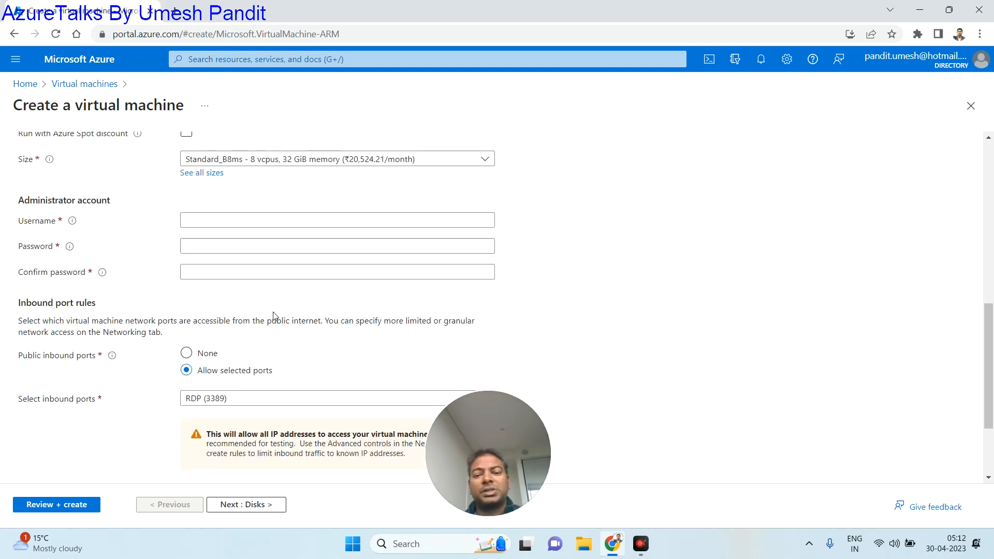
- Accept the suggested administrator username and enter the password twice, fixing a typo
click(251, 221)
click(264, 249)
click(253, 245)
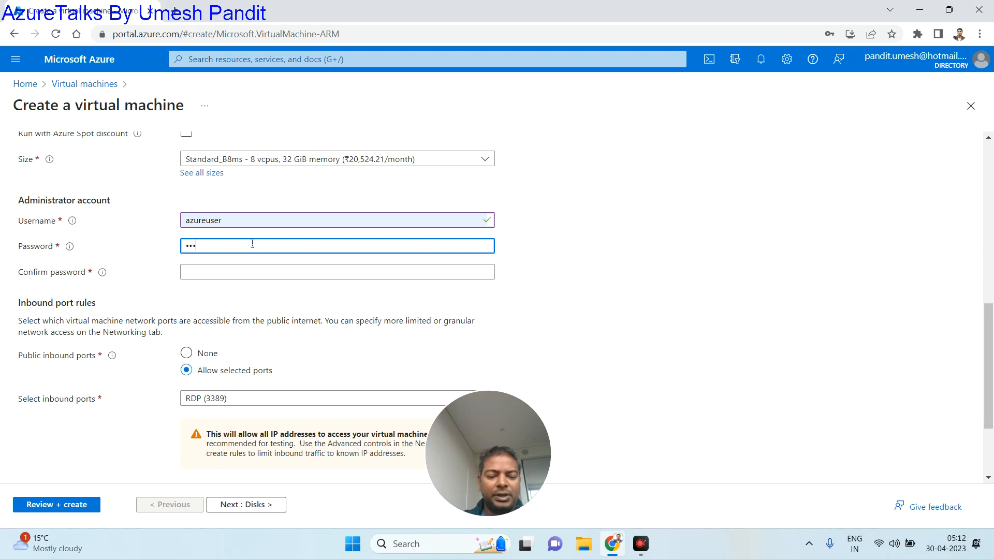
text(••••••••••••••)
key(Tab)
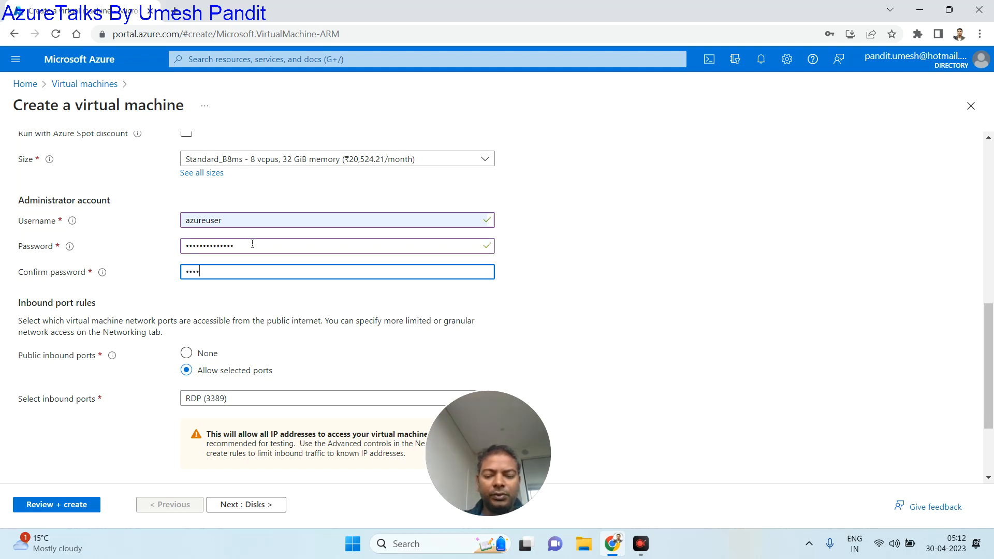
text(••••)
key(BackSpace)
text(•)
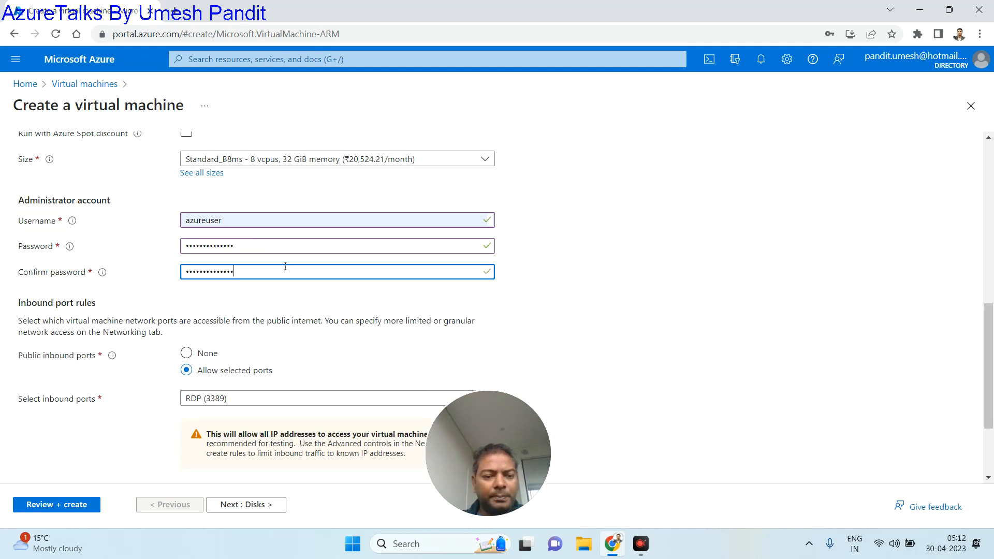
- Confirm eligible Windows 10/11 licensing and continue to the Disks step
scroll(285, 266, down, 2)
click(24, 412)
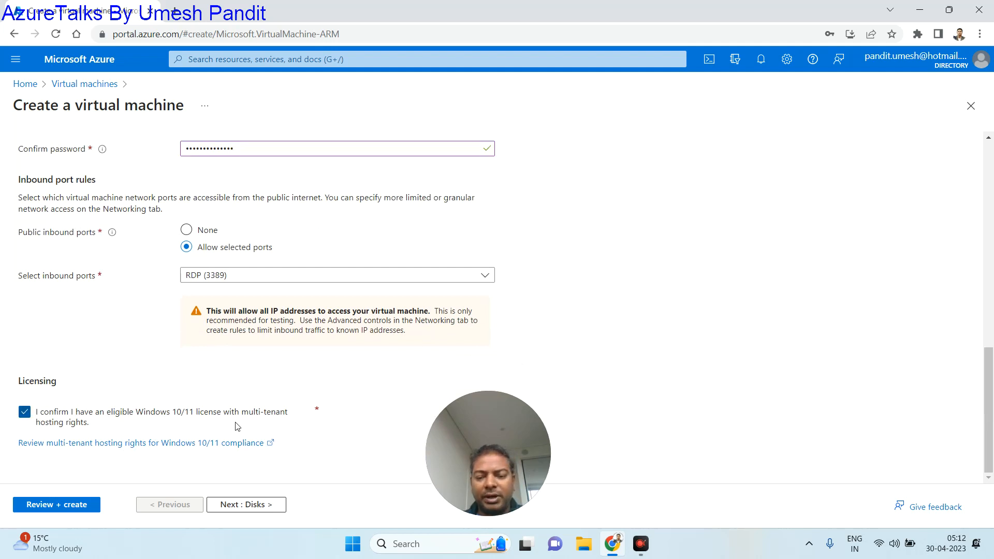
click(247, 507)
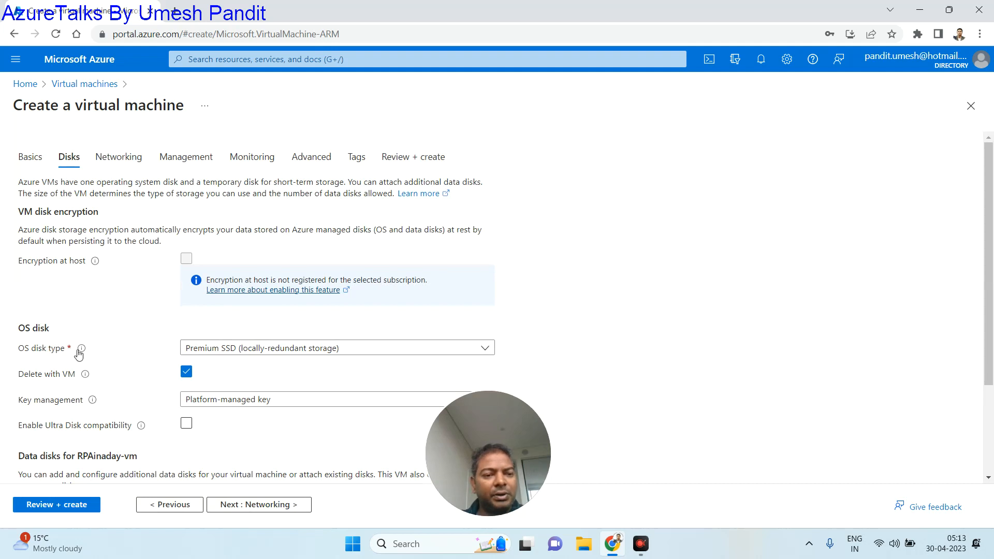
- Advance past the Disks and Networking settings to the Management tab
click(265, 506)
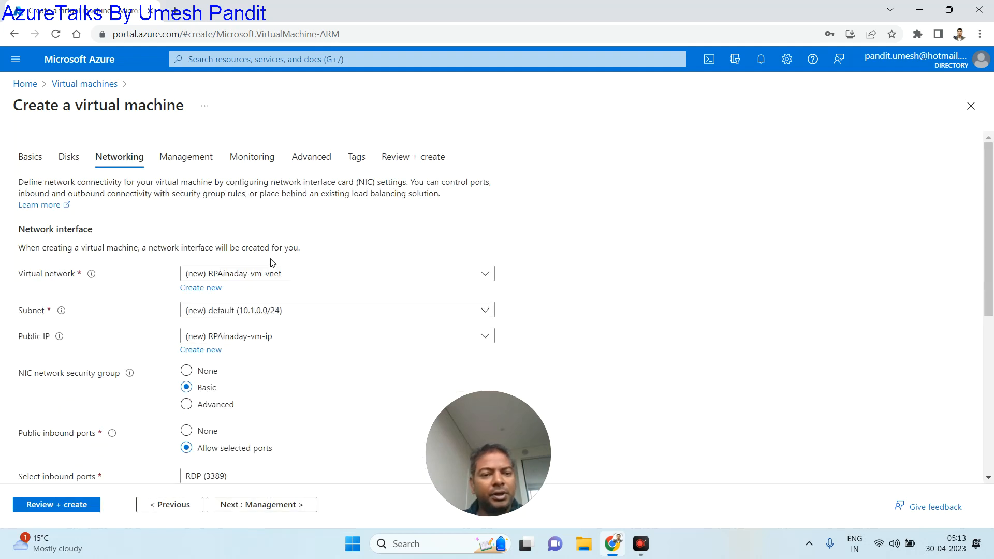
scroll(268, 254, down, 4)
scroll(256, 352, down, 3)
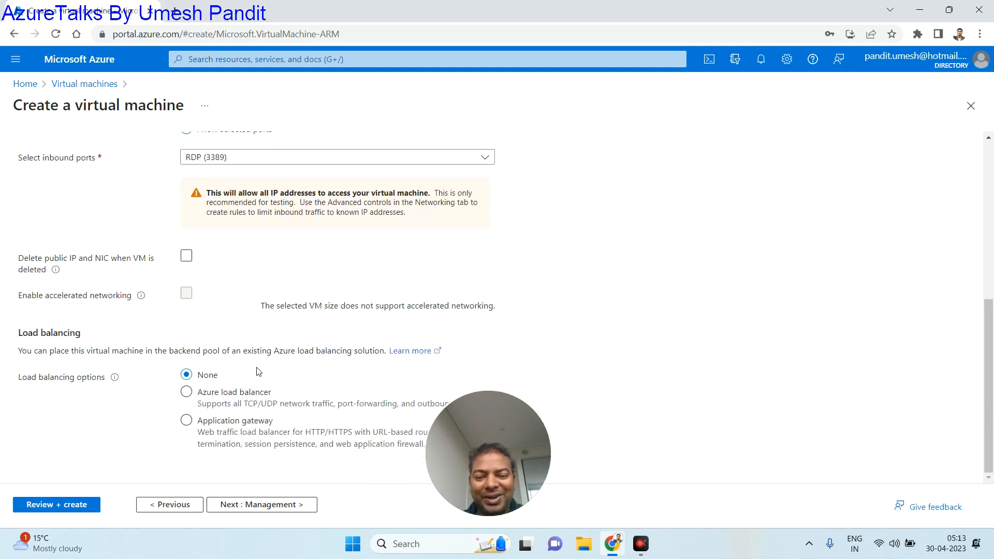
click(254, 505)
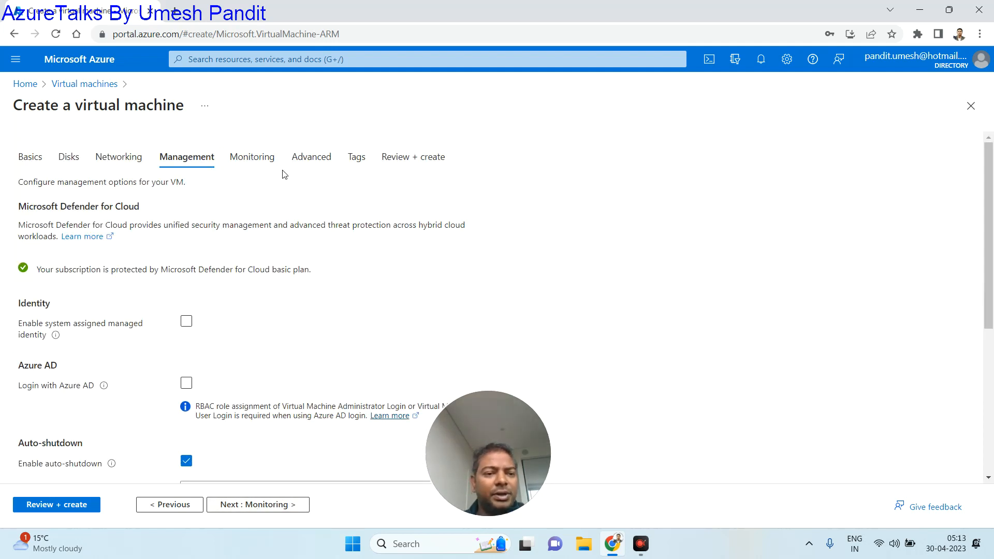
scroll(202, 342, down, 4)
scroll(216, 262, down, 1)
- Set the auto-shutdown time zone to (UTC+05:30) Chennai, Kolkata, Mumbai, New Delhi
click(228, 230)
click(294, 256)
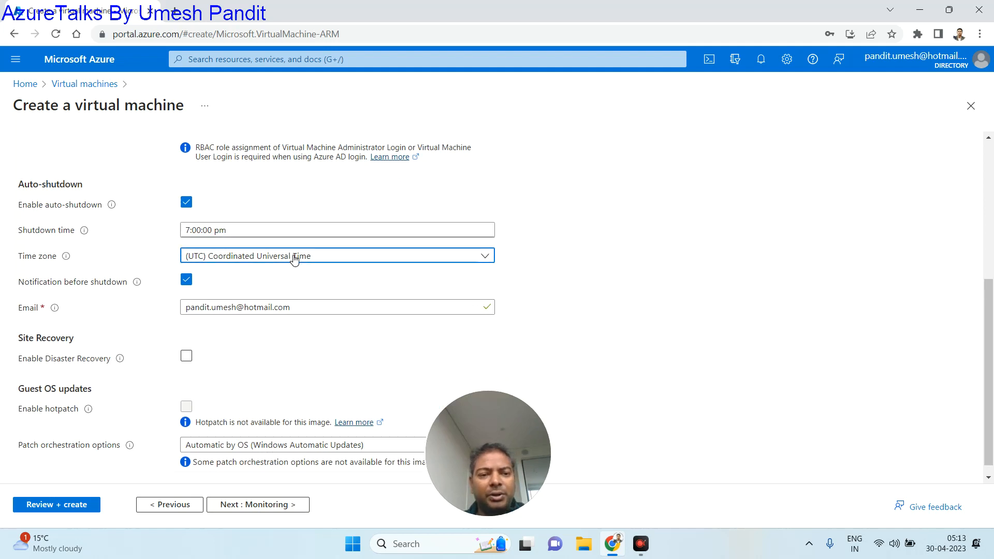
scroll(291, 331, down, 5)
scroll(291, 332, down, 10)
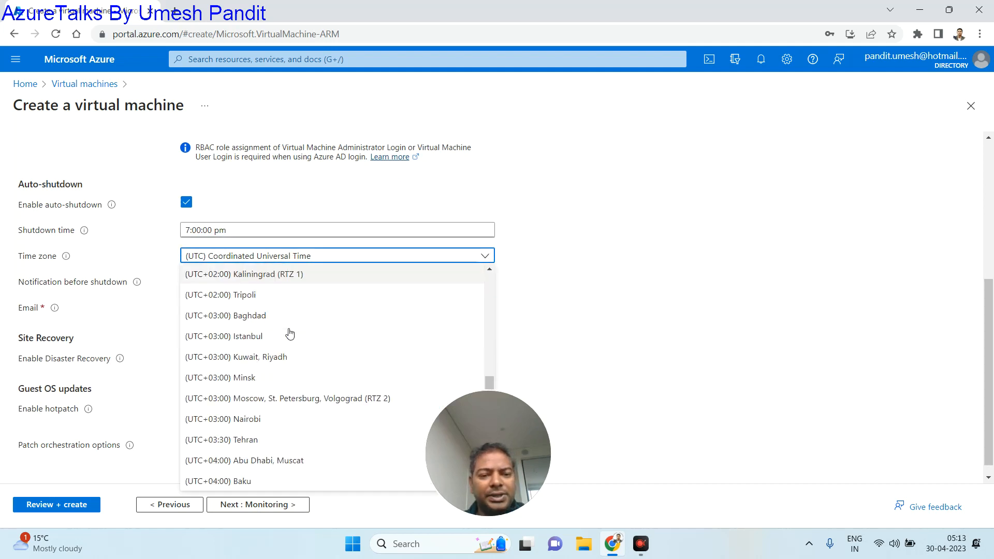
click(306, 275)
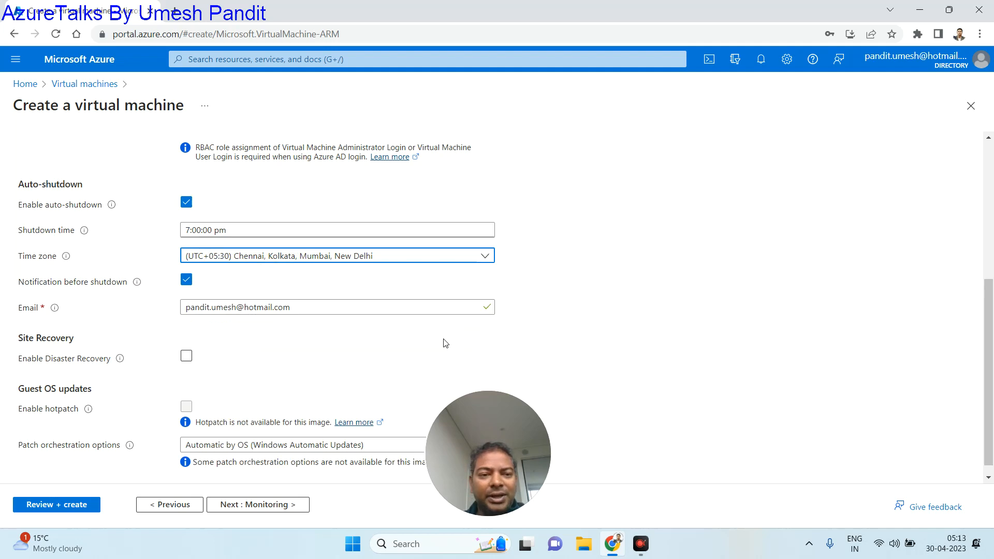
scroll(308, 345, down, 1)
scroll(269, 363, up, 3)
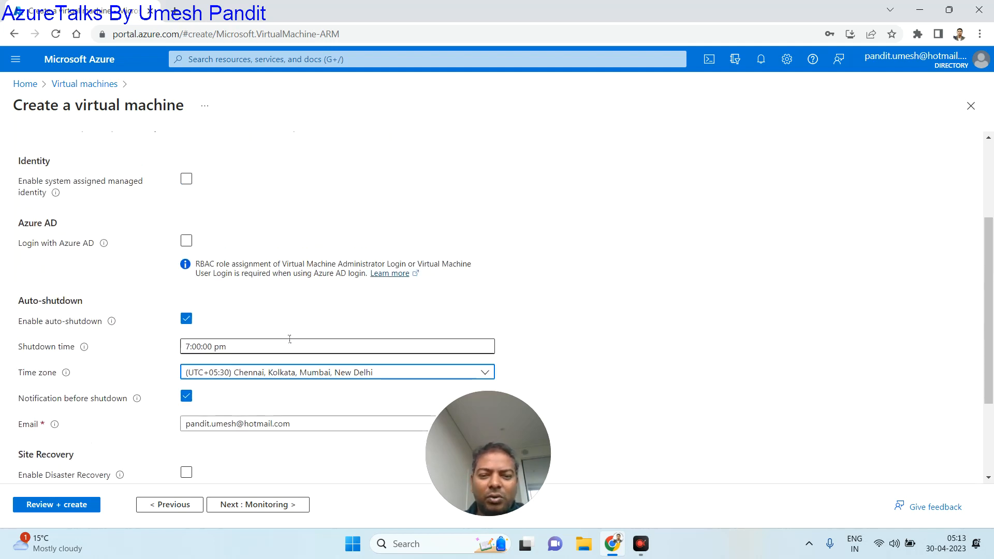
click(259, 505)
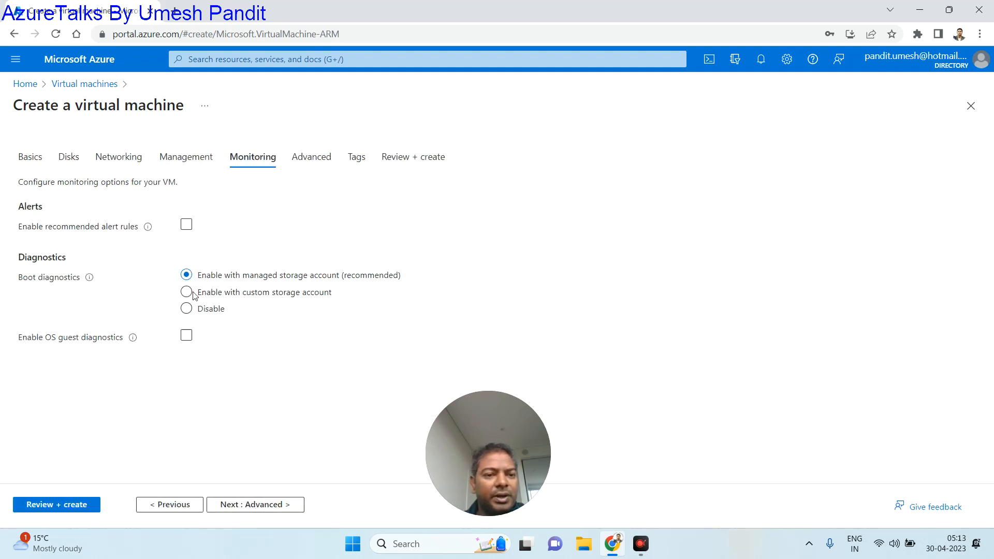
- Advance through the Monitoring and Advanced settings to the Tags step
click(259, 507)
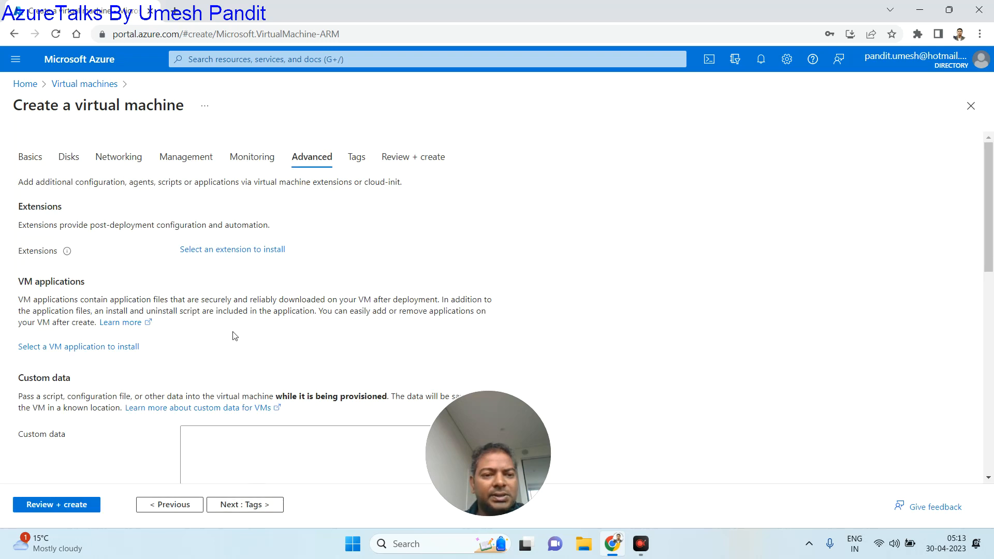
scroll(237, 352, down, 3)
scroll(255, 418, down, 3)
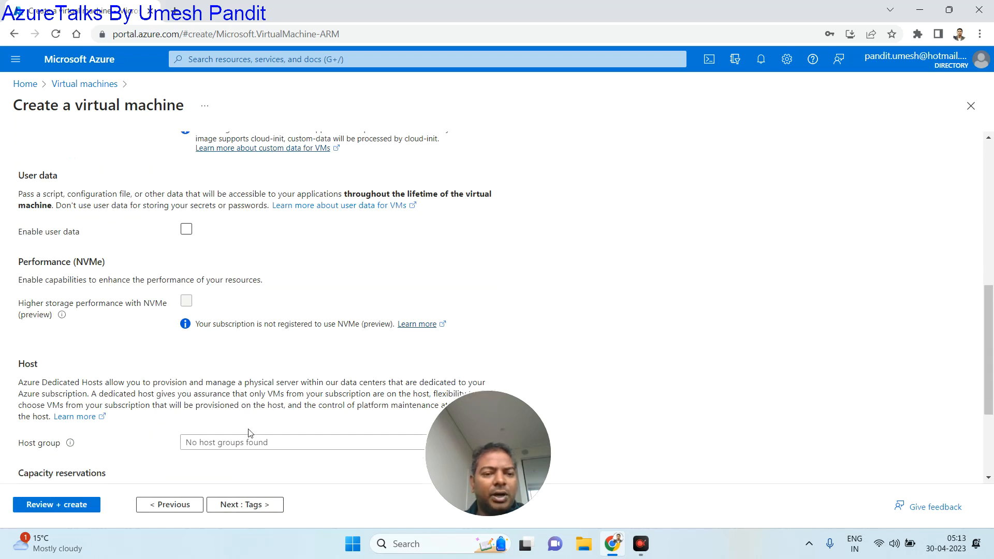
click(236, 509)
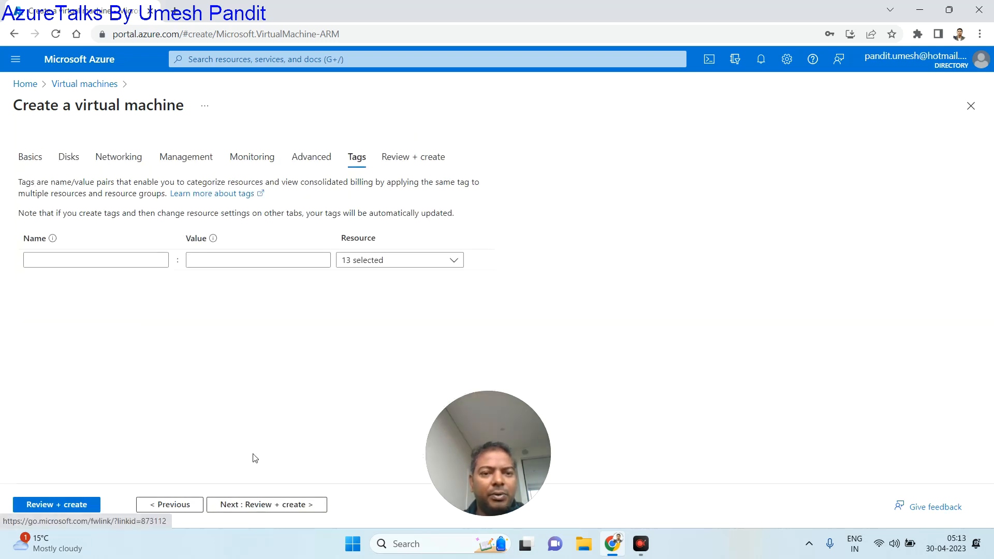
- Start a tag entry, typing rpa lab and then azuretalks into the tag fields
click(130, 265)
text(umesh)
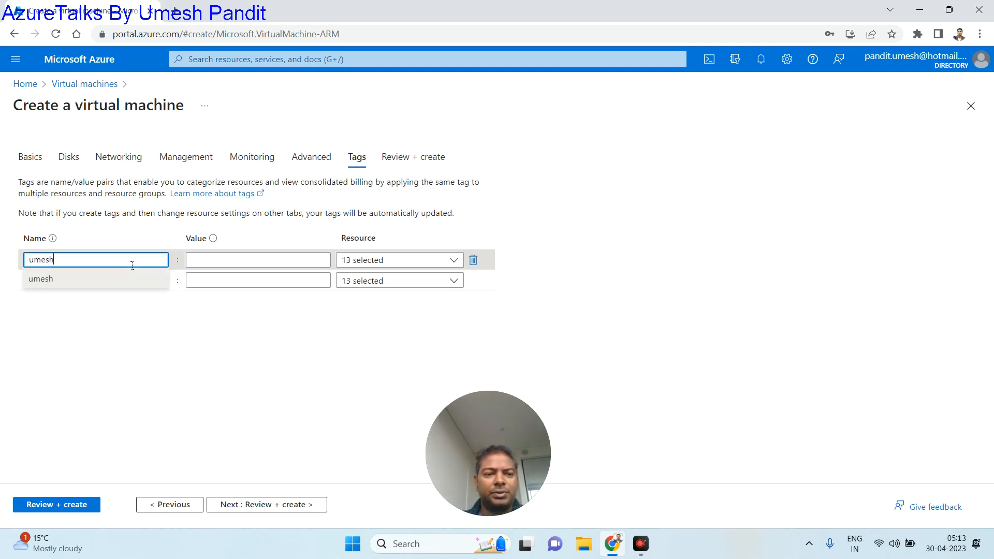
key(Tab)
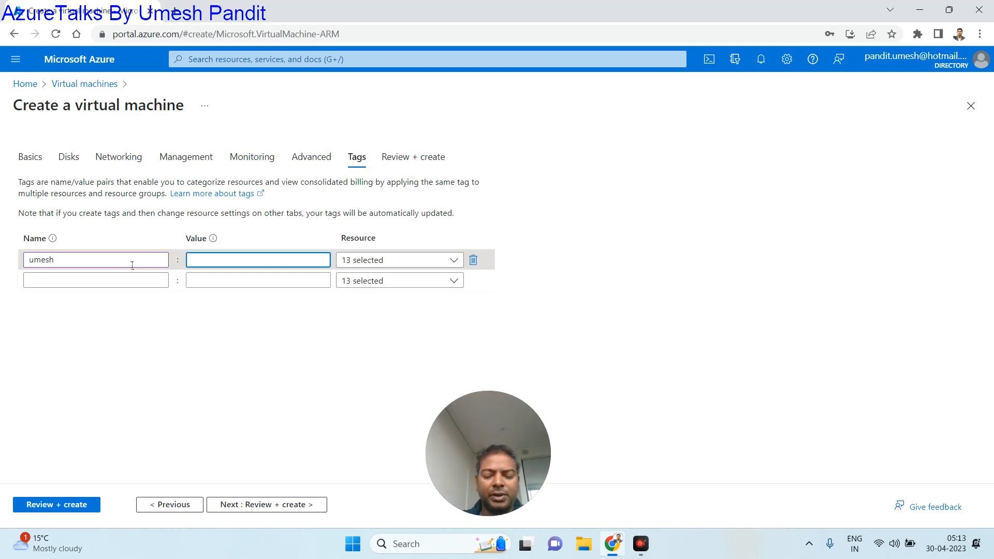
text(rpa)
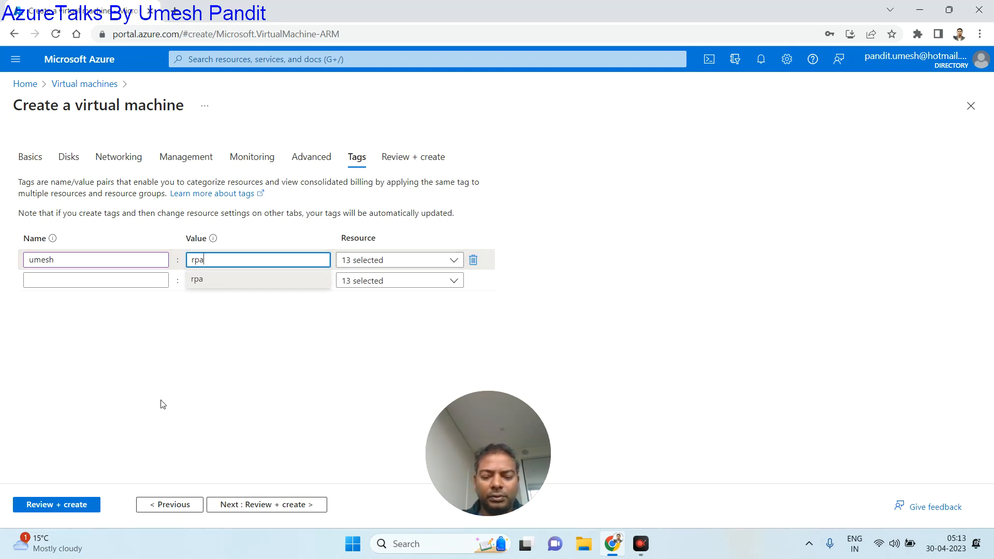
text( lab)
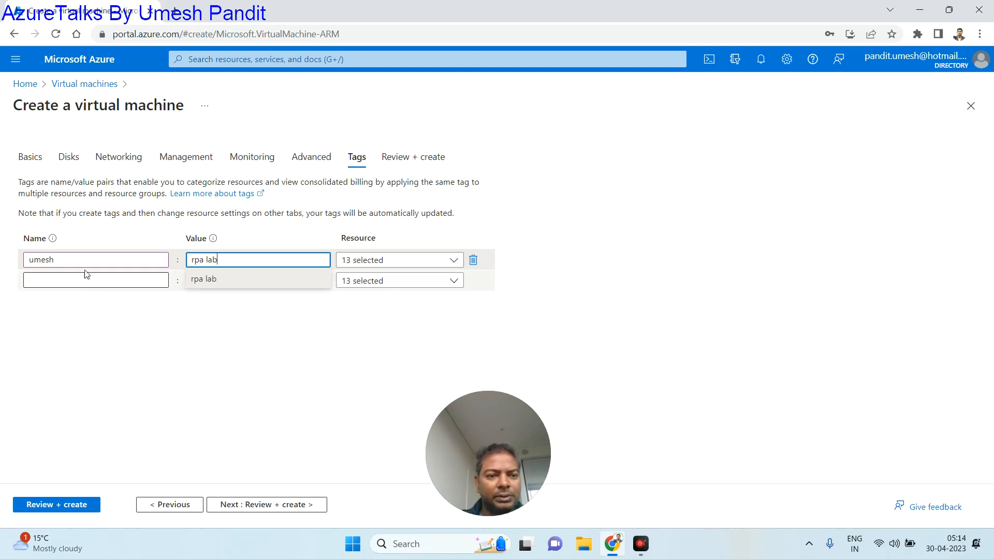
drag(73, 259, 1, 259)
text(azure)
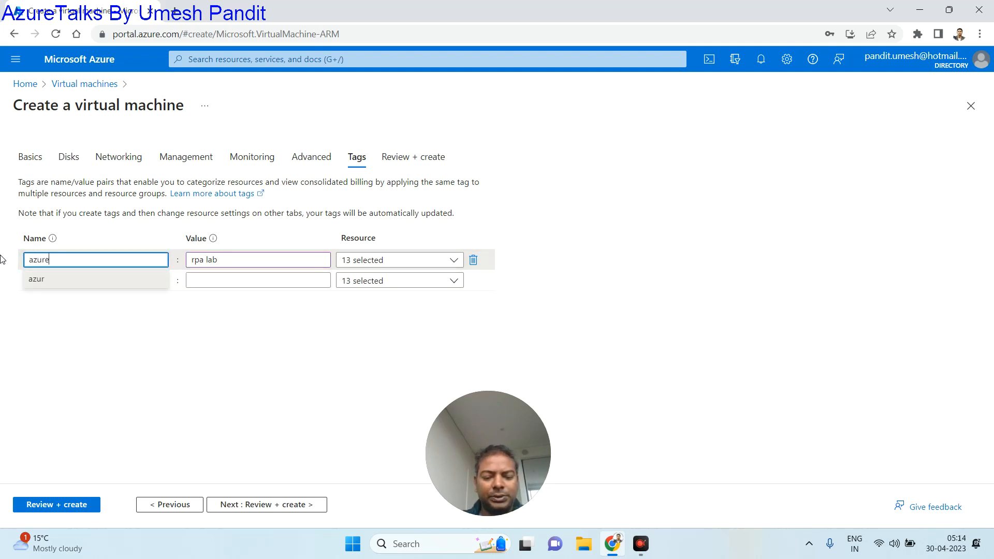
text(talks)
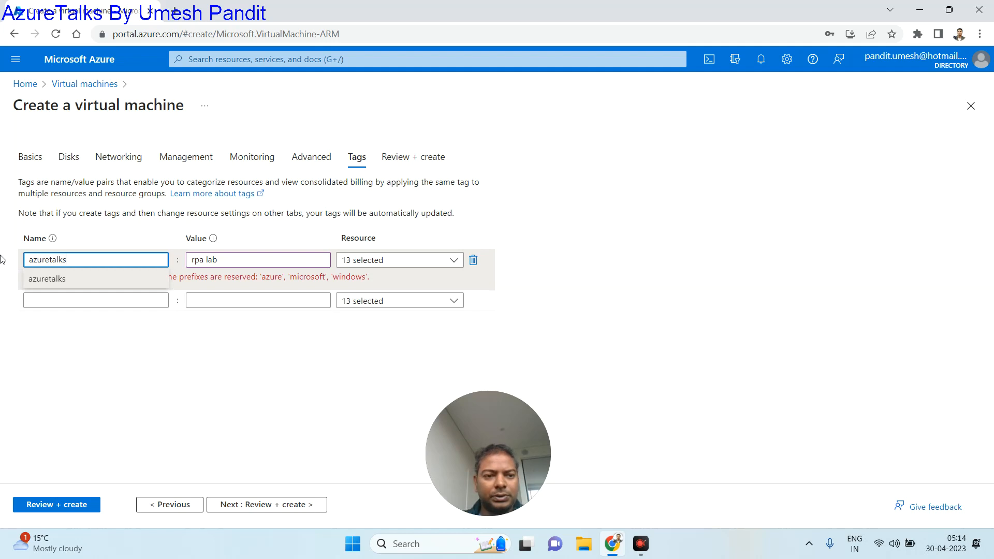
key(Tab)
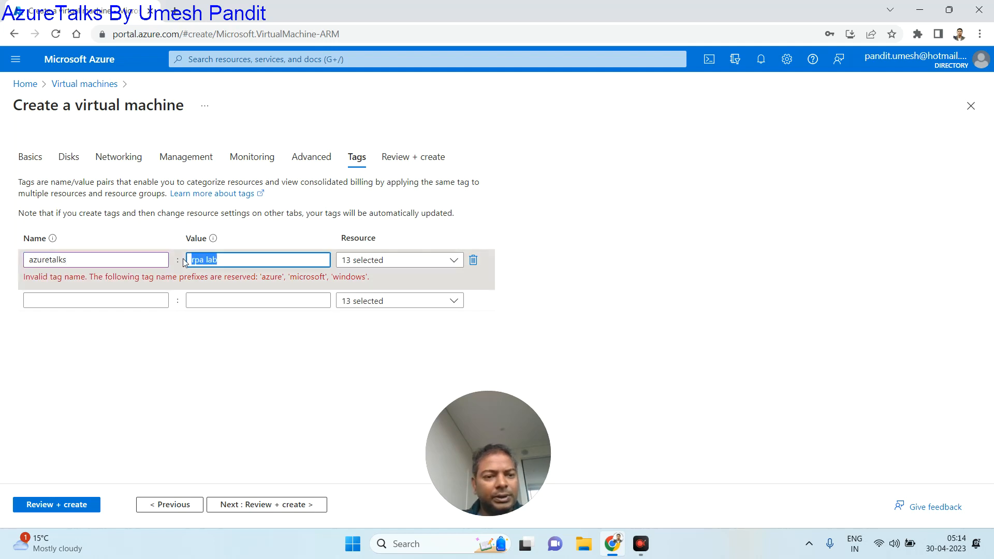
- Fix the tag so its name is RPALAB and its value azuretalks
click(110, 260)
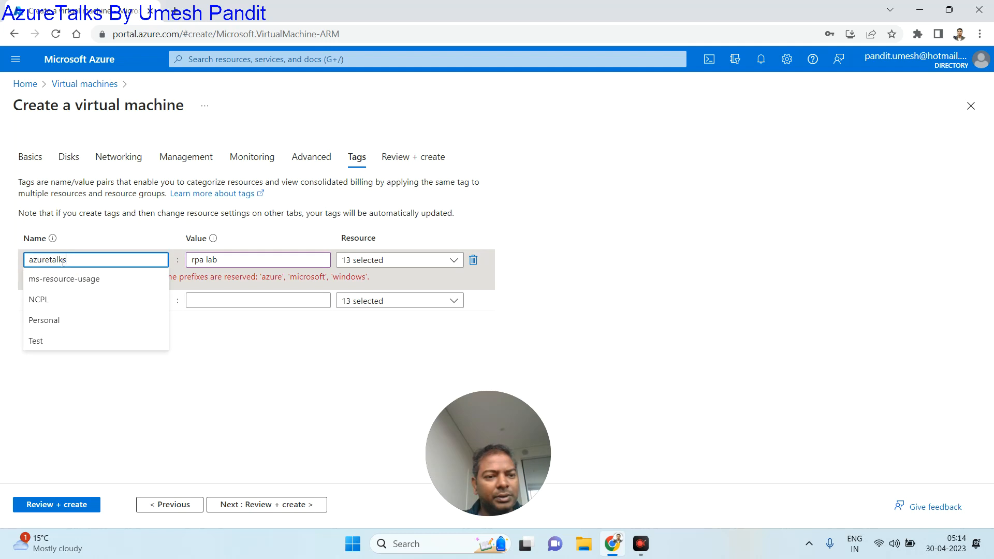
drag(73, 259, 9, 259)
key(ctrl+c)
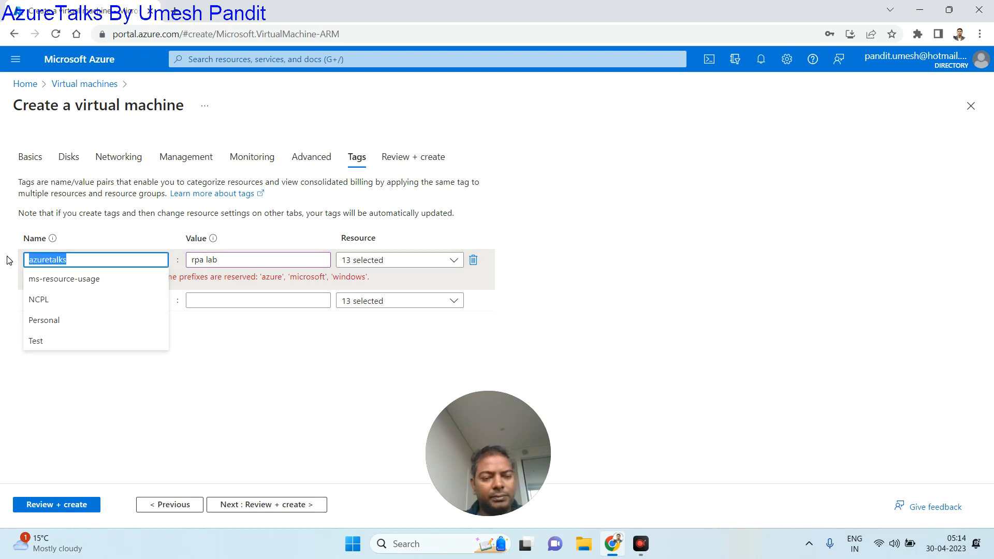
key(BackSpace)
key(ctrl+v)
key(Tab)
key(ctrl+v)
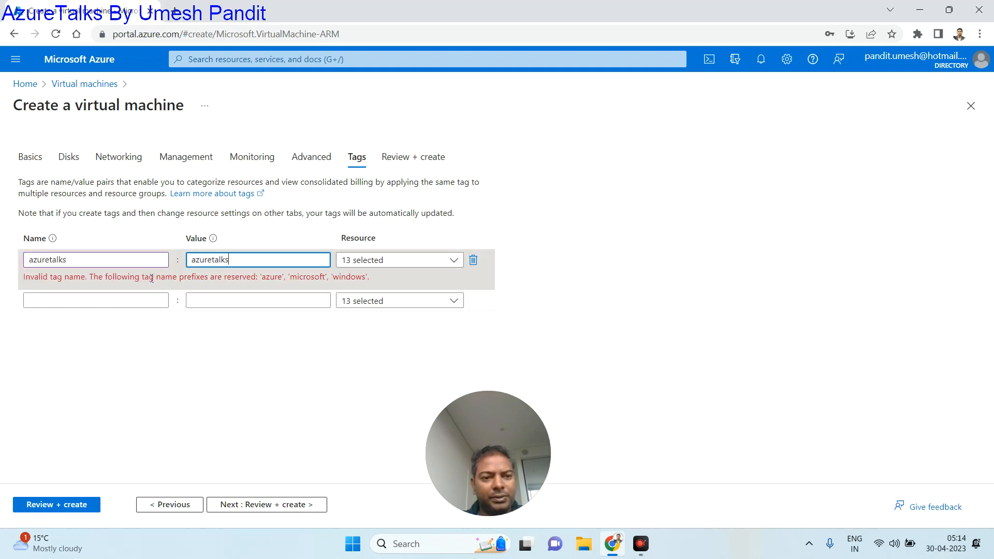
drag(90, 266, 7, 274)
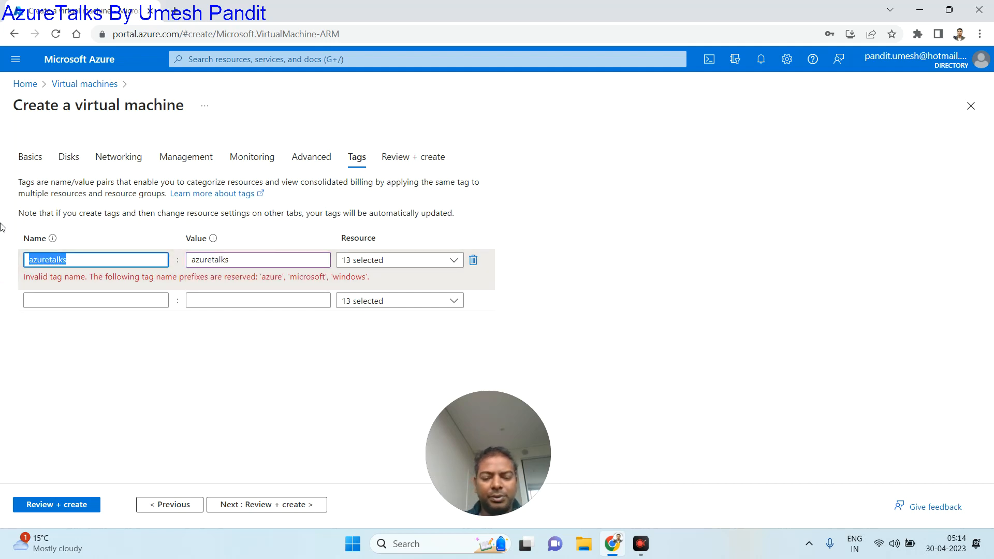
text(RPALAB)
key(Tab)
key(Tab)
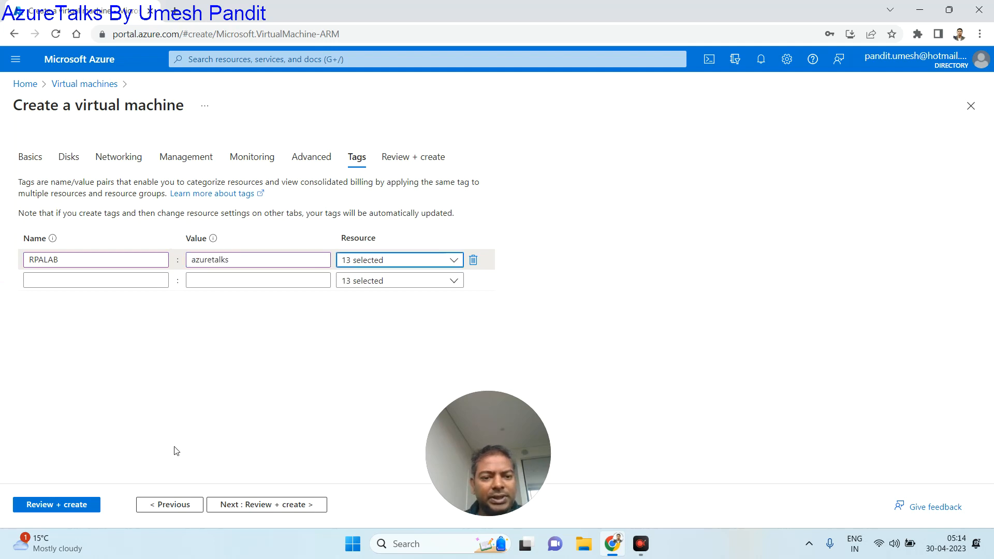
- Review the validated VM summary and hourly price estimate, then create the VM
click(297, 512)
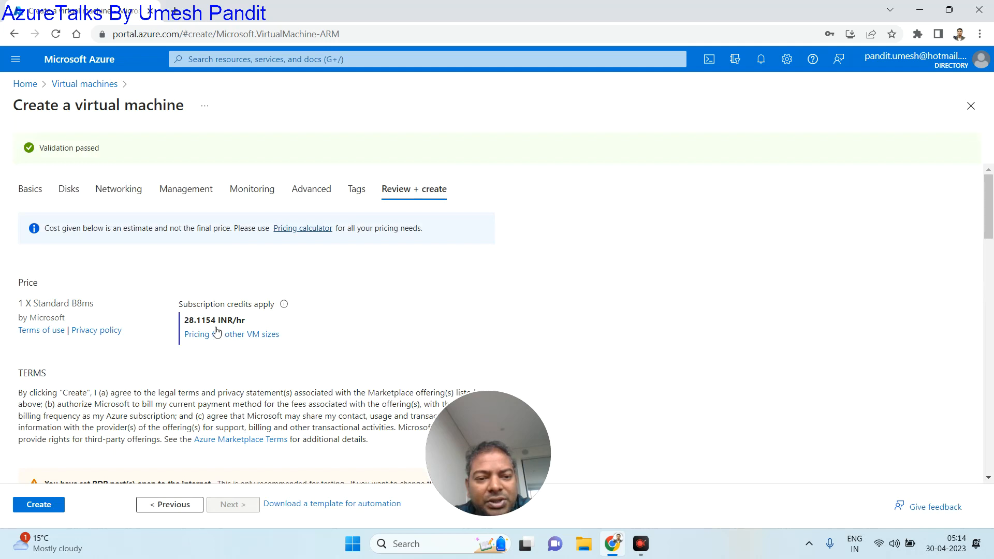
drag(245, 322, 183, 321)
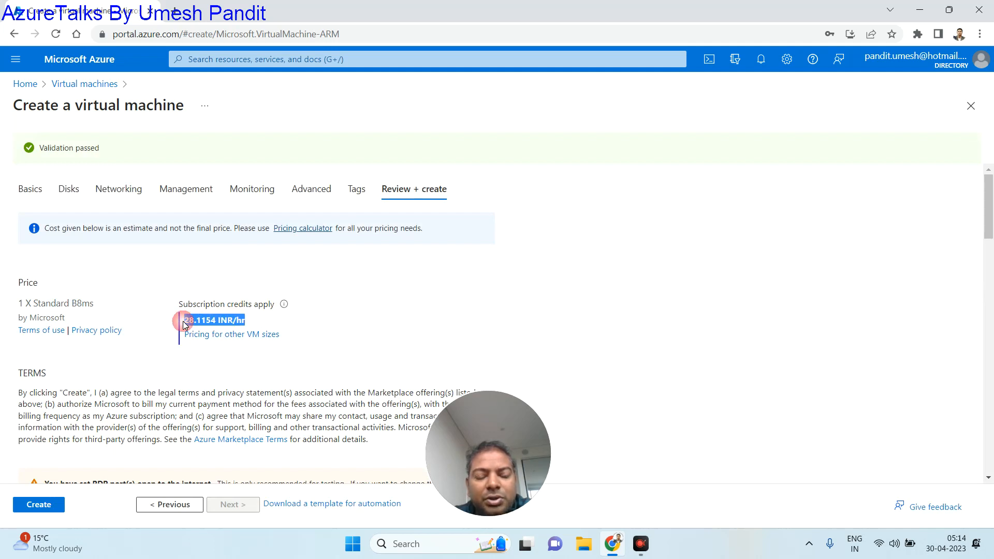
scroll(341, 347, down, 8)
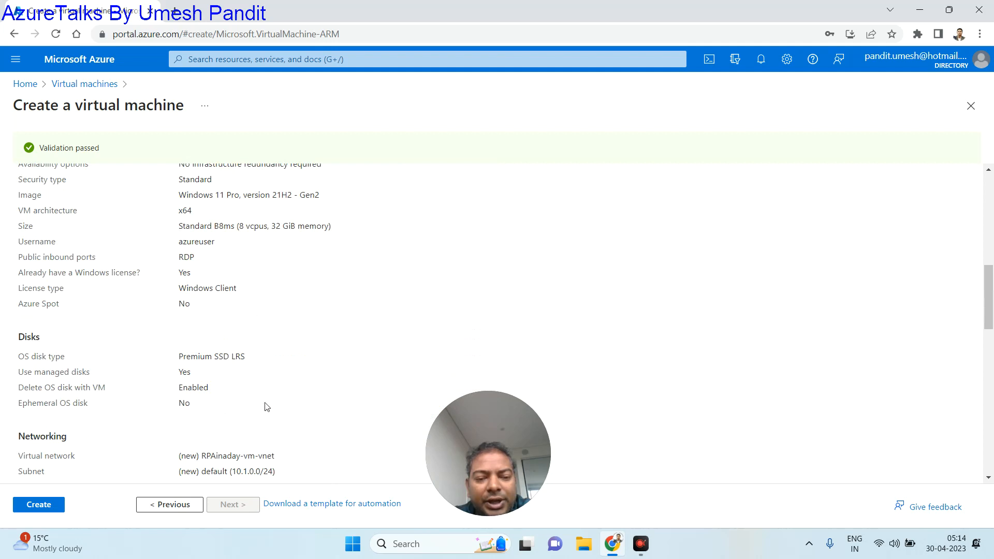
scroll(215, 389, up, 5)
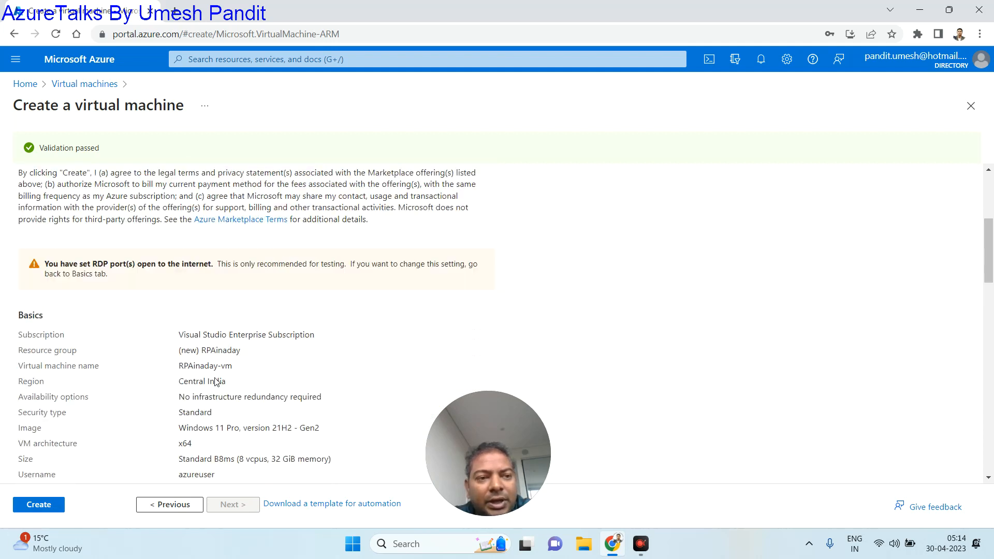
scroll(214, 384, up, 2)
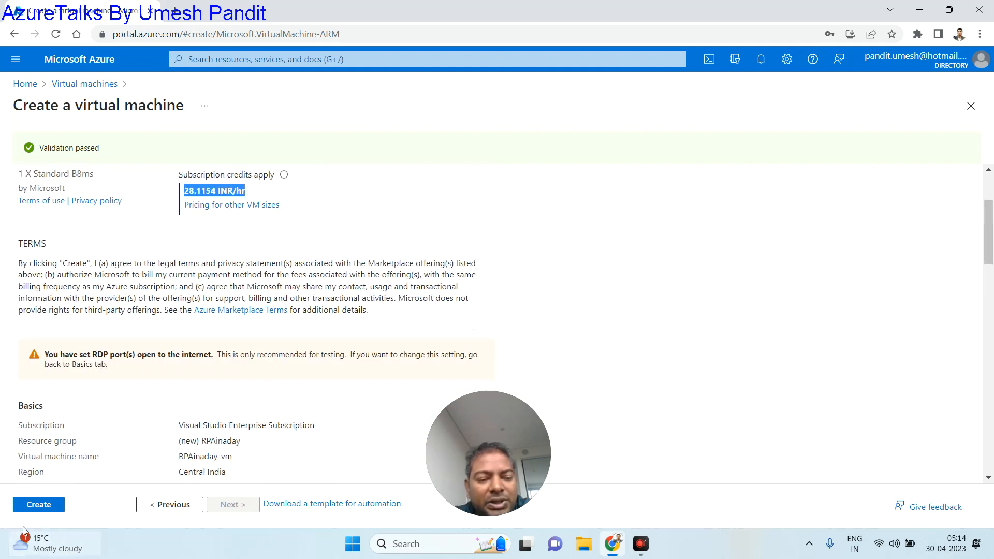
click(39, 505)
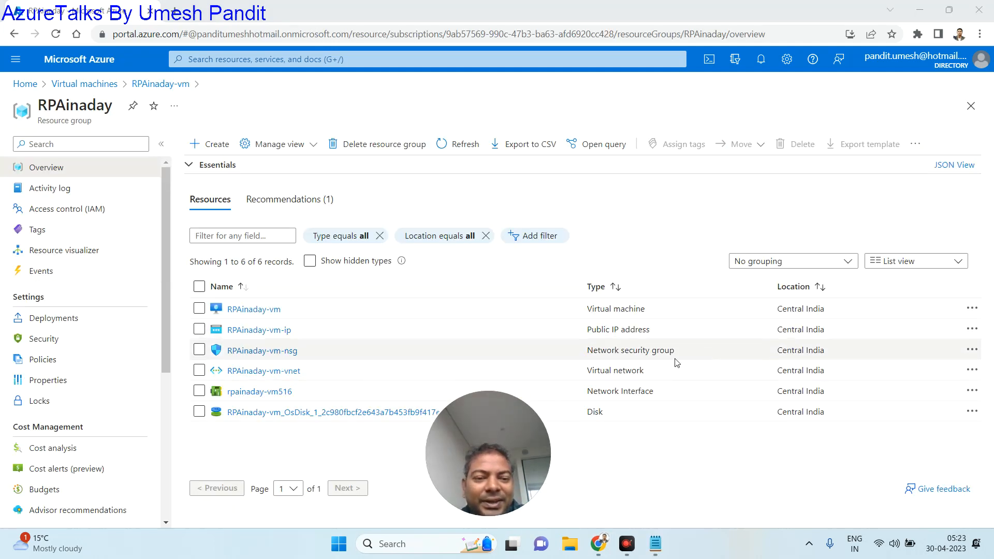
- Download RPAinaday-vm.rdp from the VM's Connect page and open it
click(244, 310)
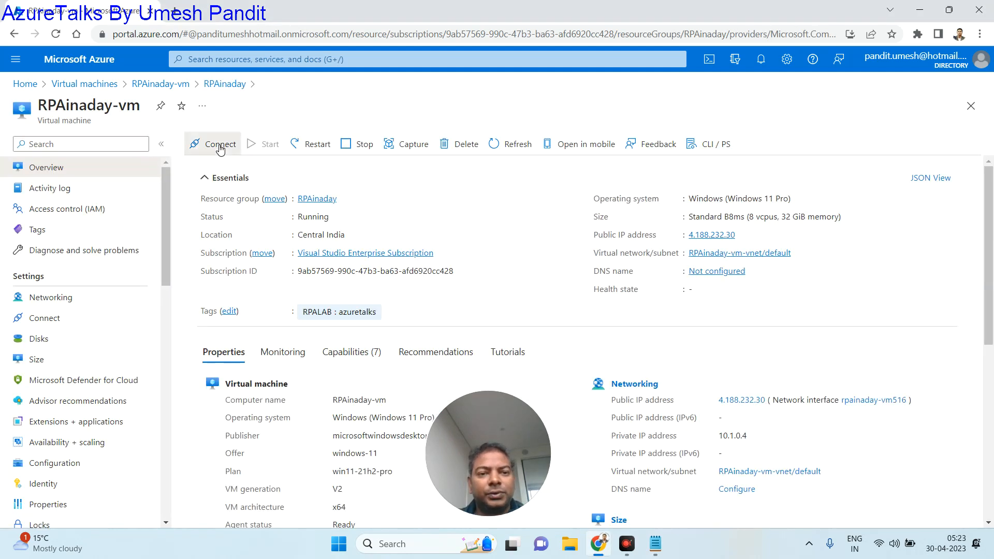
click(220, 146)
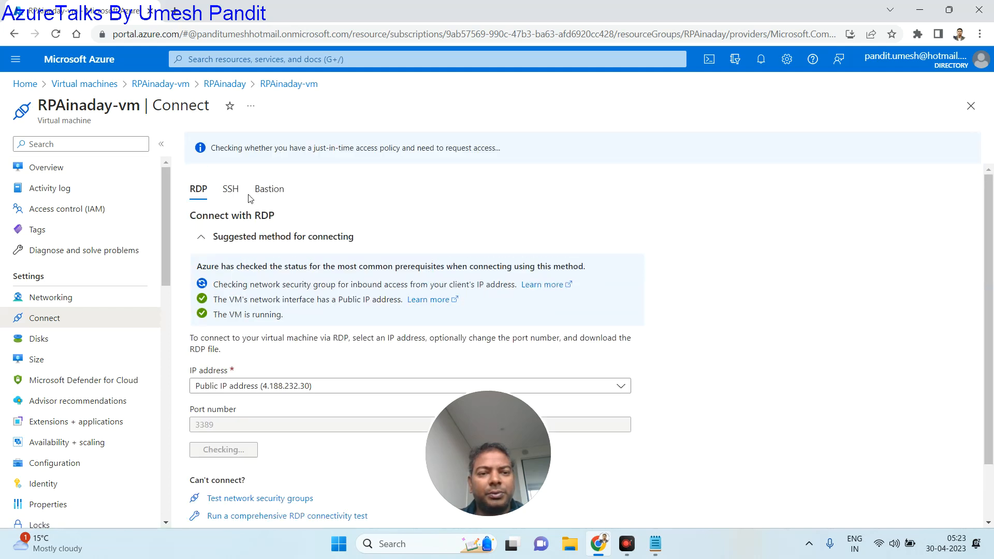
scroll(238, 378, down, 2)
click(234, 384)
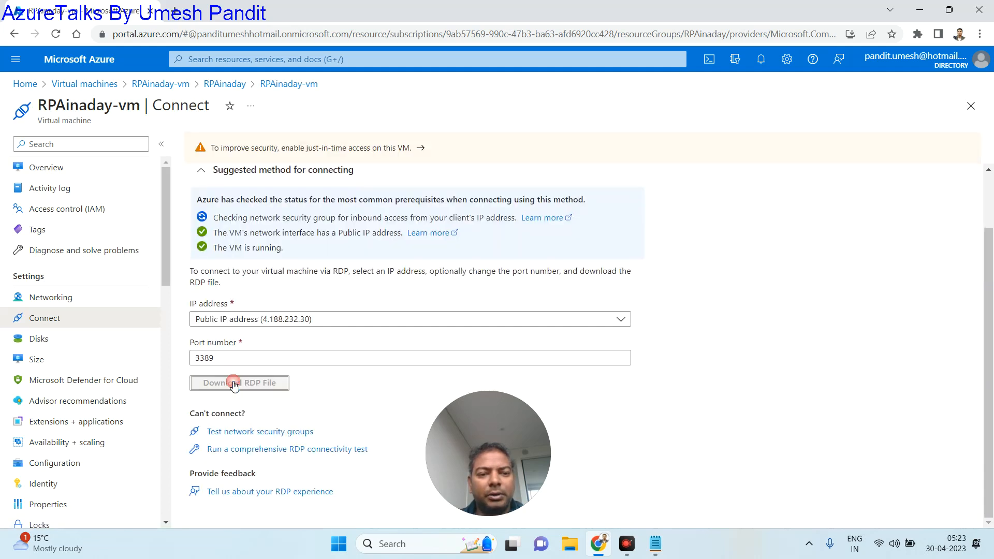
click(57, 511)
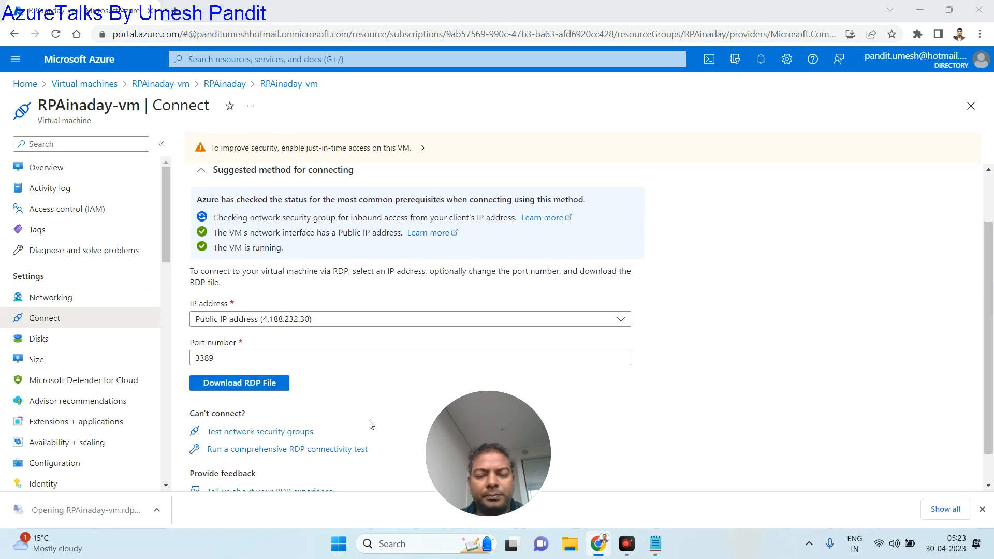
- Connect to 4.188.232.30 with the administrator credentials, accepting publisher and certificate warnings
click(512, 322)
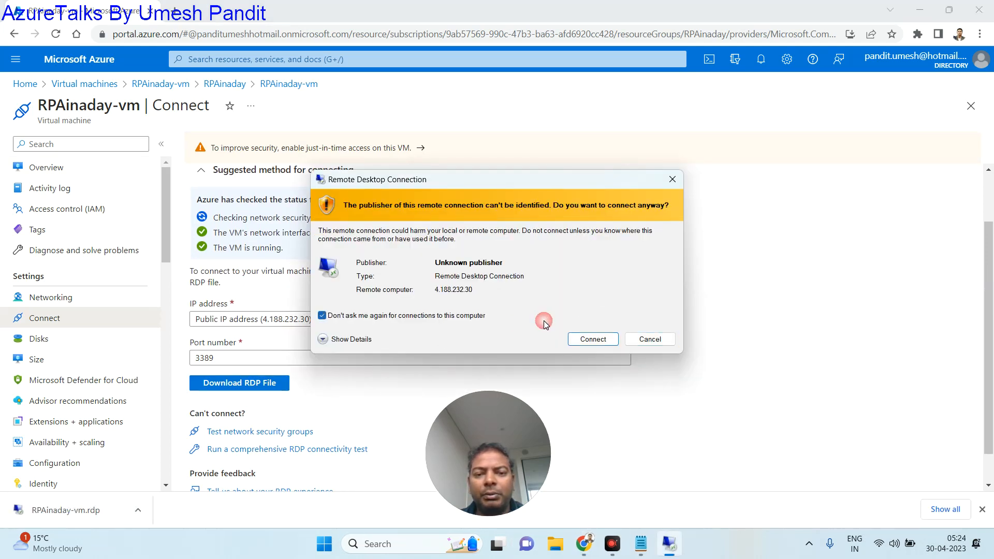
click(593, 339)
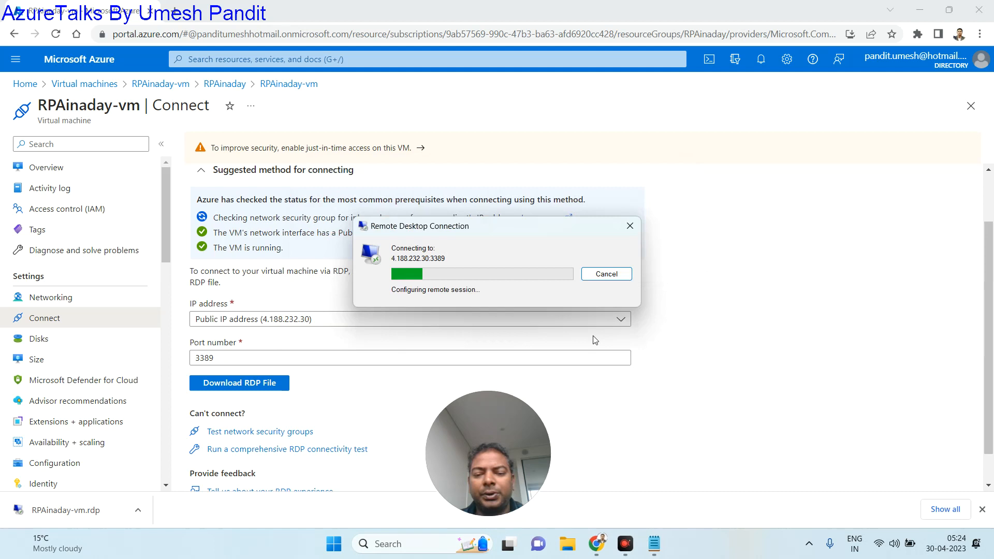
text(azureuser)
key(Tab)
text(••••••••)
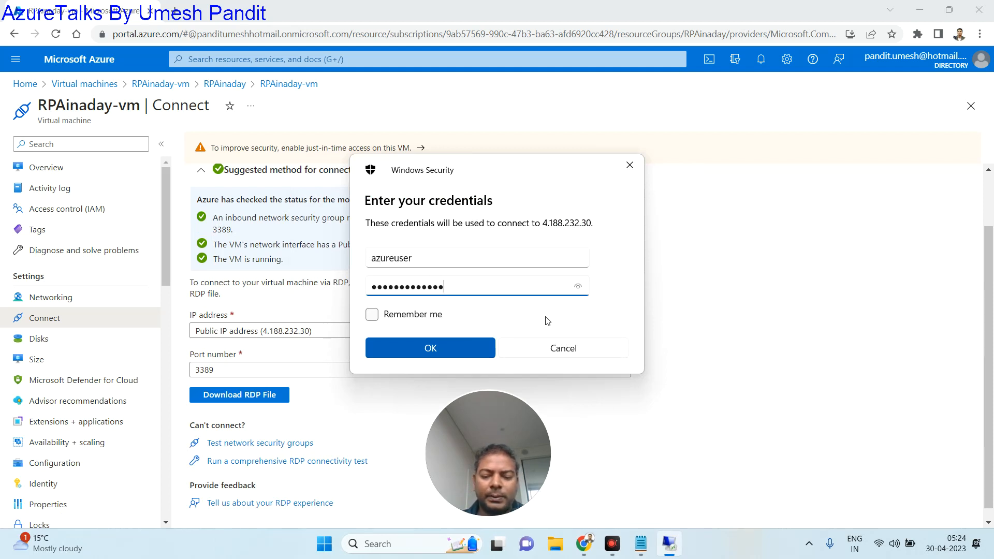
text(••••••)
key(Return)
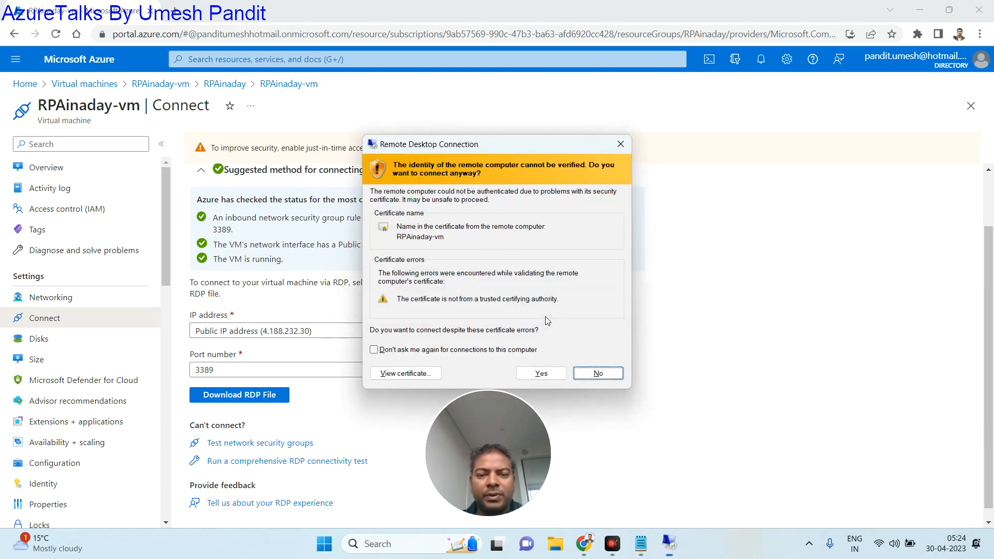
click(437, 349)
click(539, 374)
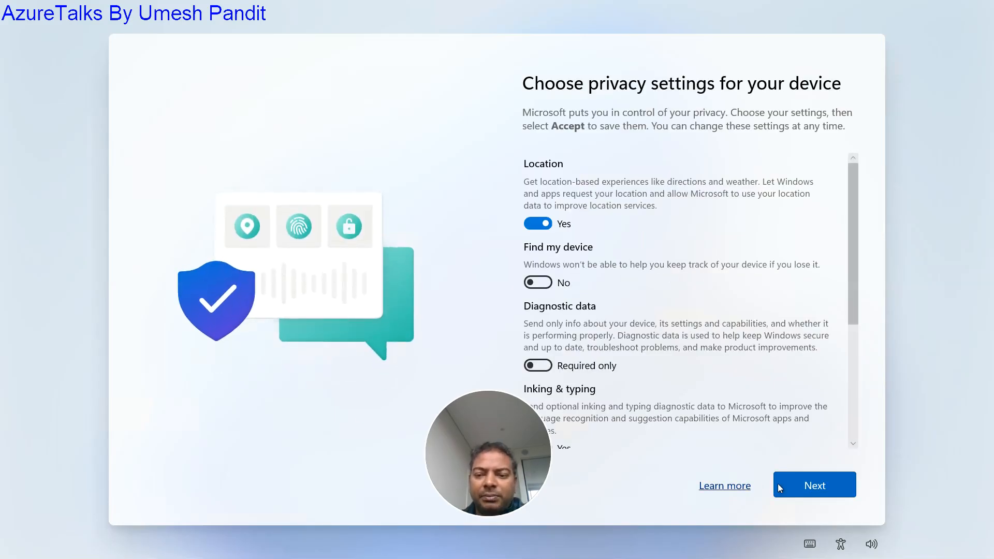
- Accept the Windows 11 privacy settings to finish setup and reach the VM desktop
click(795, 493)
click(797, 493)
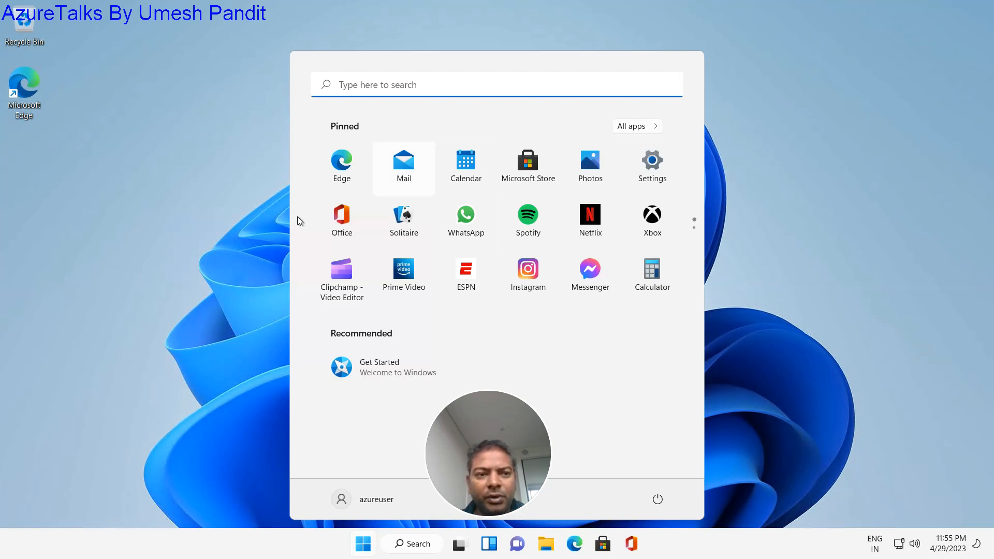
- Launch Edge and skip its first-run setup without syncing or importing browser data
double_click(15, 106)
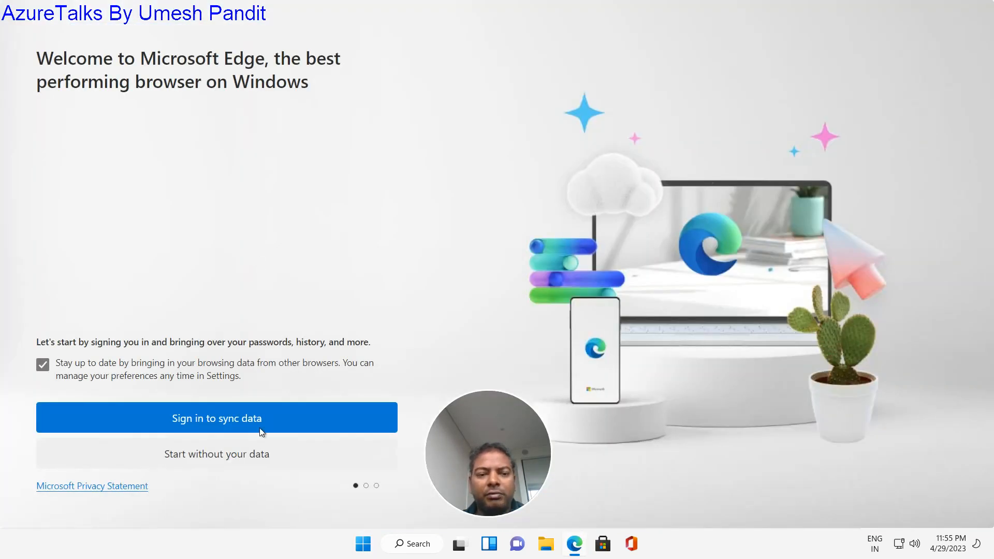
click(182, 458)
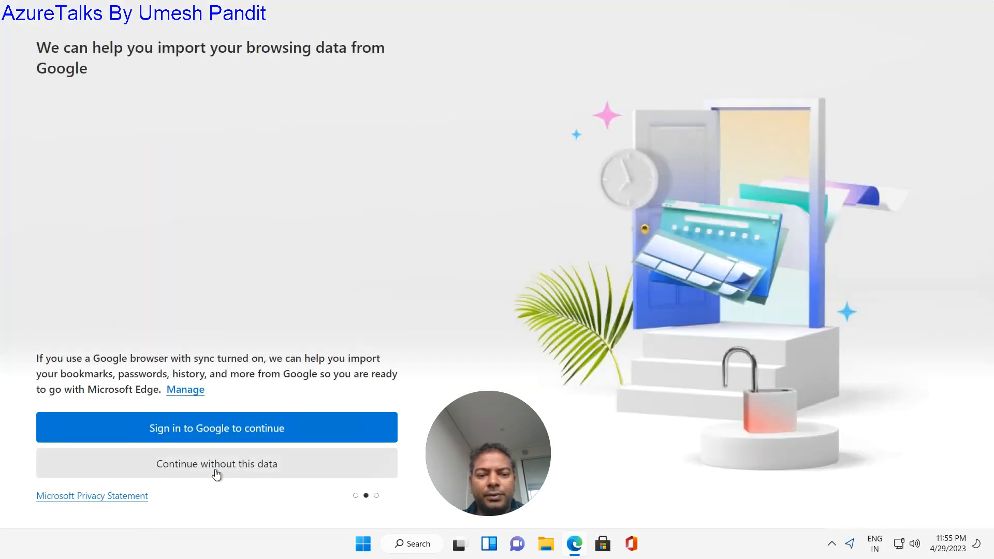
click(218, 464)
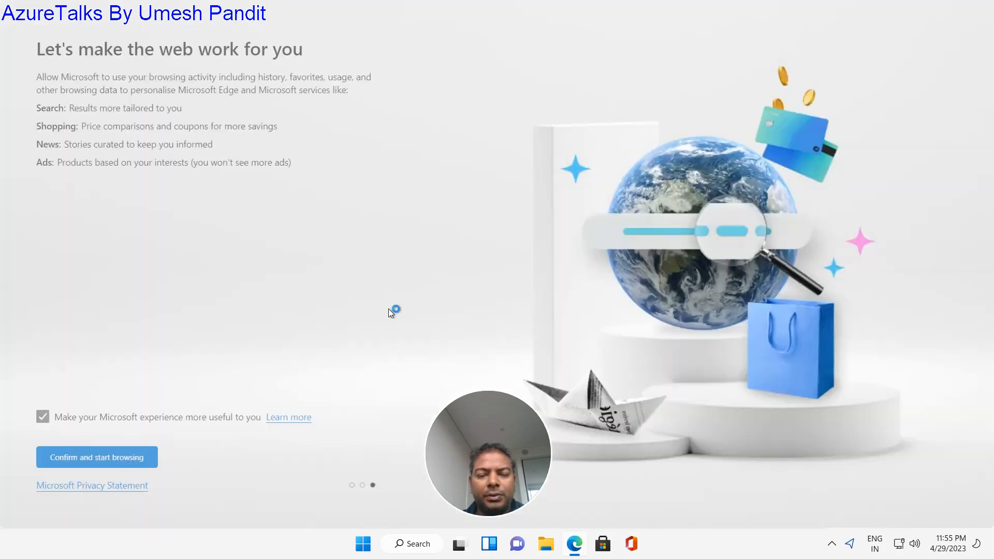
click(121, 461)
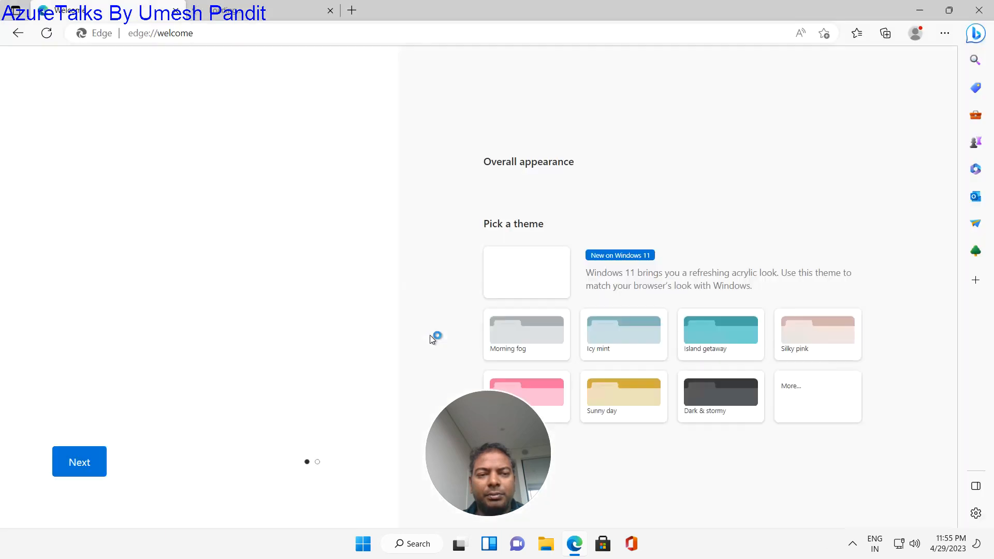
- Search 'make.power' to open the Power Automate sign-in page, closing the extra tabs
click(230, 32)
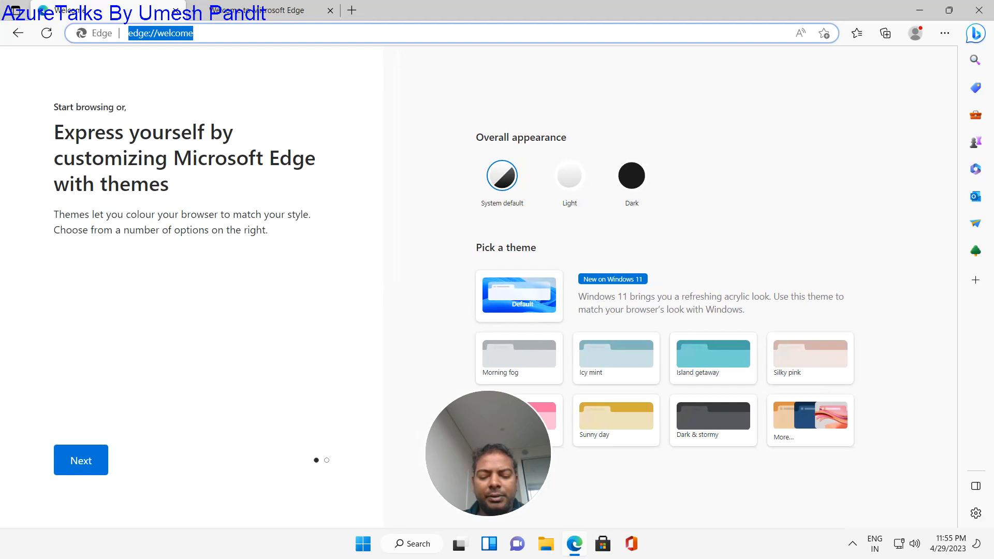
text(make)
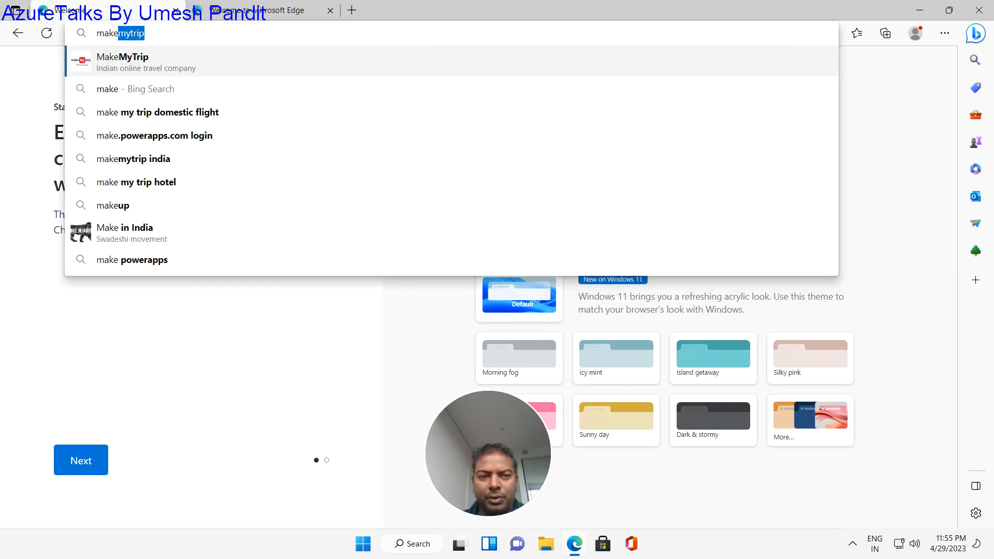
text(.power)
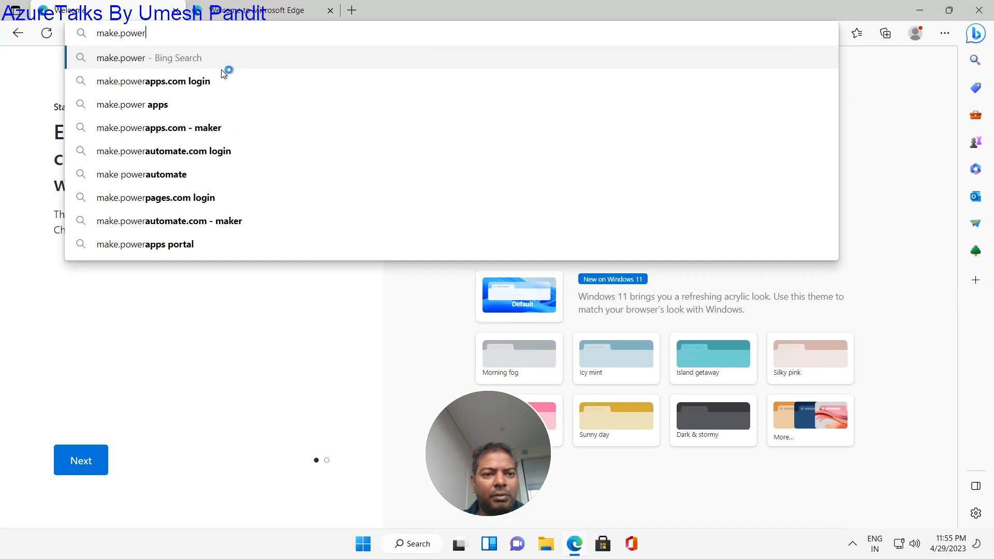
click(137, 152)
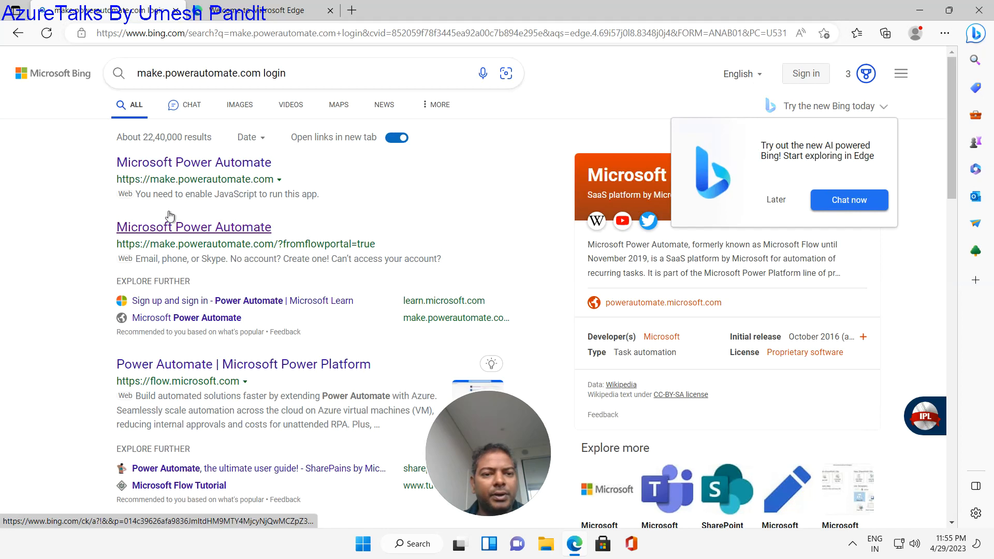
click(195, 164)
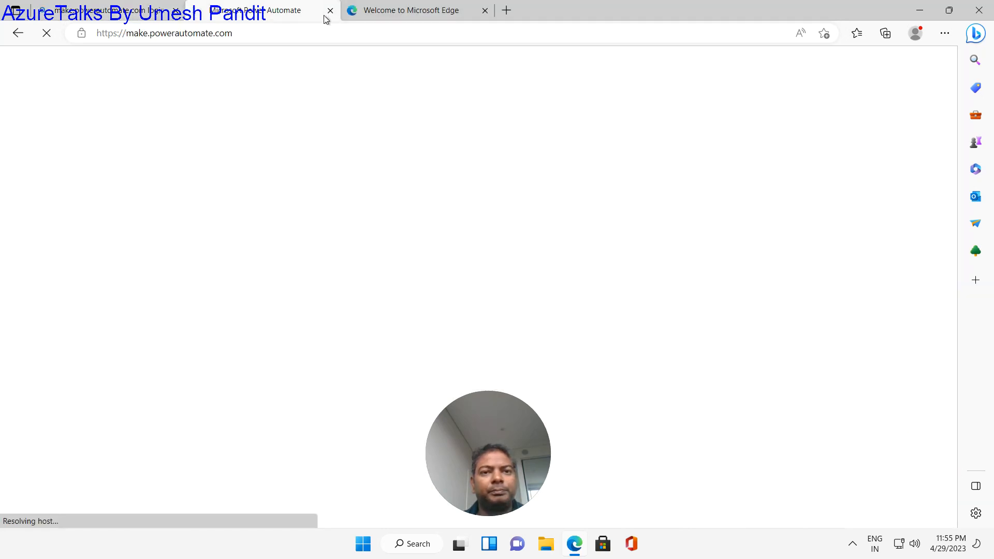
click(329, 10)
click(330, 10)
- Sign in with the work e-mail and password, saving the password and staying signed in
click(388, 231)
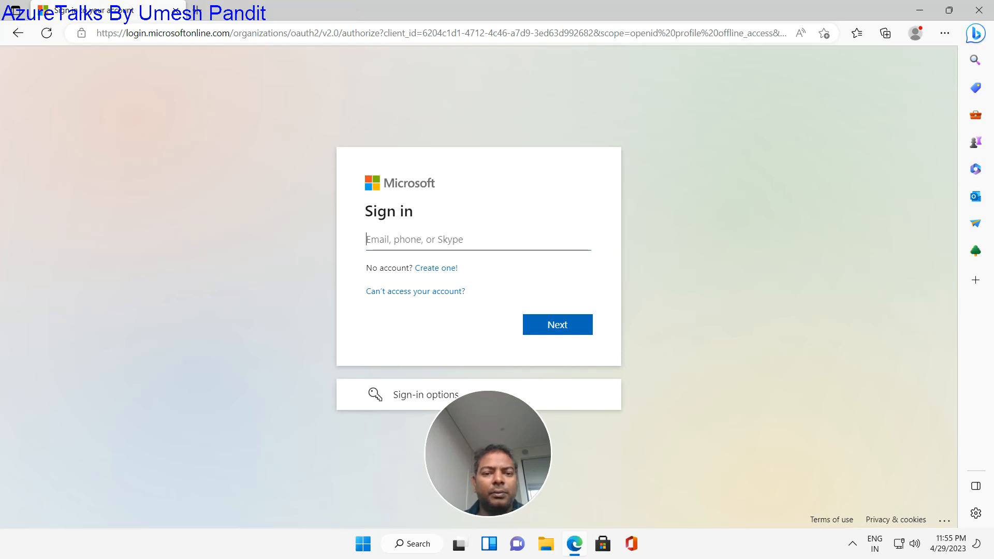
text(u)
key(BackSpace)
key(BackSpace)
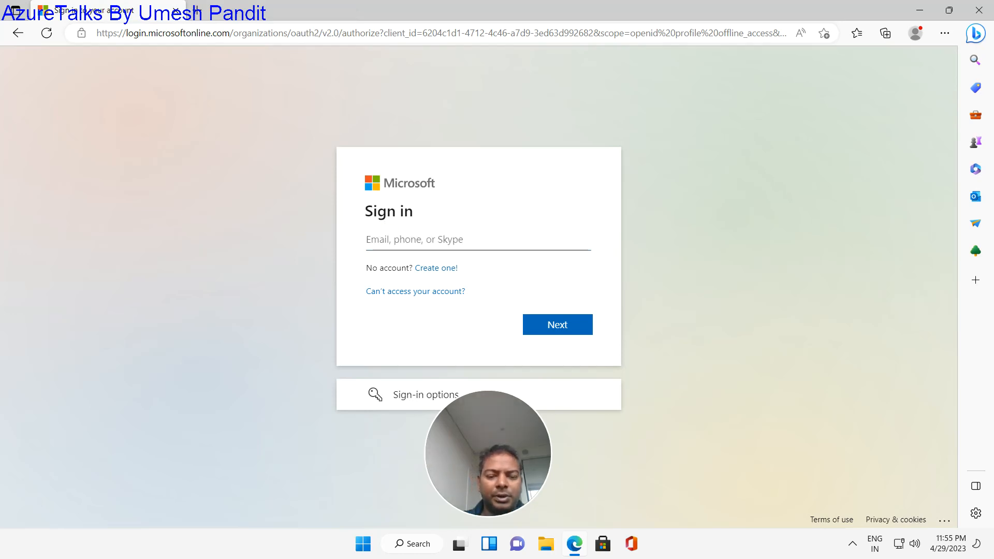
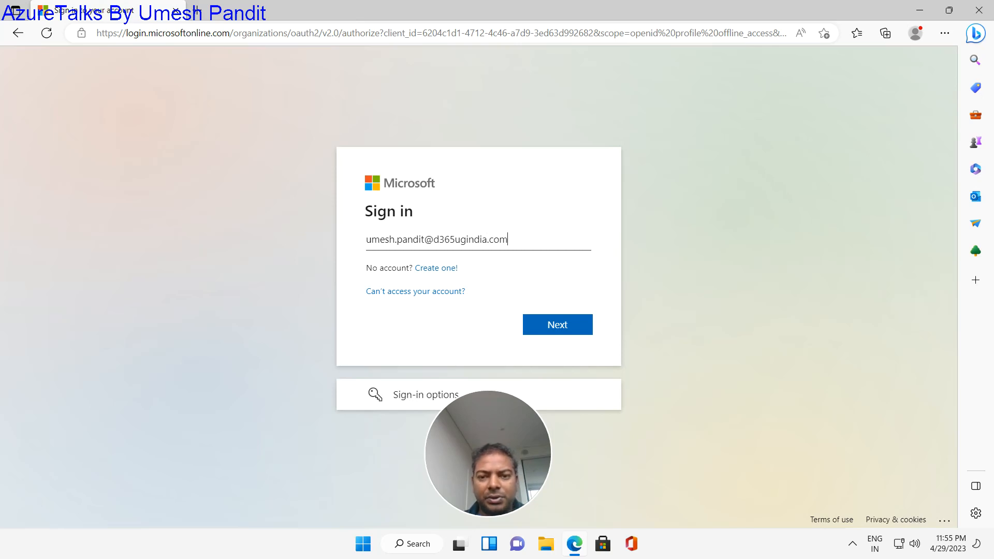
click(561, 325)
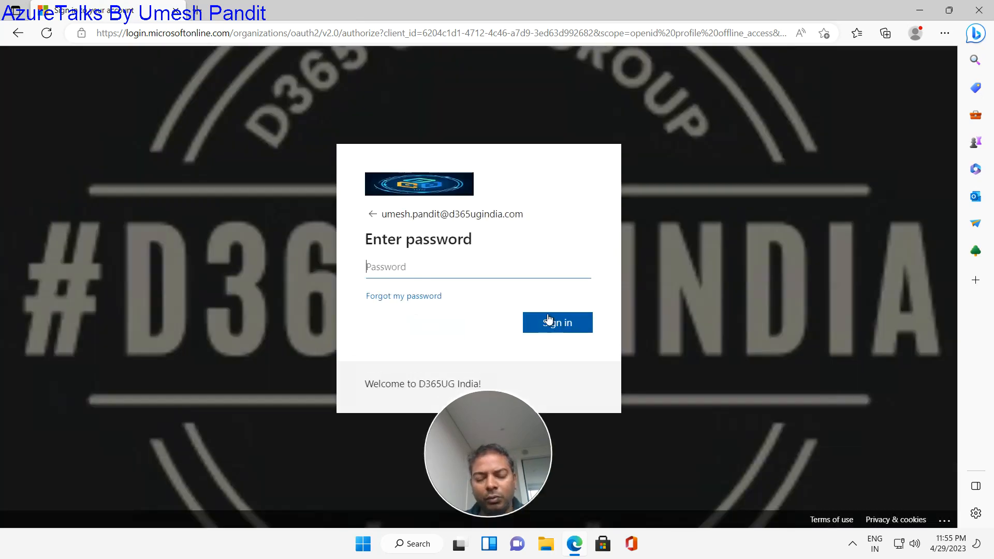
text(•)
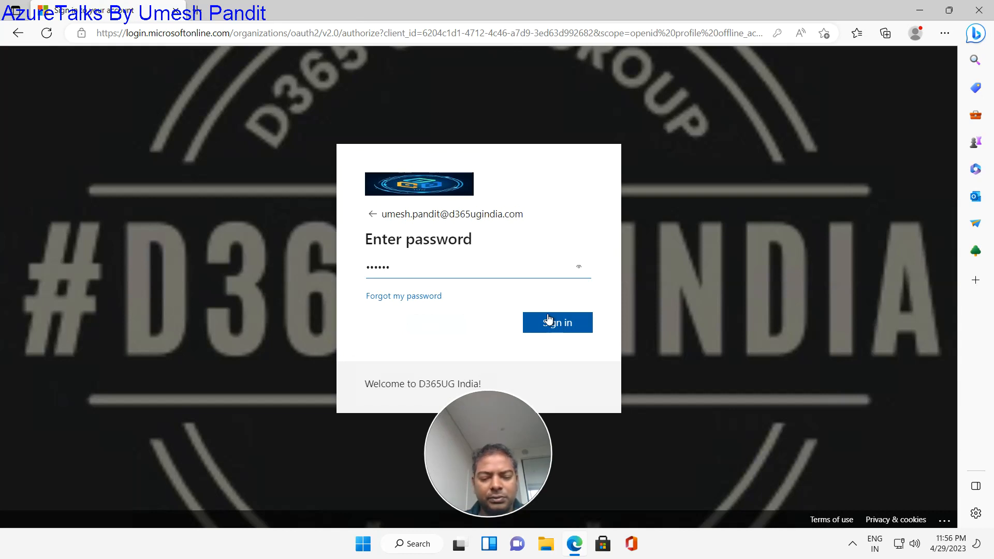
text(•••••••••)
click(549, 321)
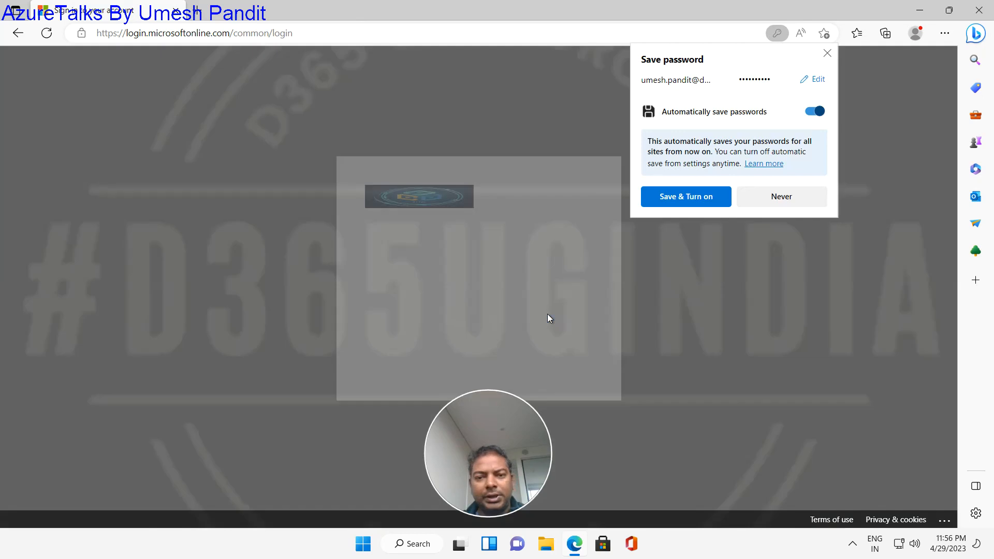
click(686, 196)
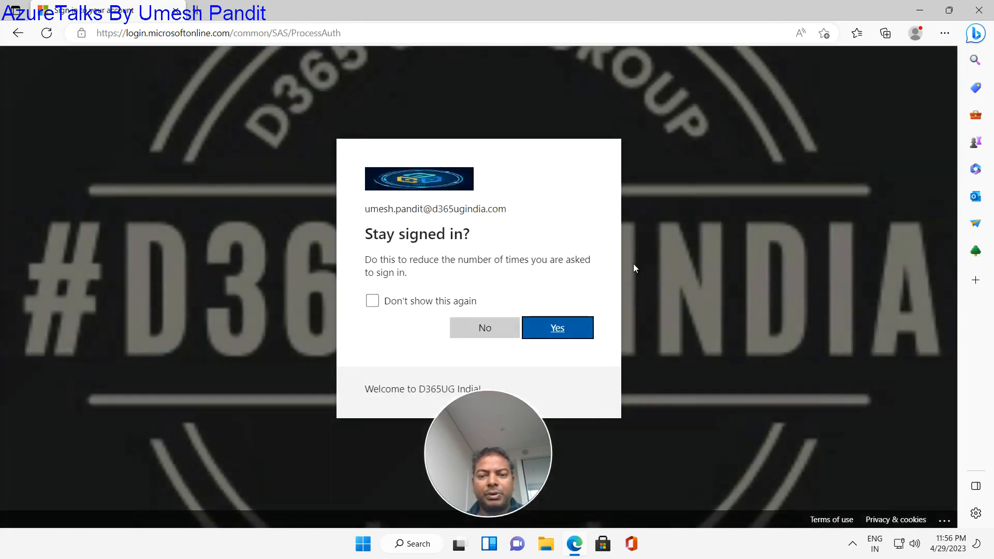
click(569, 324)
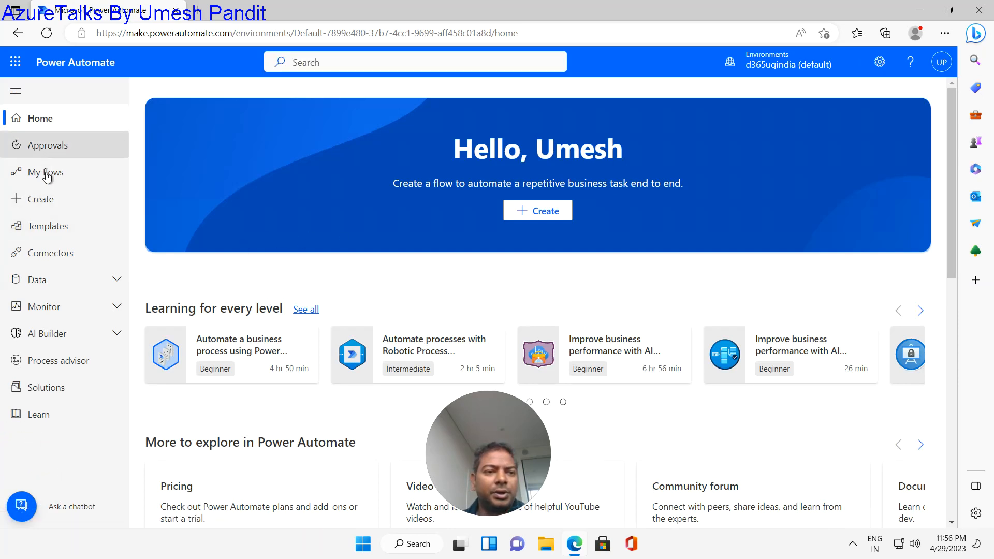
- Go to My flows and switch to the Desktop flows tab
click(48, 177)
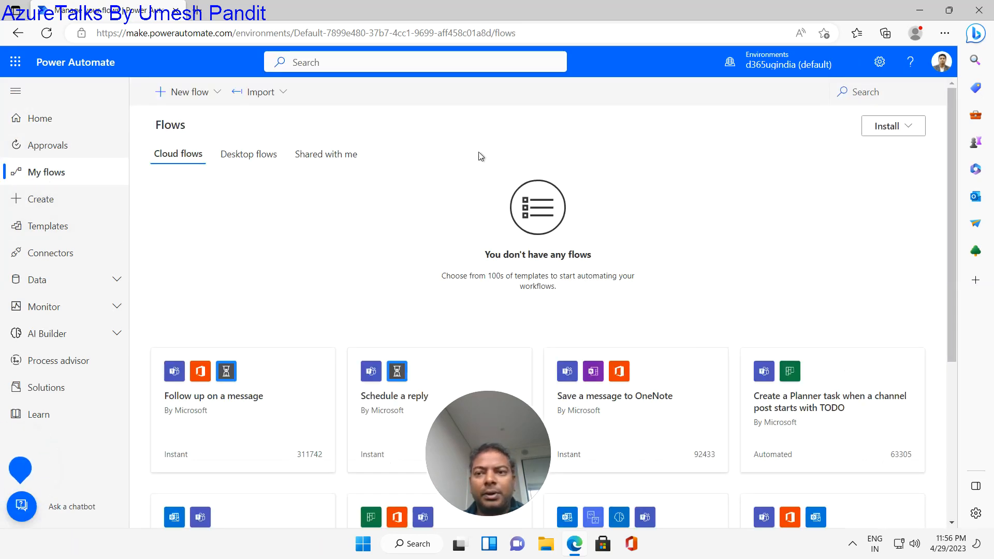
click(248, 157)
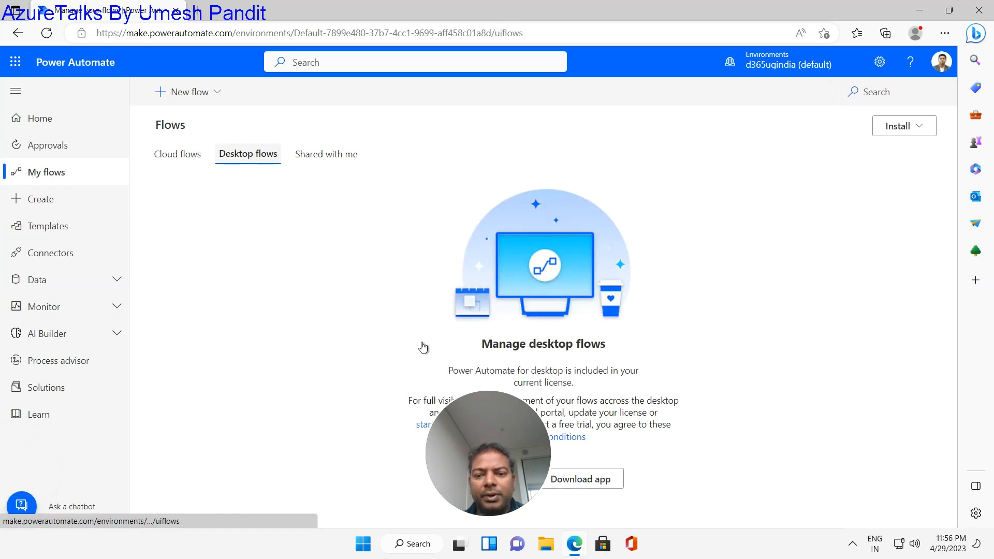
drag(480, 417, 678, 425)
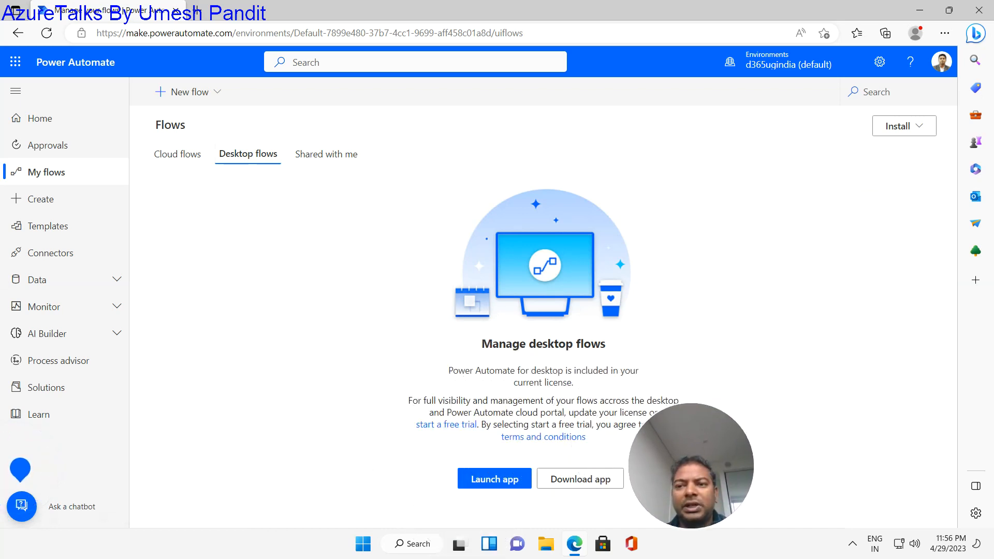
- Download Power Automate for desktop and run Setup.Microsoft.PowerAutomate.exe from Edge's downloads
click(910, 129)
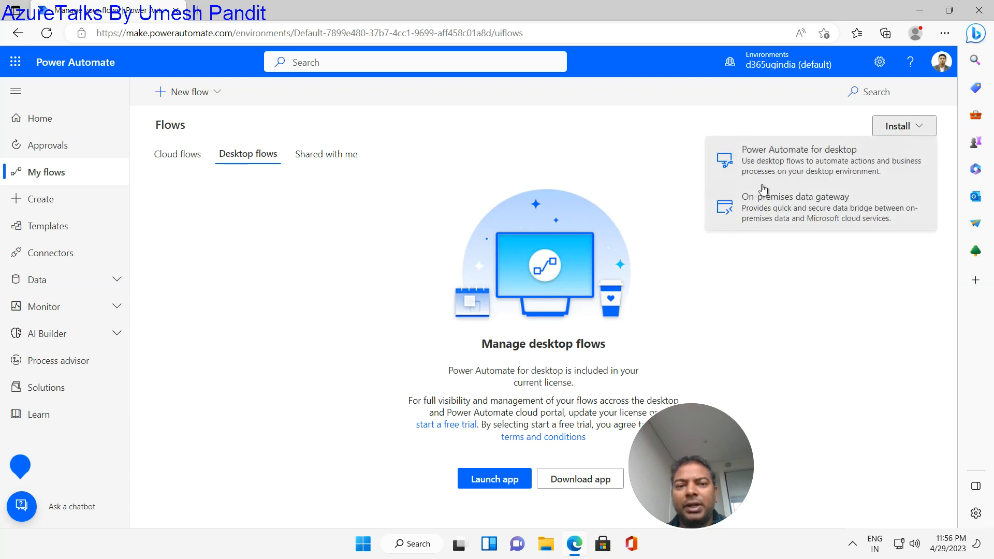
click(796, 167)
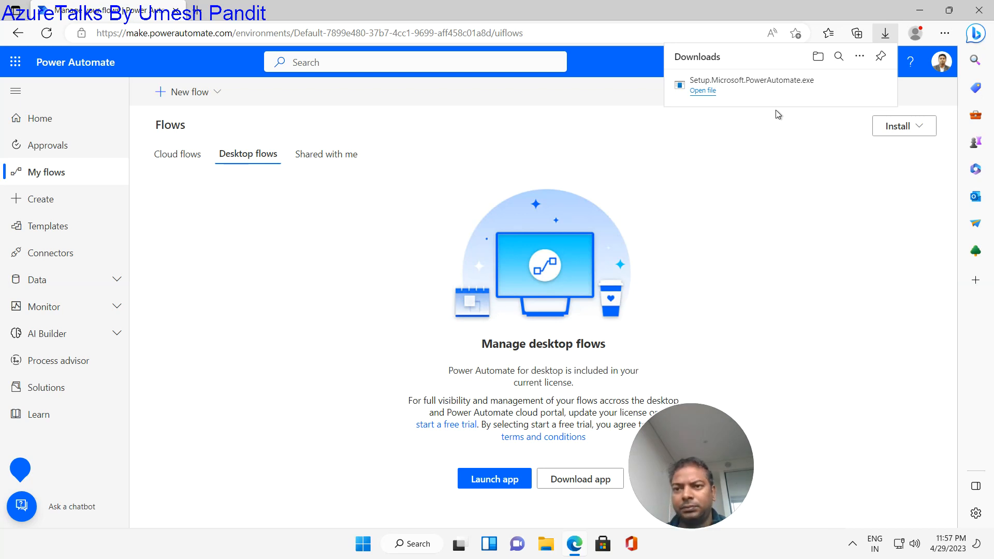
click(703, 92)
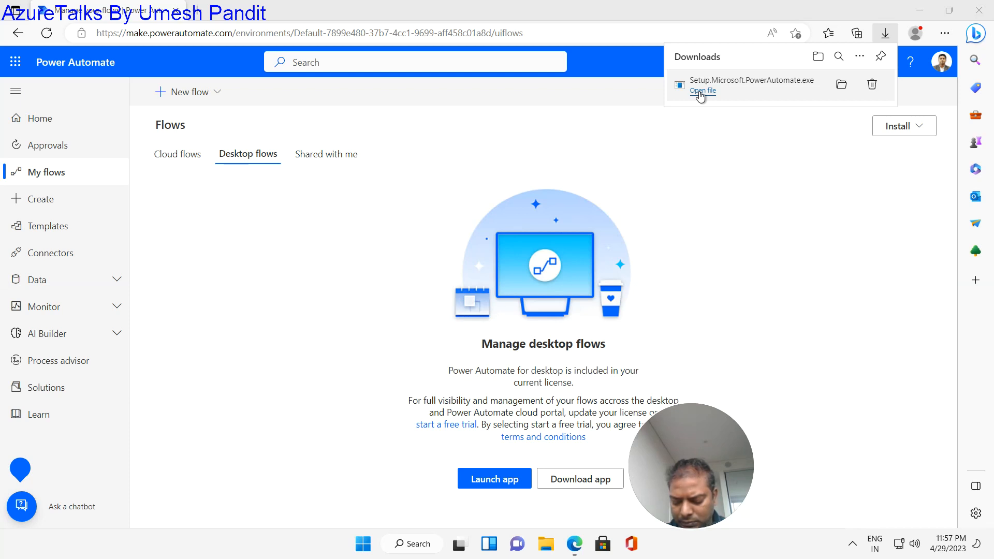
click(700, 91)
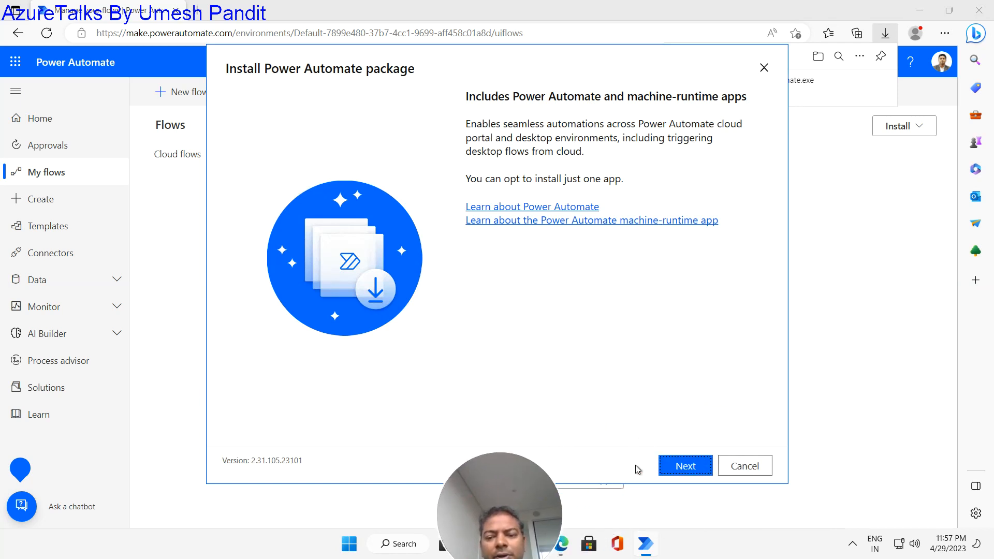
- Install the package with Power Automate for desktop included and the terms of use accepted
click(683, 466)
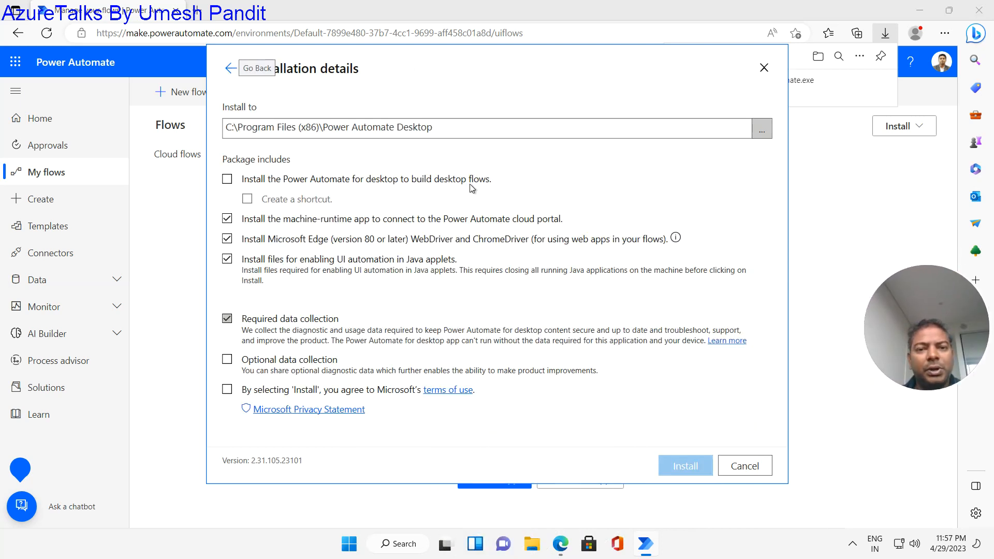
click(228, 180)
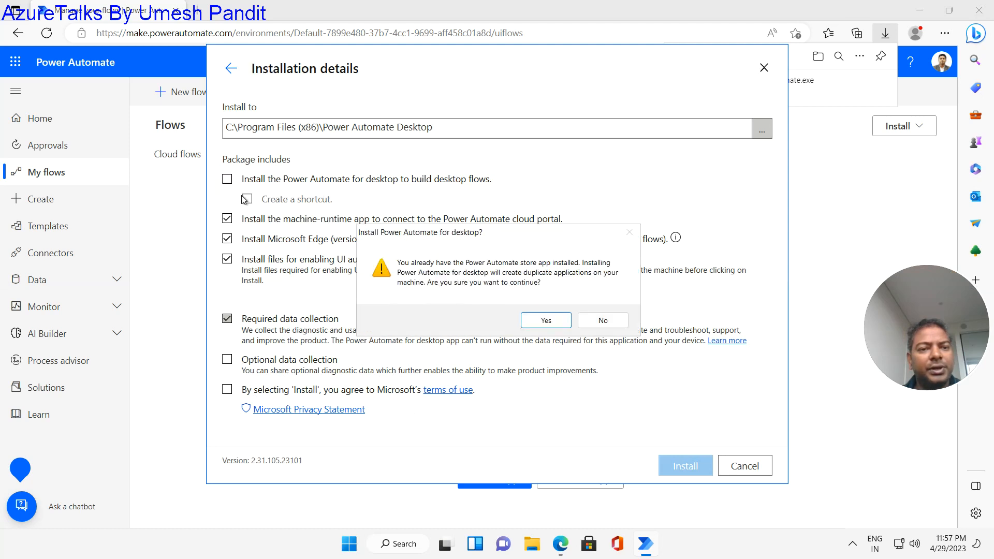
click(551, 319)
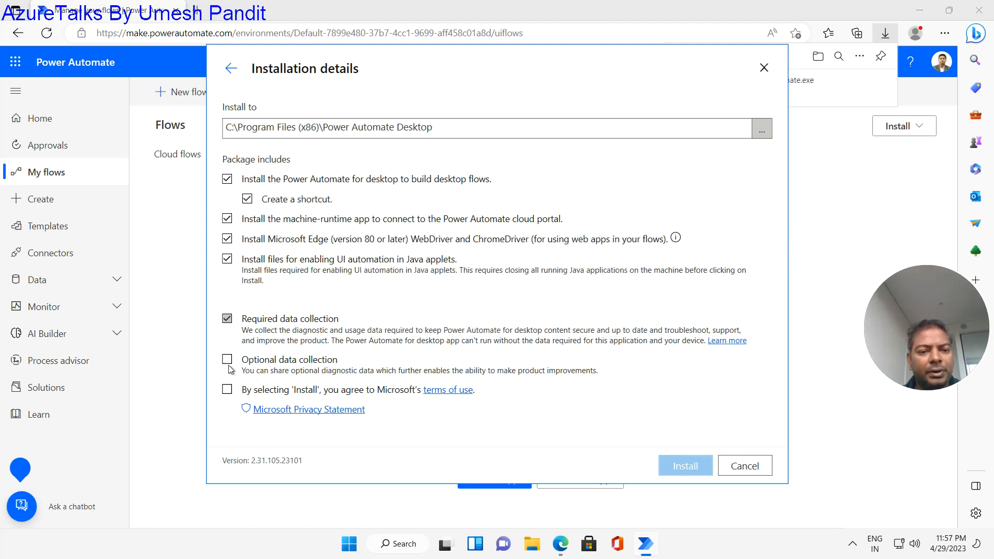
click(227, 391)
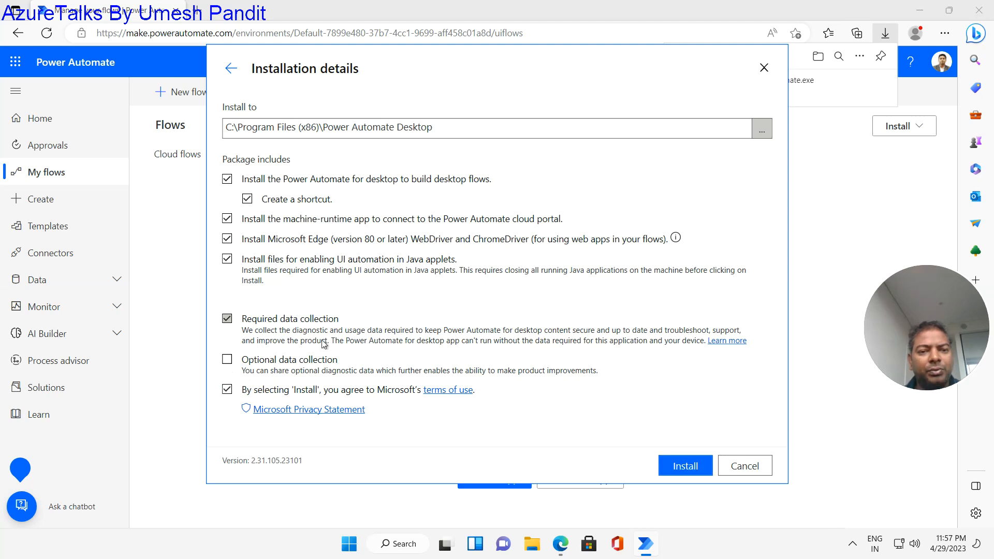
click(683, 466)
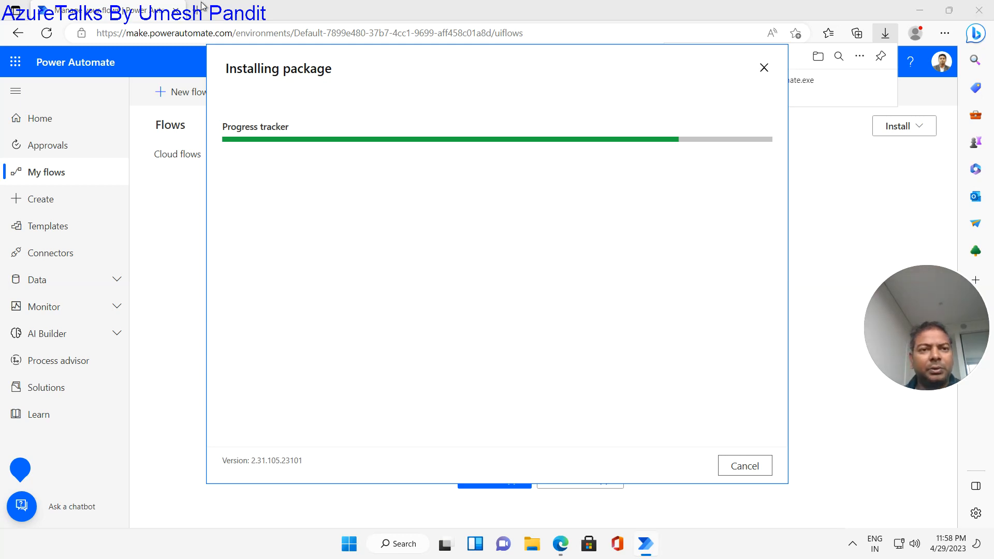
- Load the aka.ms/RPAinaDay workshop and open its Power Automate for desktop install unit
click(195, 16)
text(https://aka.ms/RPAinaDay)
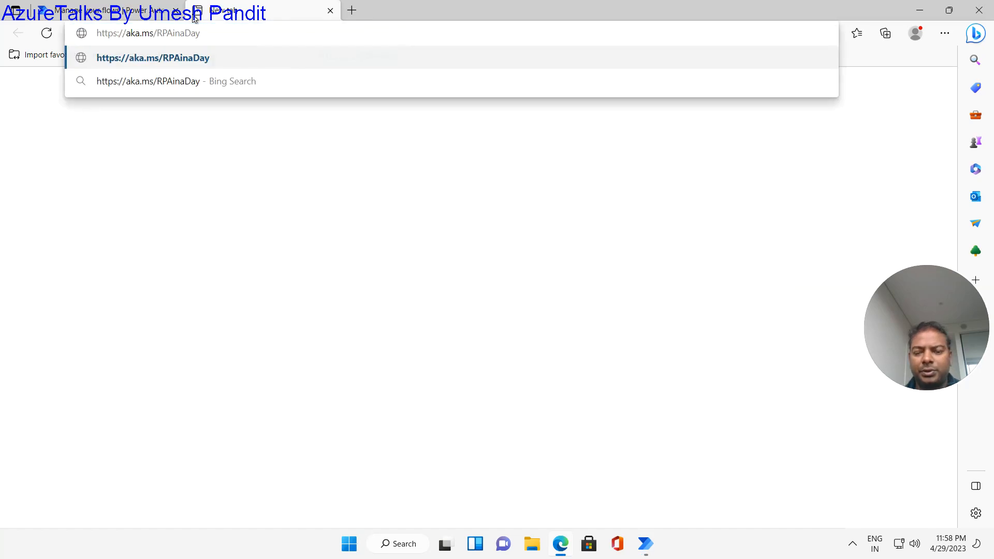
key(Return)
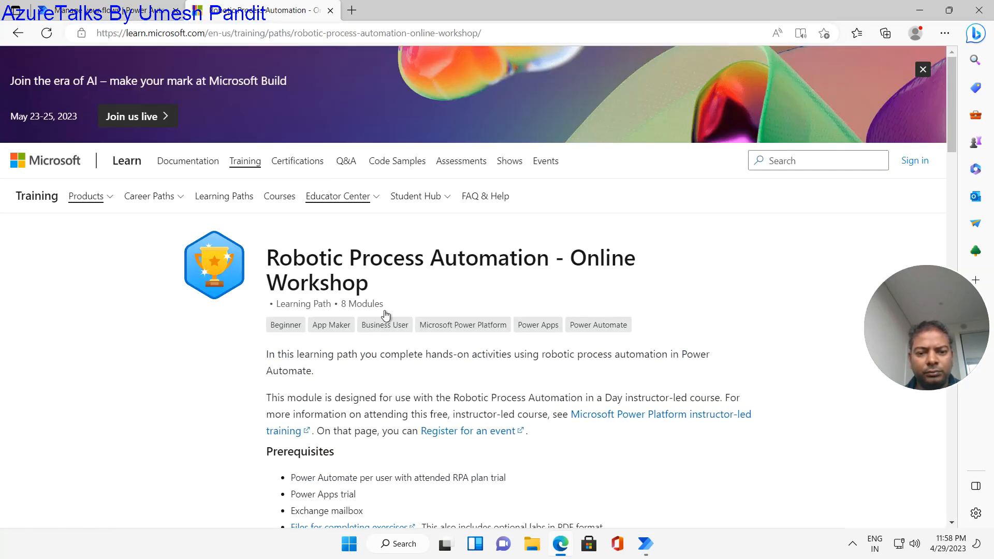
scroll(389, 315, down, 2)
scroll(391, 318, down, 6)
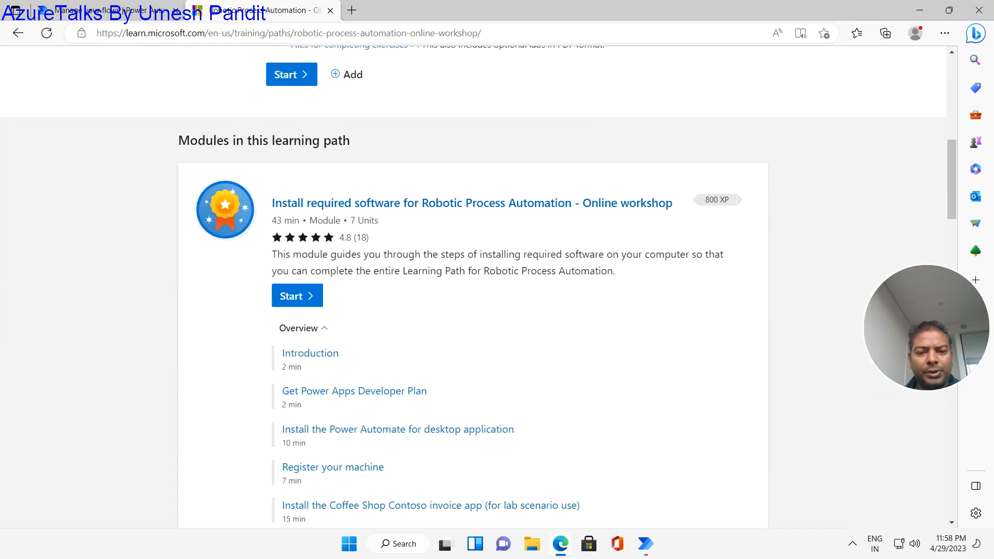
scroll(394, 234, down, 1)
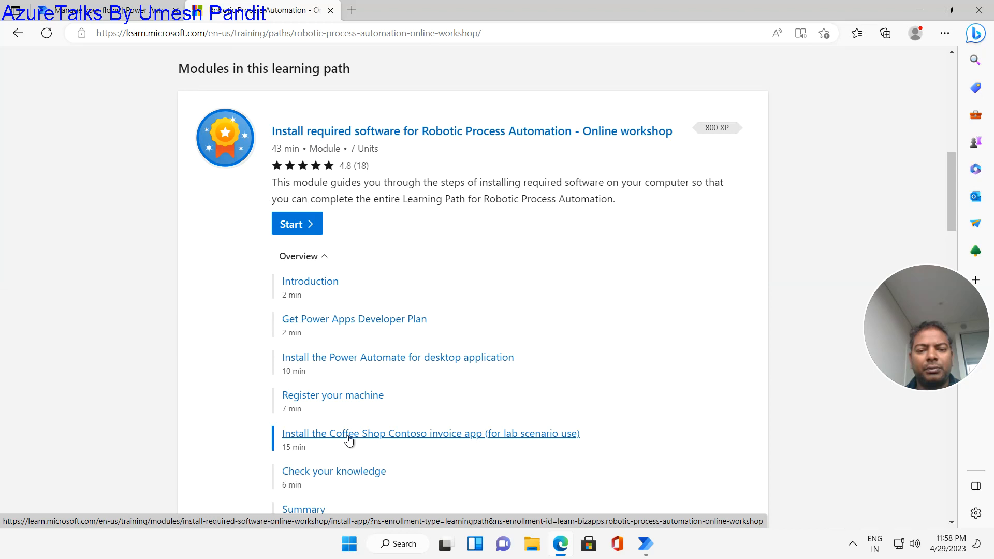
click(373, 359)
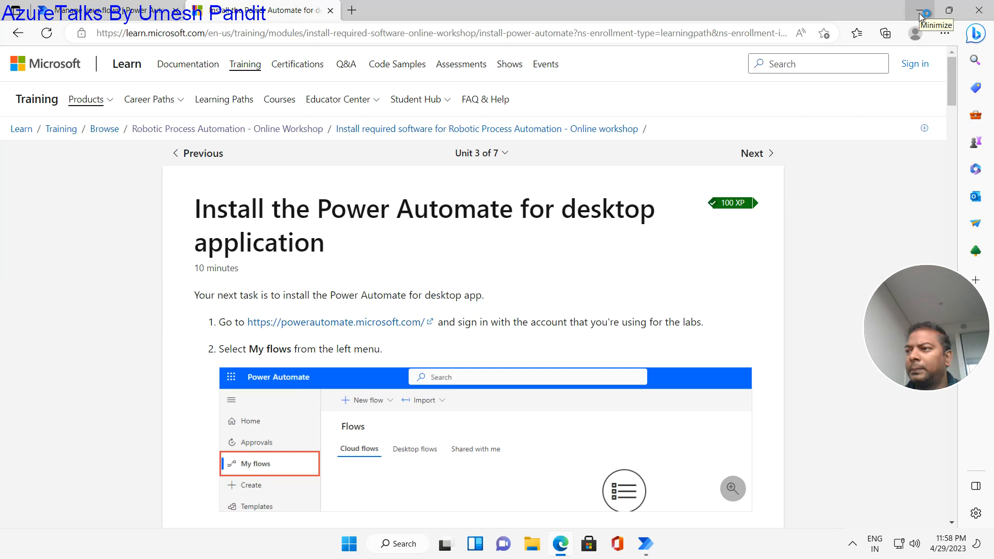
- Check the installer's progress, then open the Register your machine unit from the module list
scroll(676, 238, down, 5)
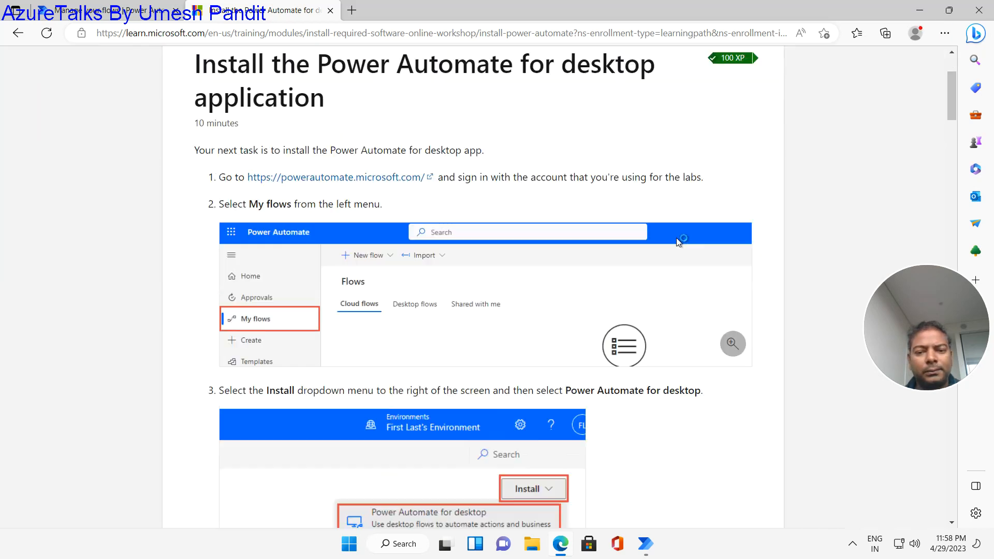
click(920, 11)
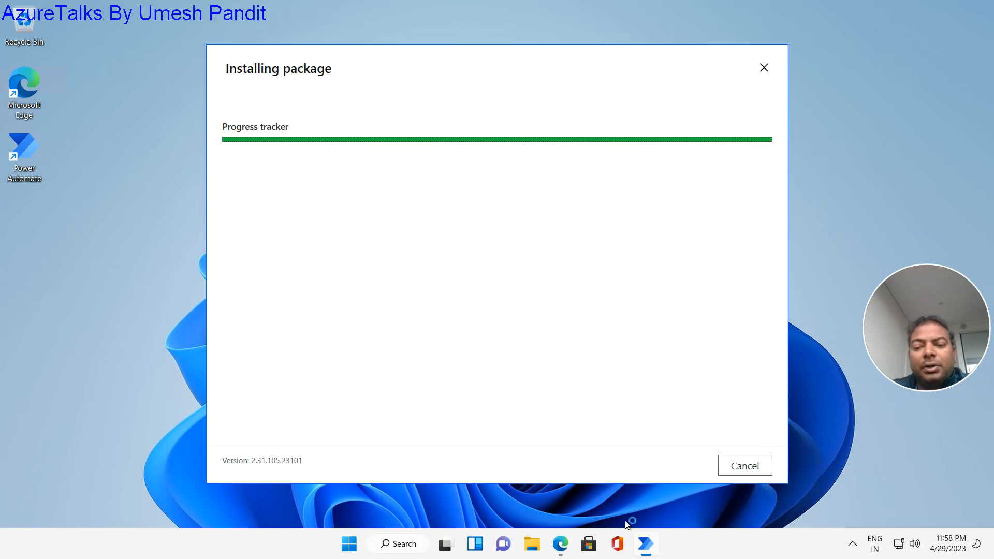
click(556, 547)
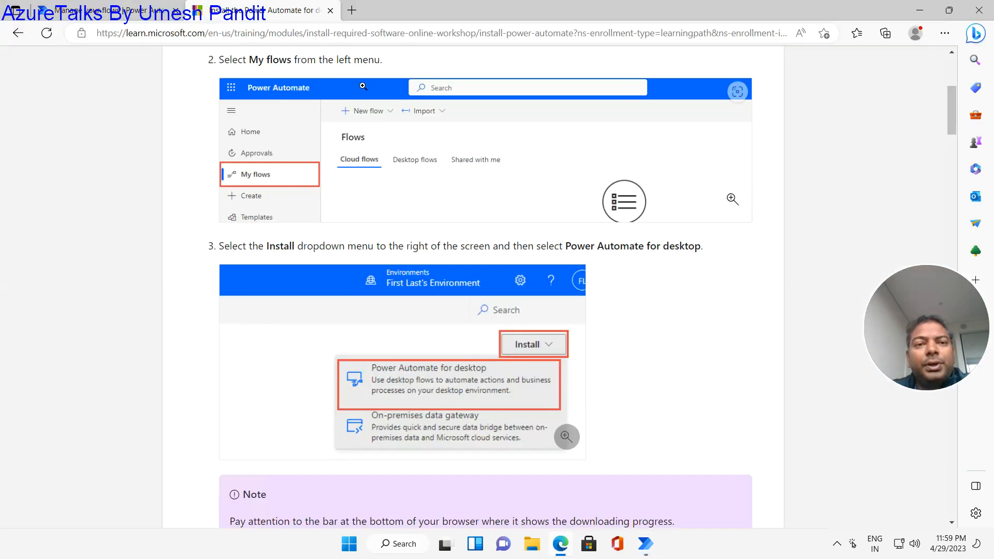
click(17, 32)
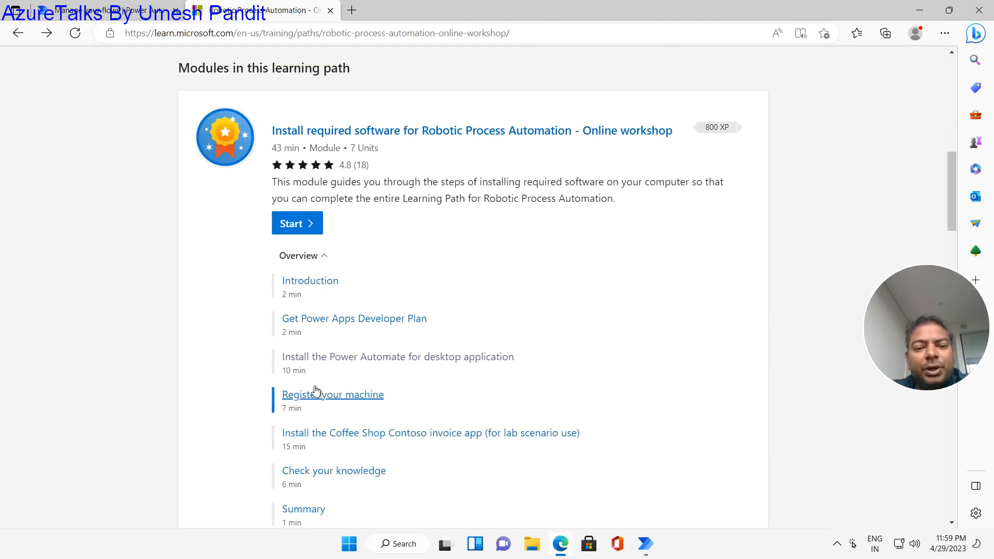
click(314, 402)
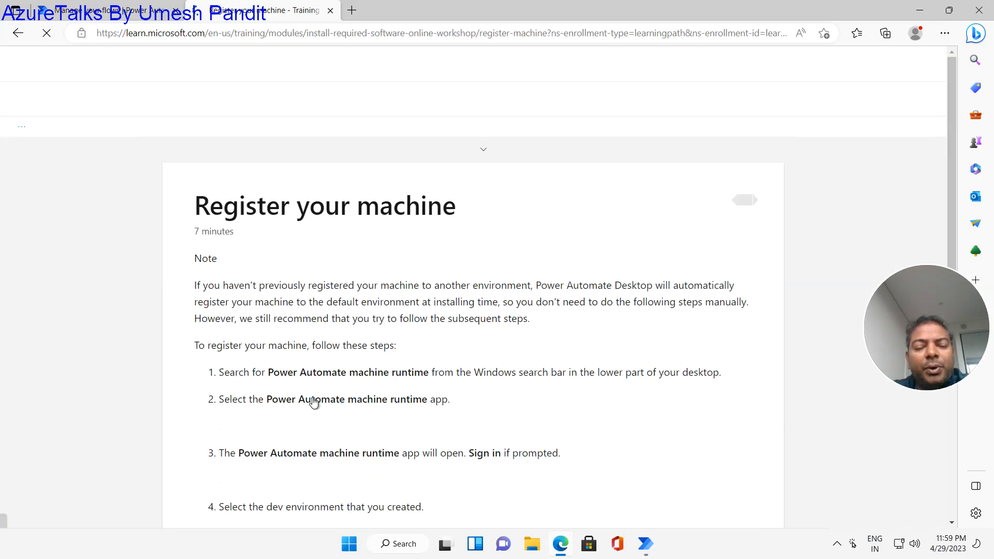
- Review the registration steps, then bring forward the installer showing Installation successful
scroll(376, 354, down, 4)
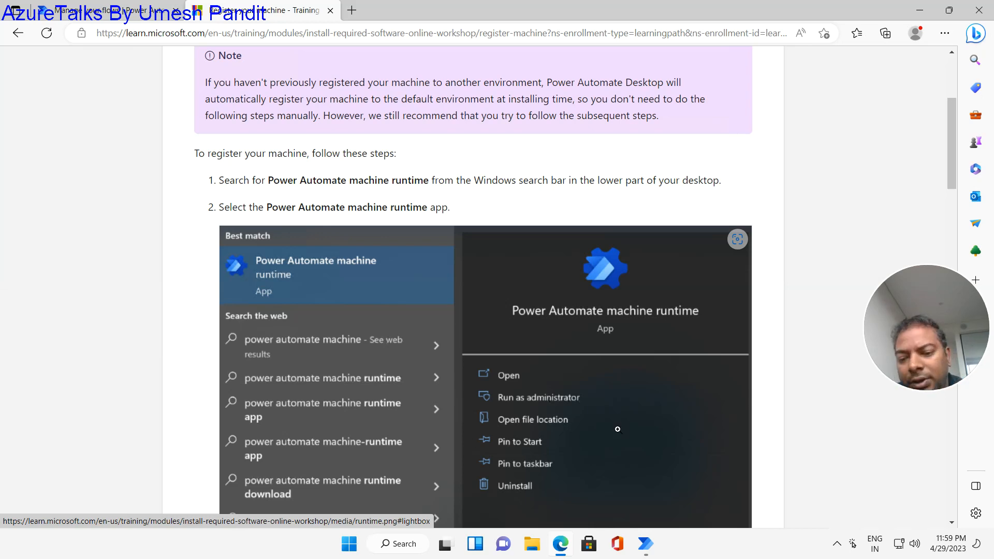
click(636, 550)
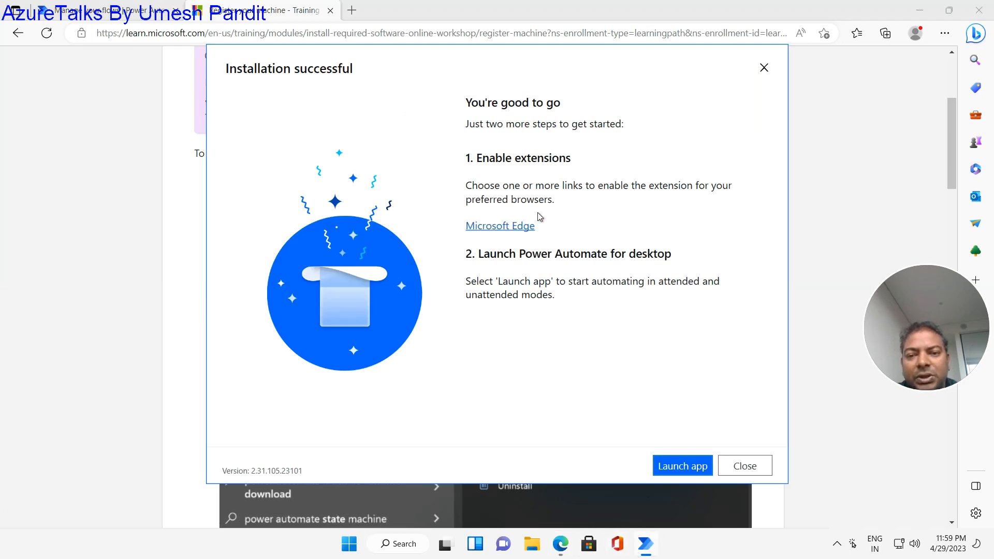
- Add the Microsoft Power Automate extension 2.31.0.14 to Edge, then minimize the browser
click(508, 226)
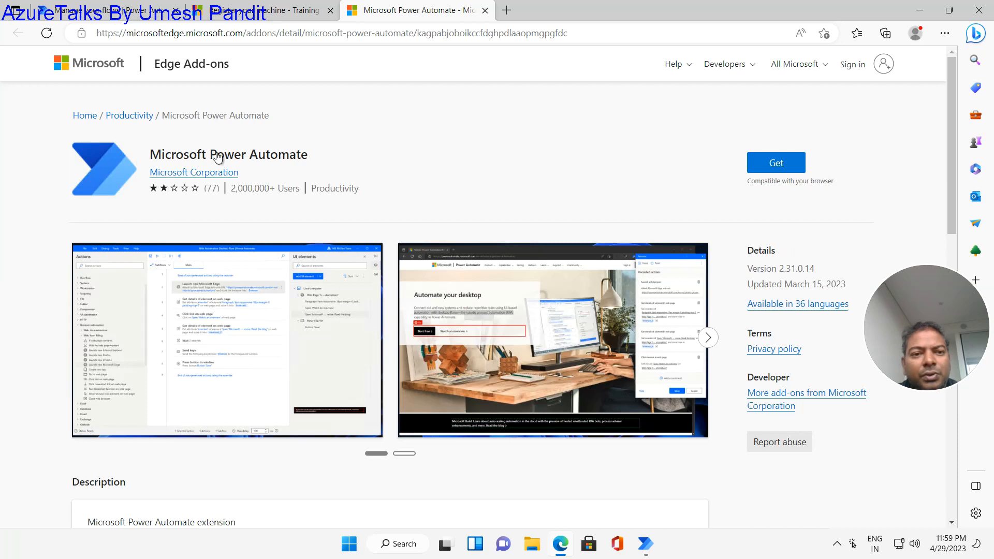
click(781, 168)
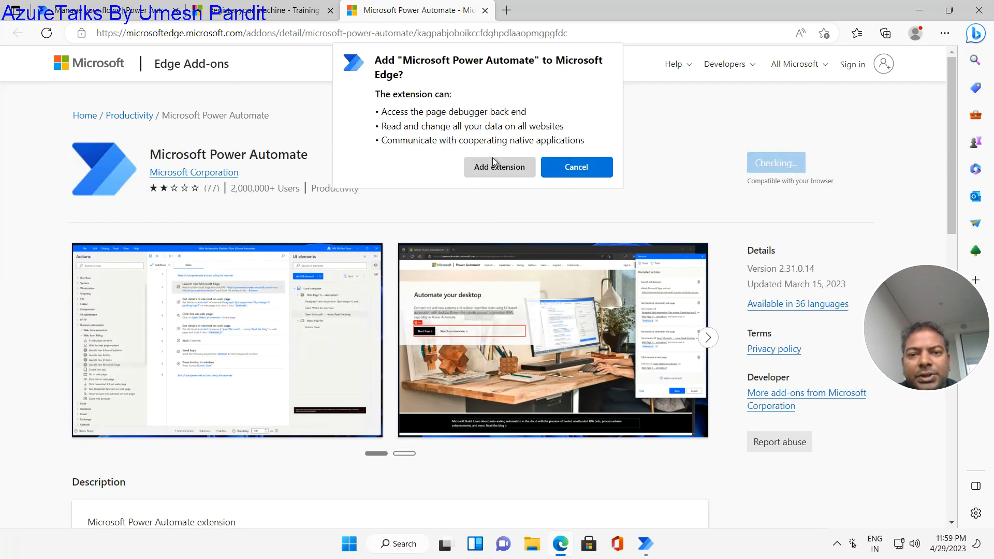
click(492, 167)
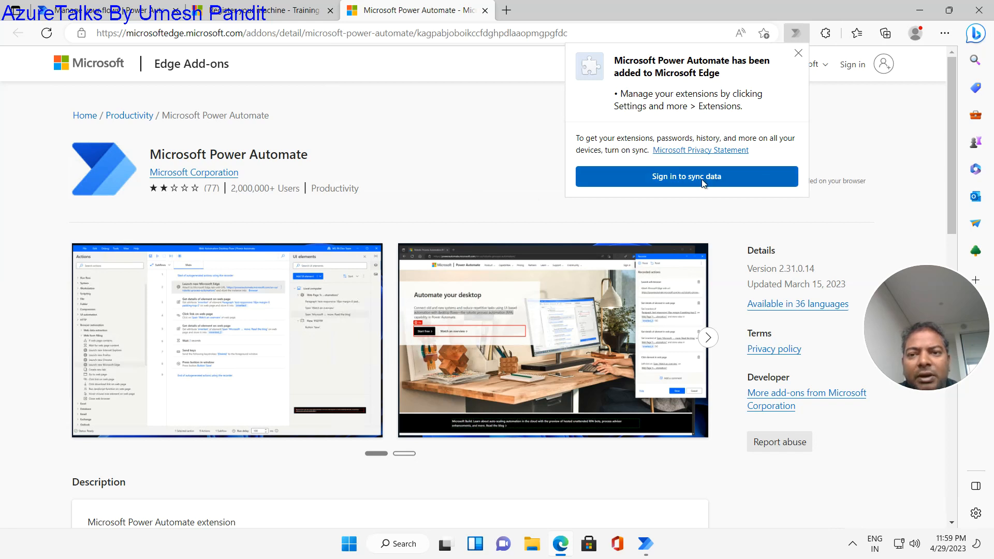
click(799, 54)
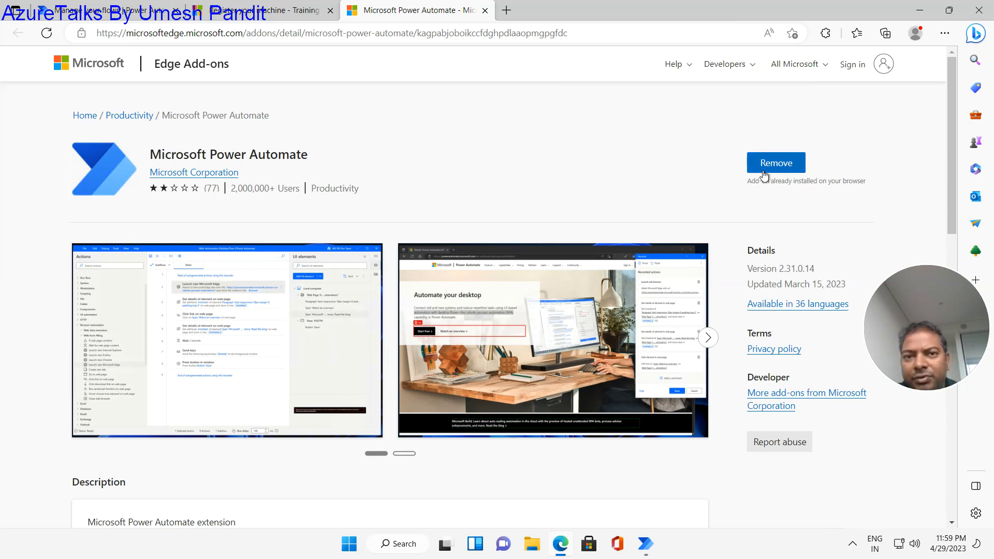
click(920, 10)
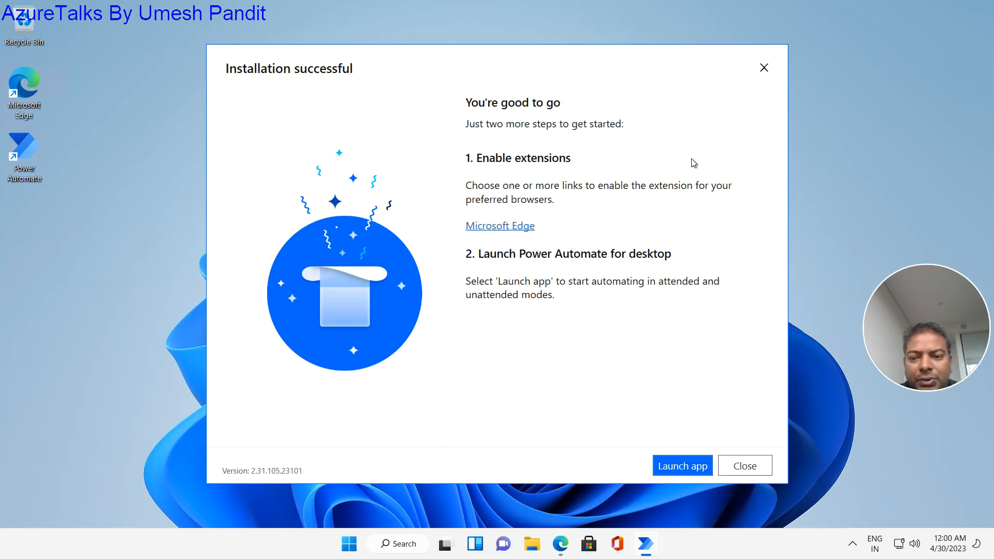
- Launch Power Automate for desktop and run Power Automate machine runtime as administrator
click(672, 467)
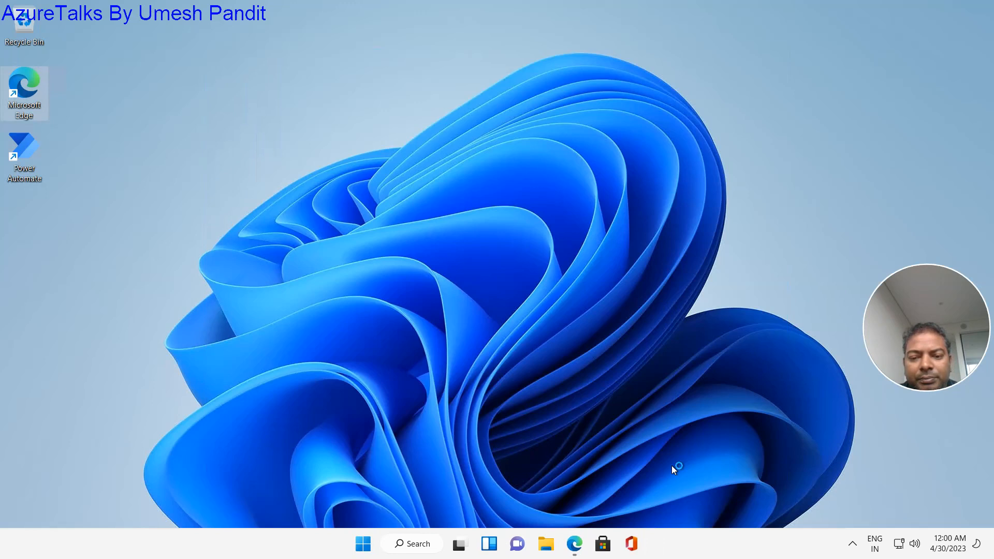
key(super)
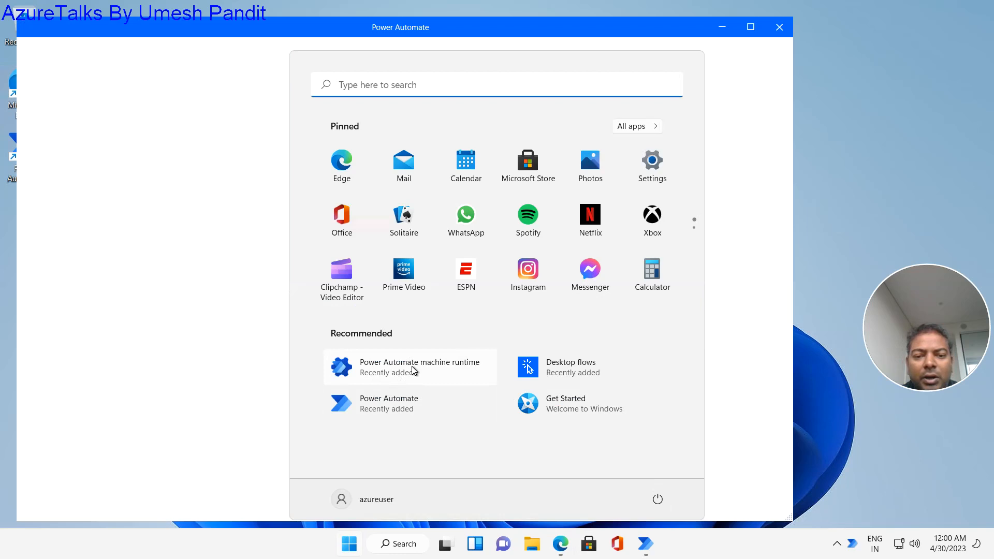
right_click(413, 369)
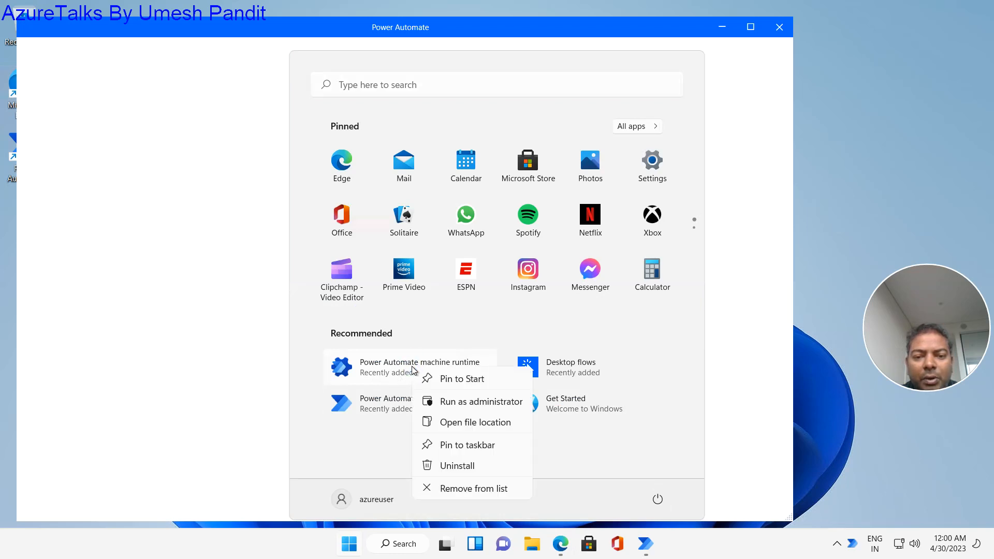
click(474, 401)
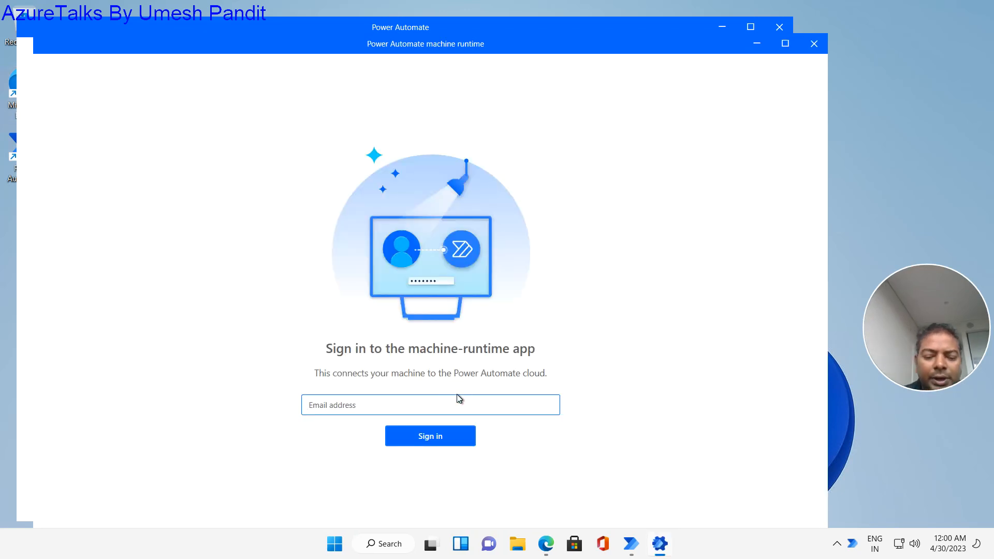
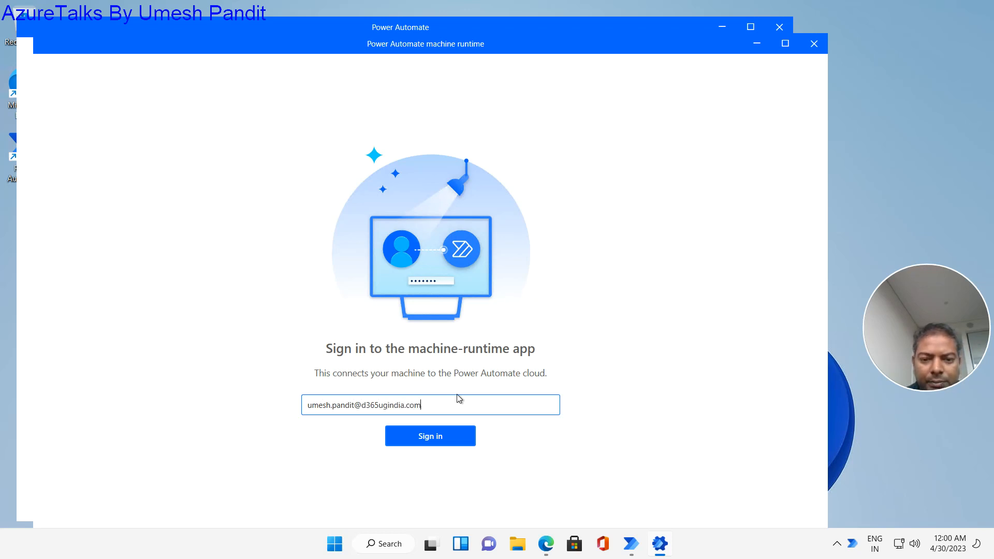
- Sign in to the machine runtime with the work account email and password
key(Return)
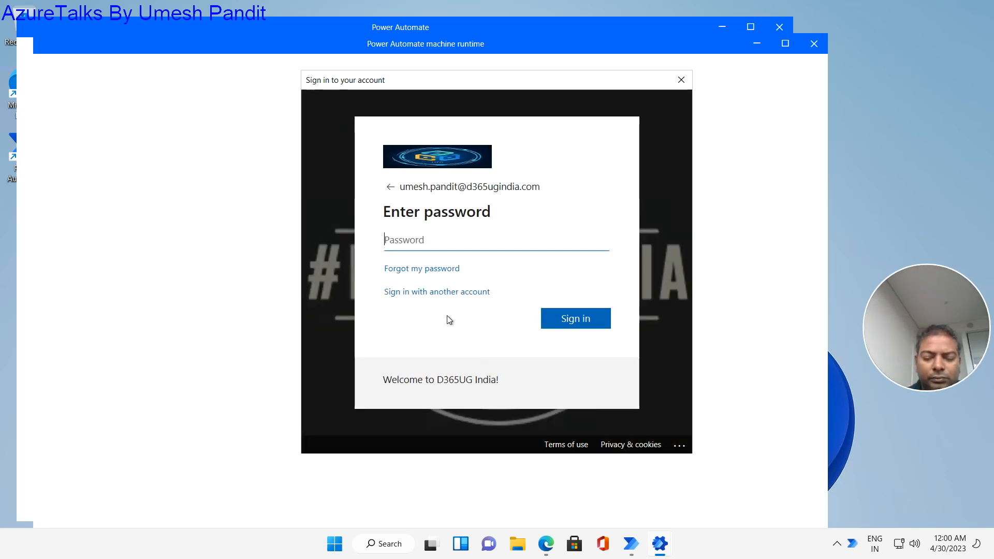
text(*****)
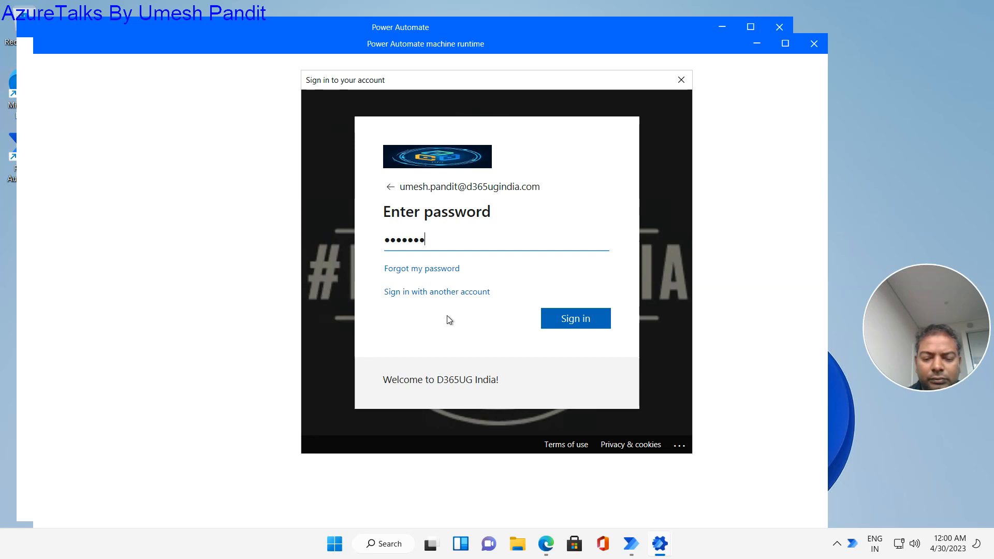
key(Return)
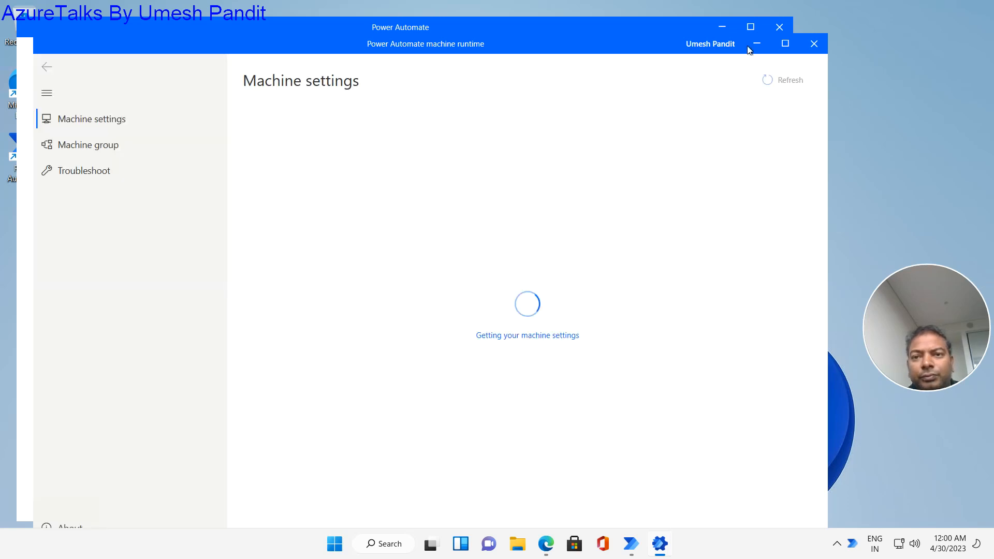
- Sign in to Power Automate desktop with the work email, skip the welcome tour, and maximize it
drag(621, 68, 629, 104)
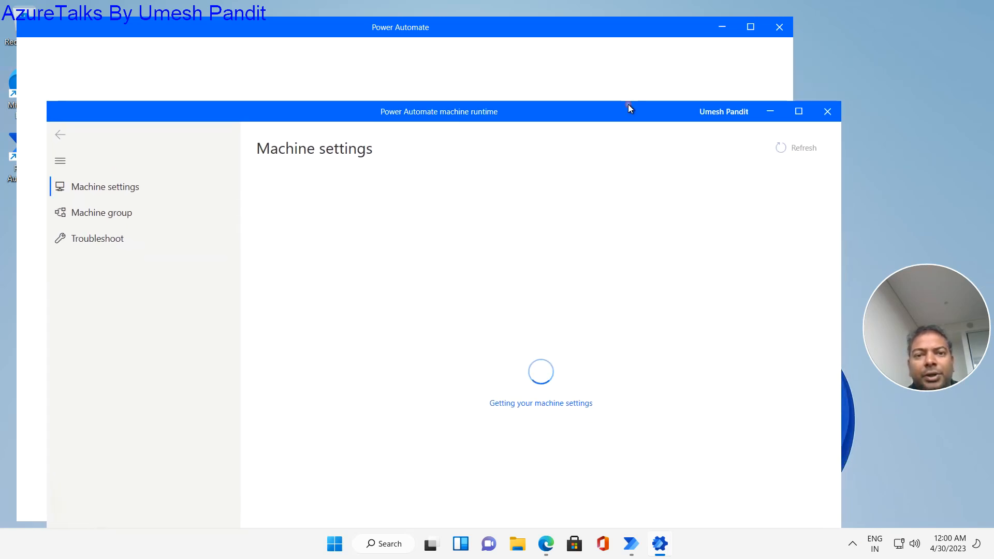
click(567, 32)
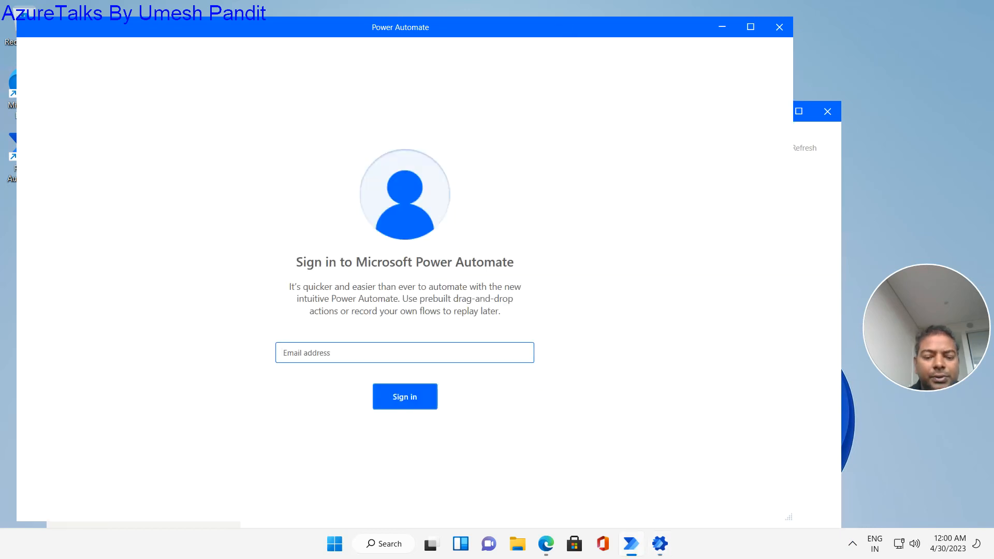
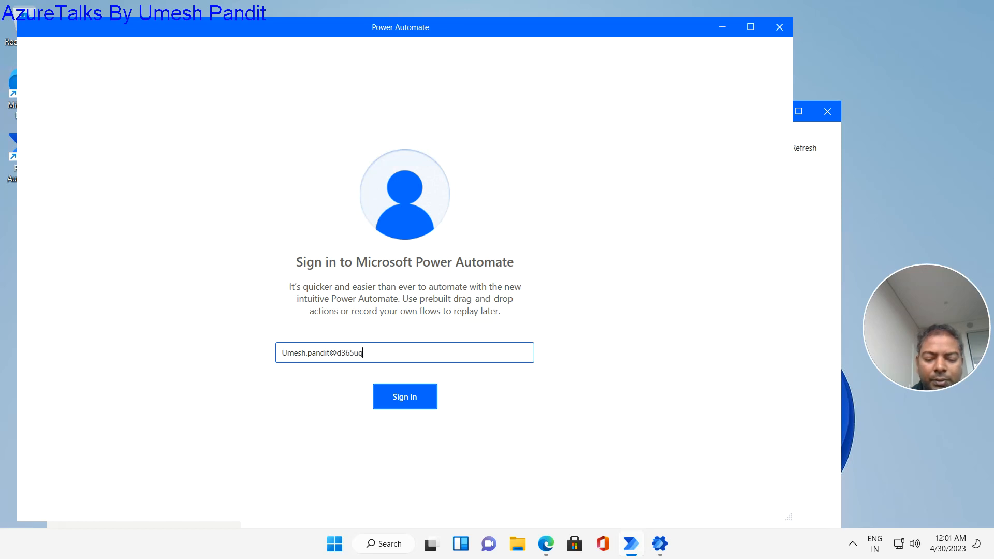
key(Return)
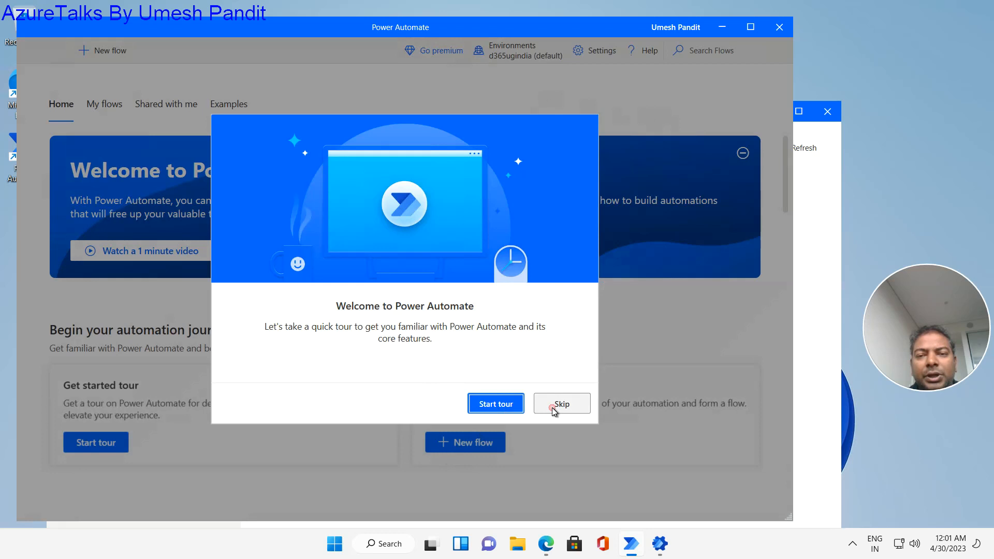
click(555, 406)
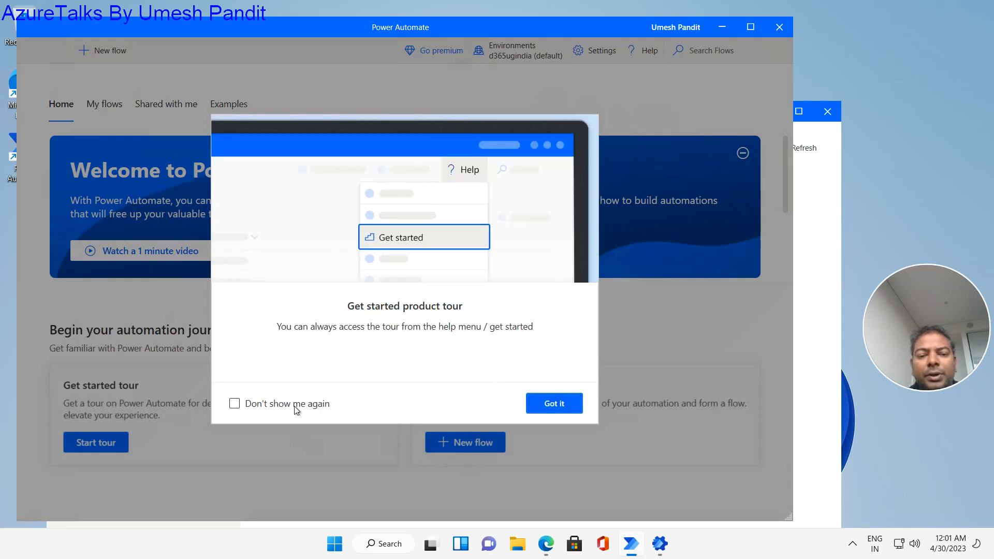
click(558, 402)
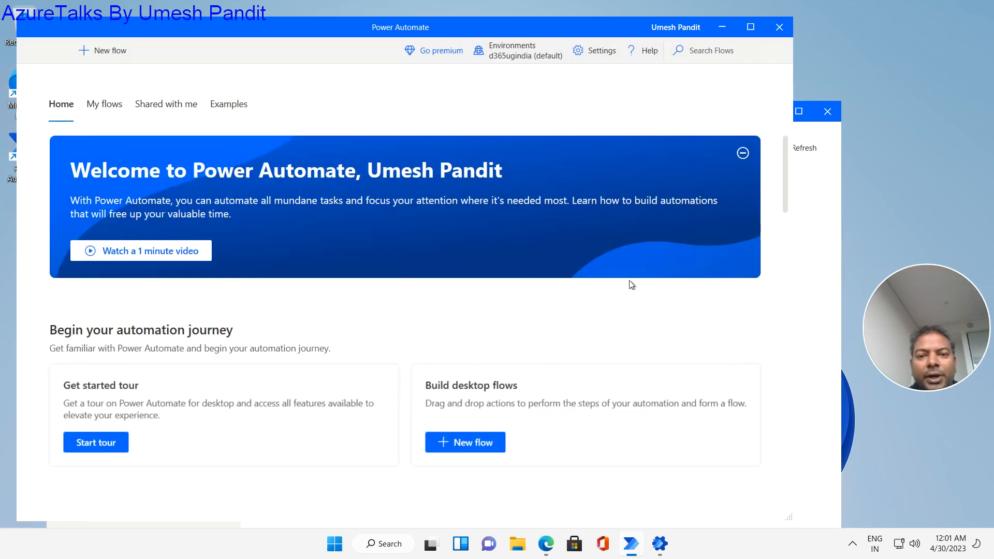
click(750, 30)
- Maximize the machine runtime, try registering in the RGD365US01 environment, and refresh the settings
click(660, 544)
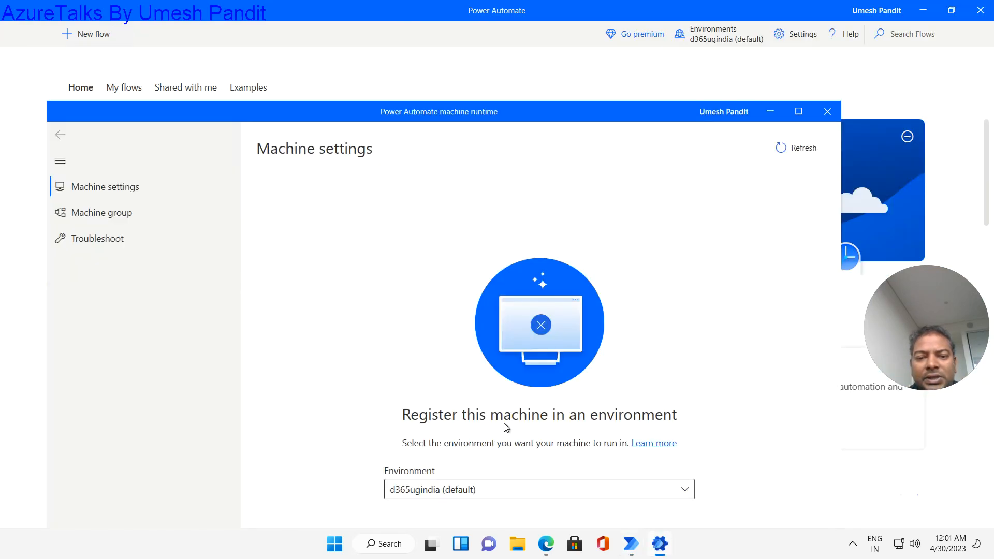
drag(502, 112, 513, 92)
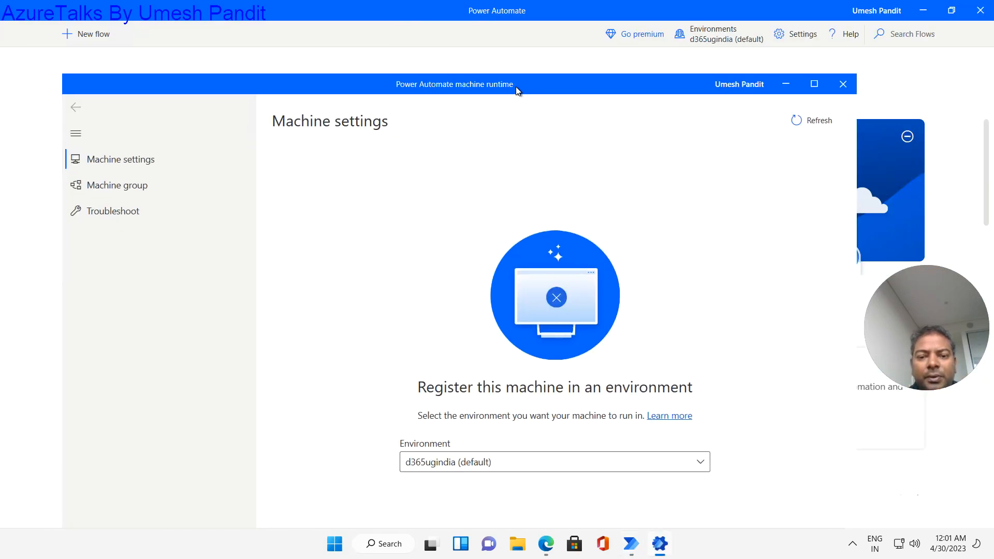
double_click(516, 86)
click(522, 405)
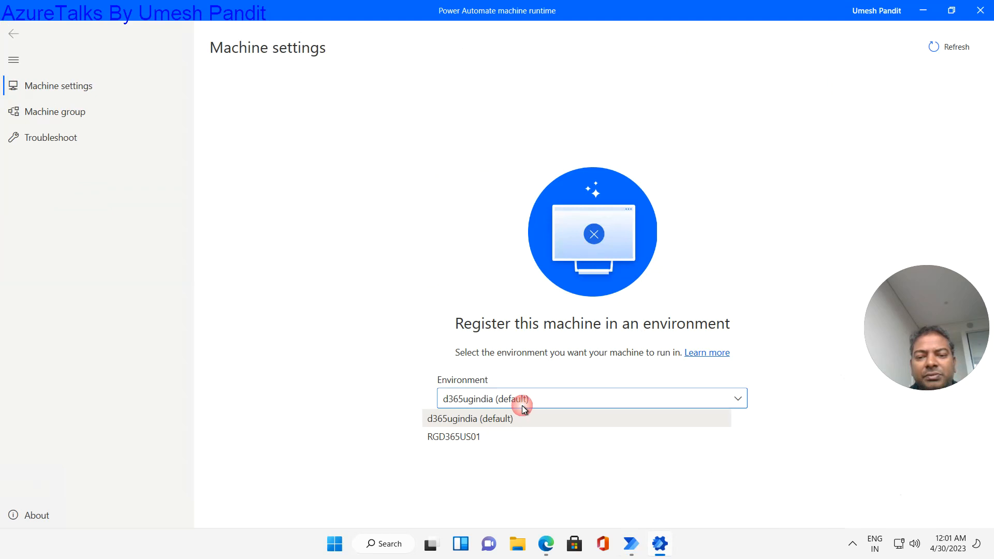
click(474, 421)
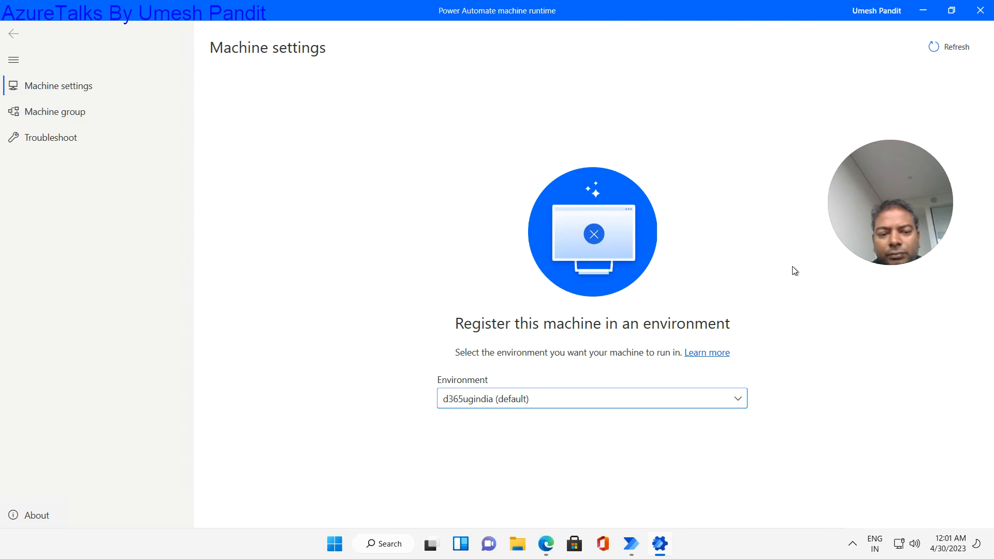
click(611, 402)
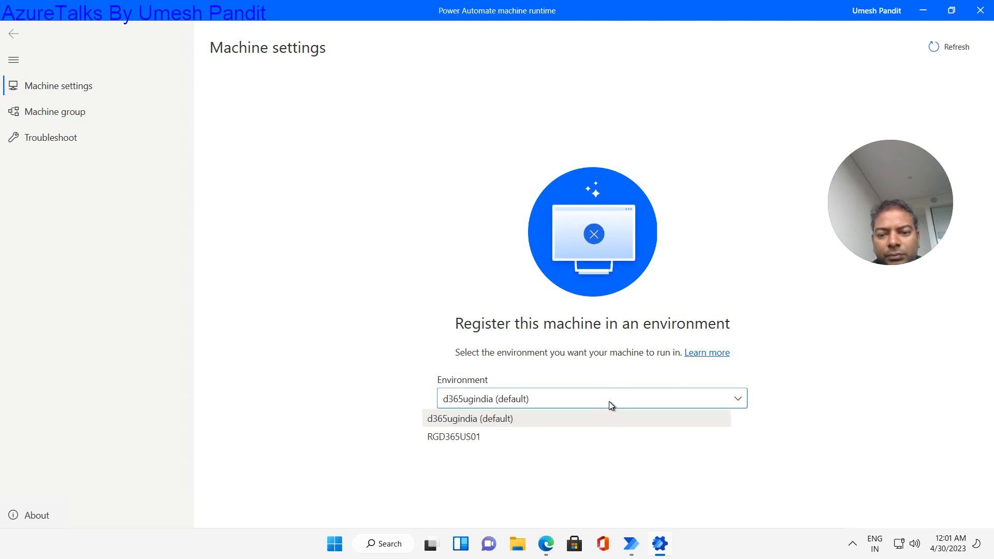
click(511, 438)
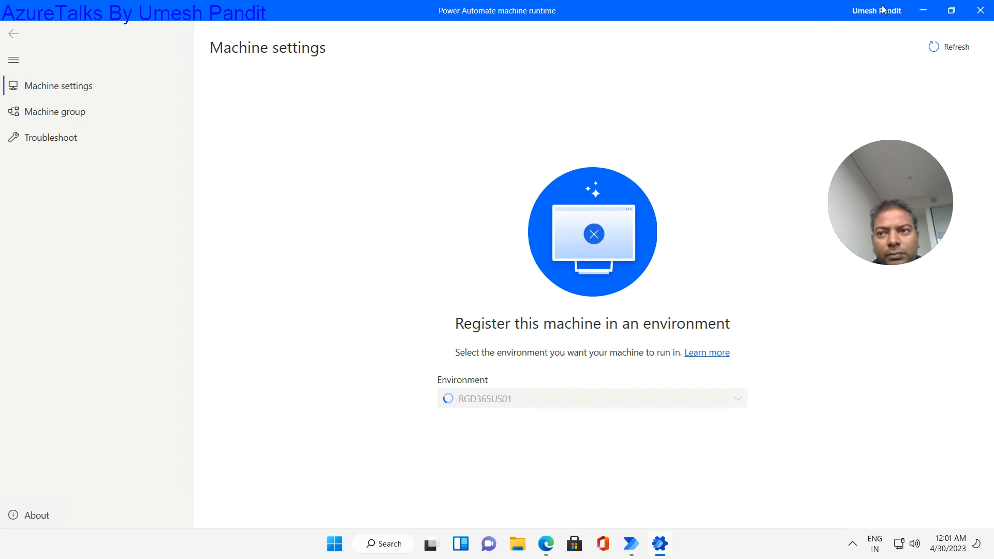
click(934, 48)
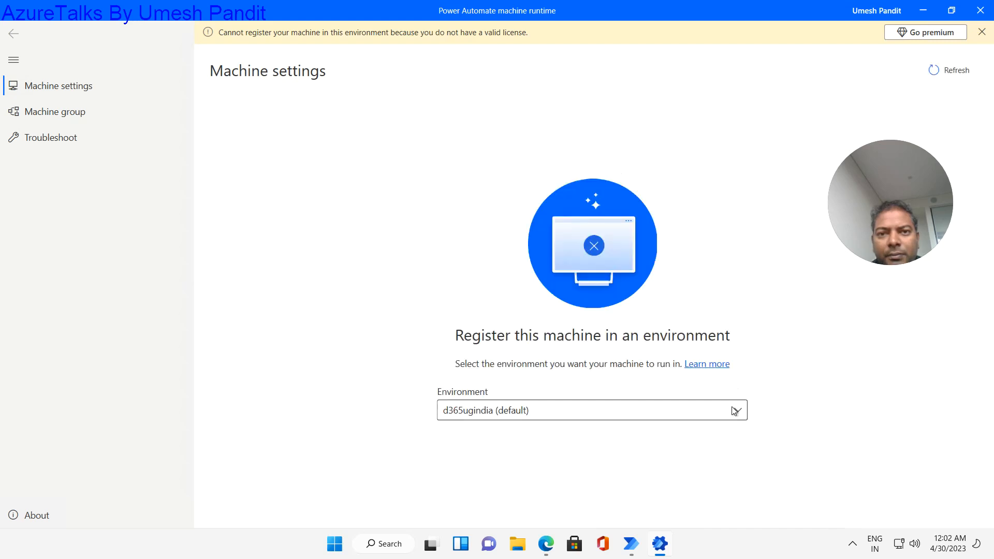
click(735, 411)
- Start the premium trial in the machine runtime and register in d365ugindia (default)
click(734, 411)
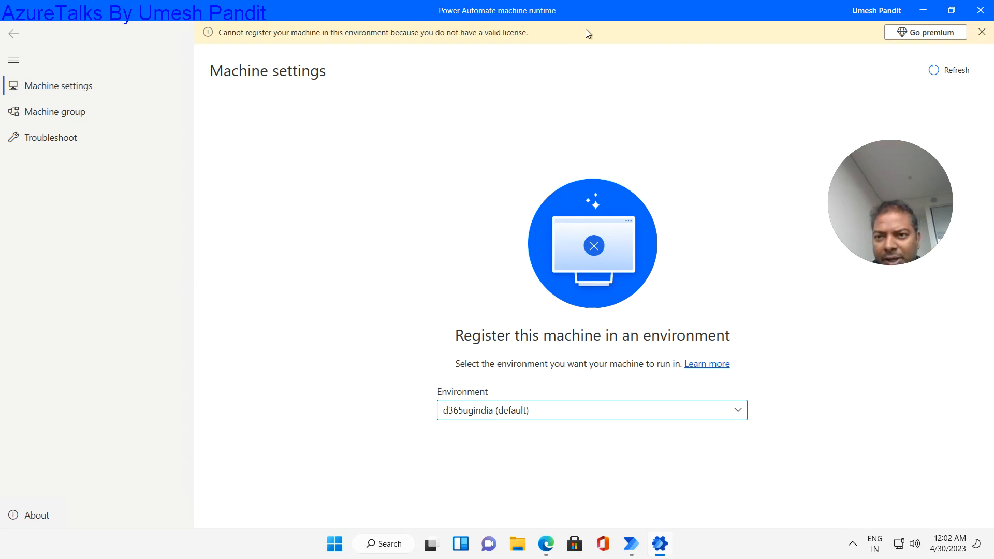
click(915, 34)
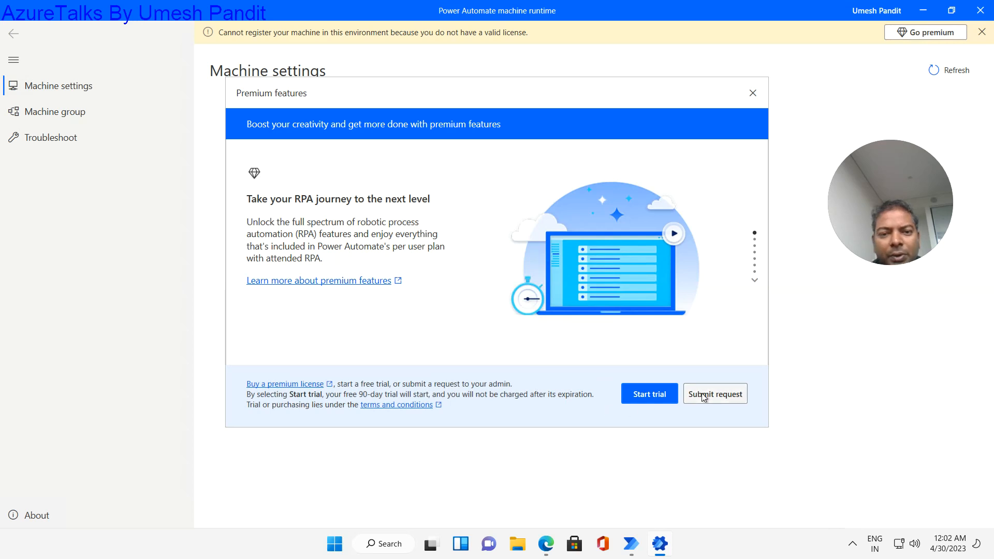
click(704, 396)
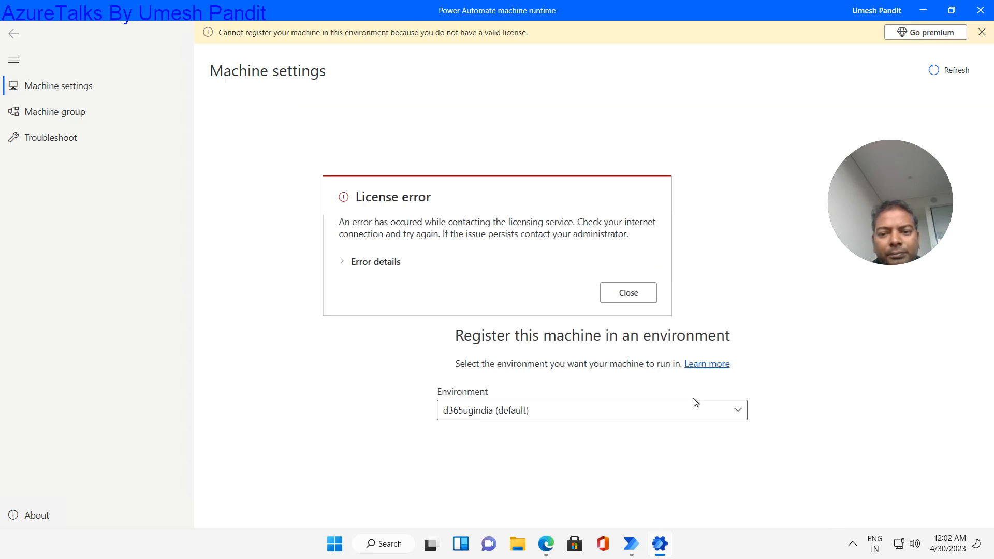
click(624, 298)
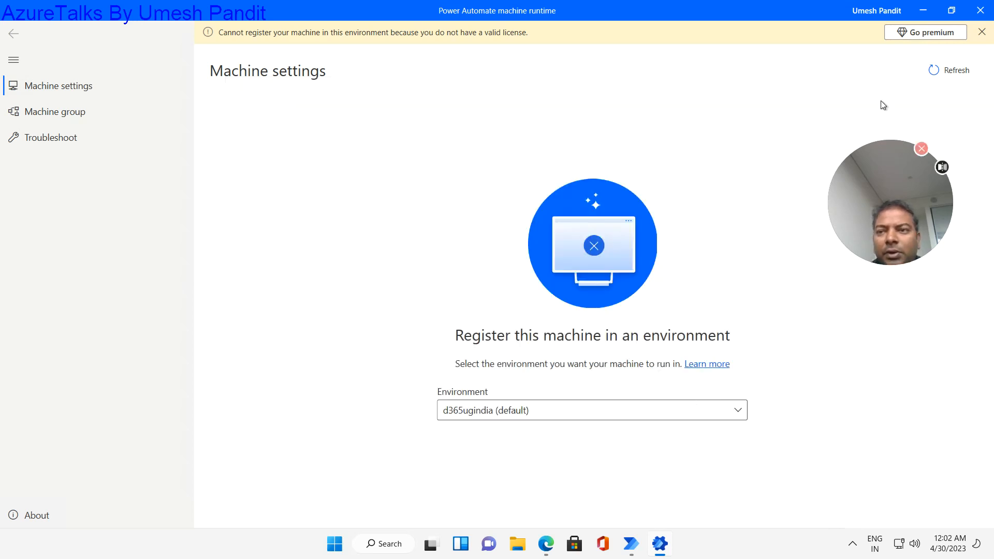
click(925, 32)
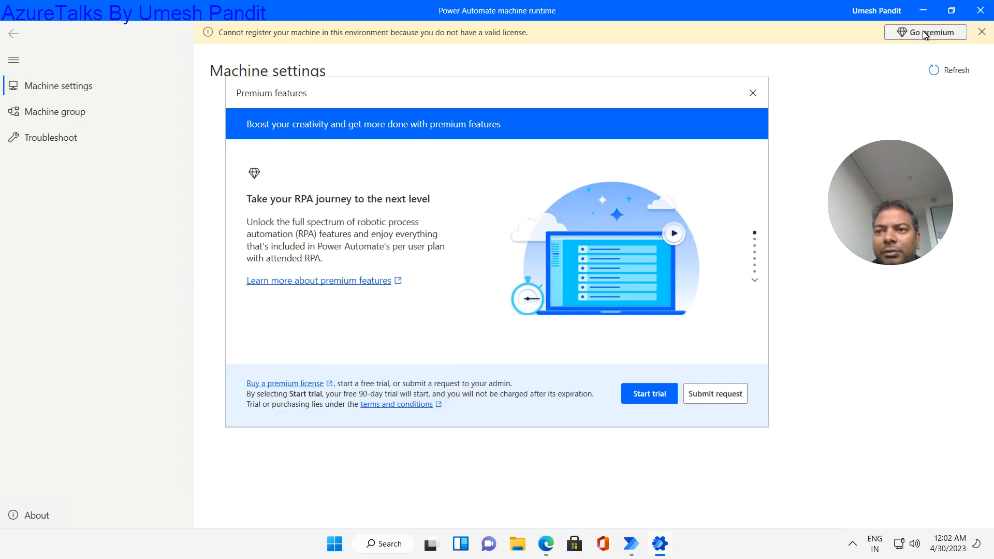
click(654, 395)
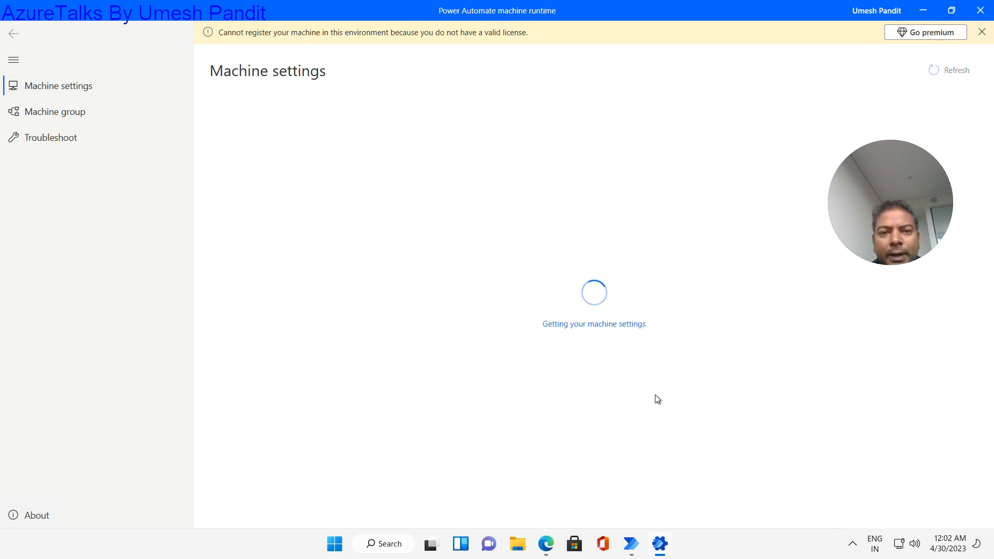
click(623, 412)
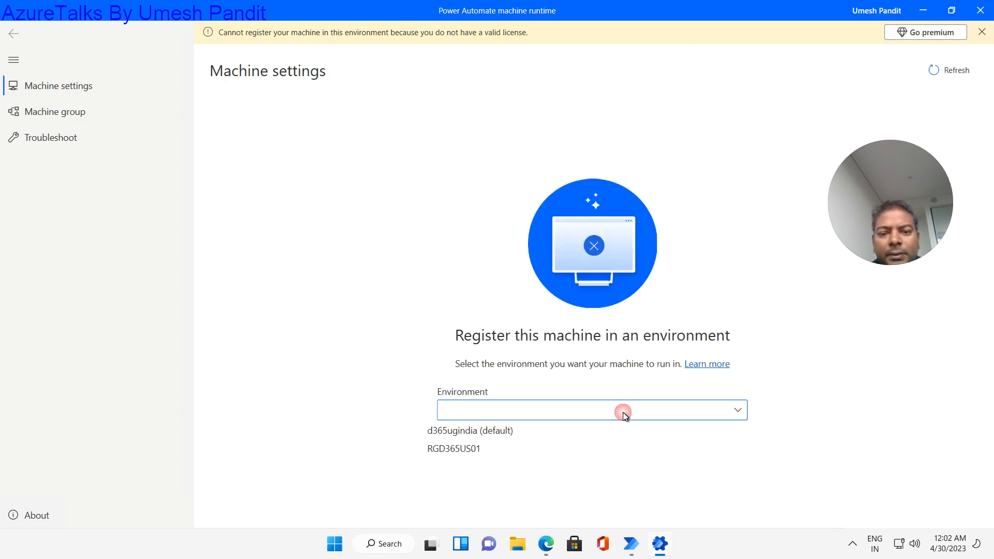
click(493, 433)
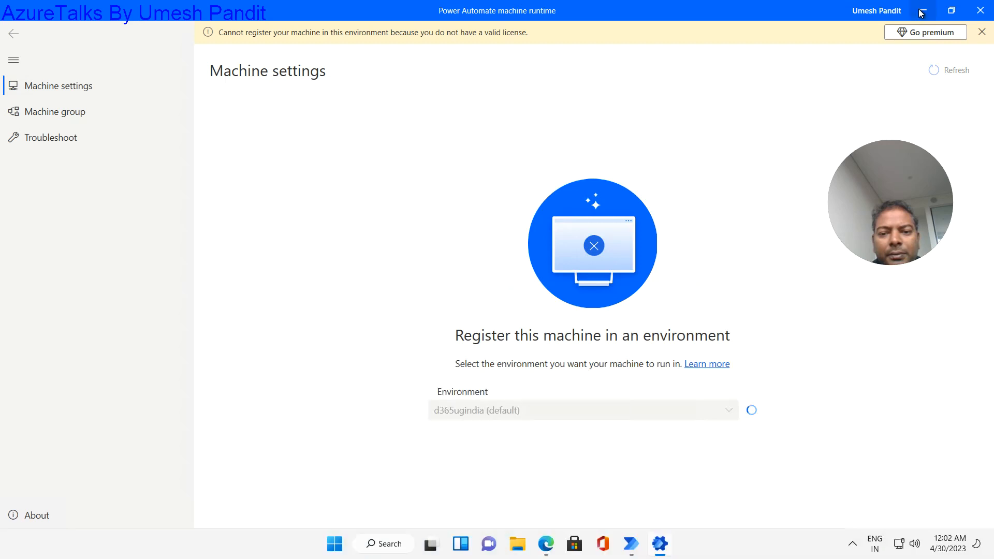
- Start the free 90-day premium trial in Power Automate desktop, minimizing both windows
click(924, 10)
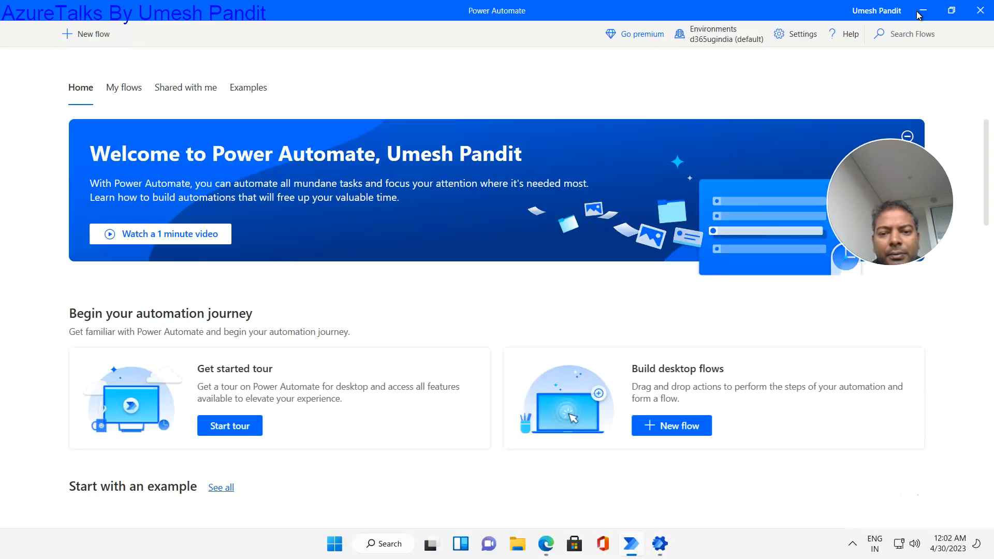
click(626, 35)
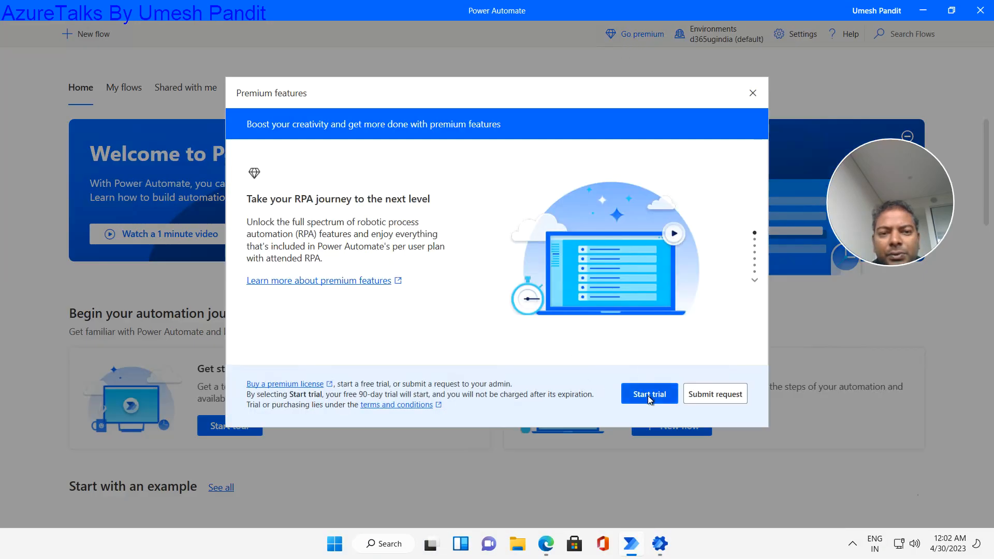
click(647, 396)
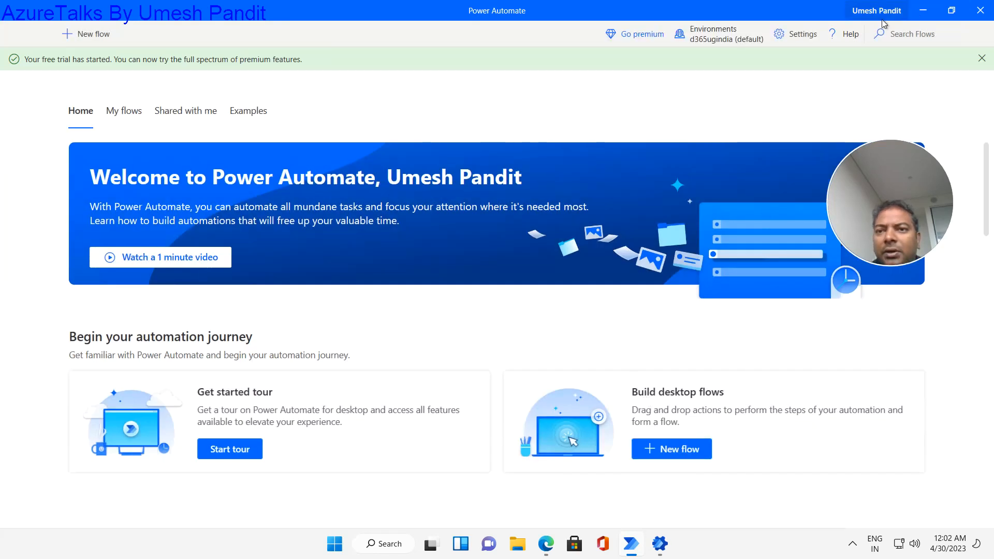
click(924, 10)
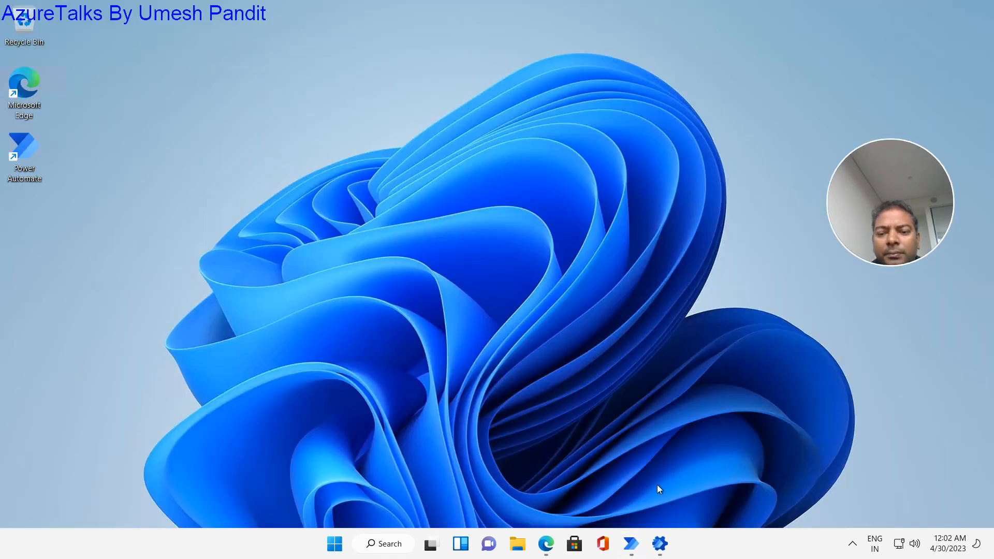
- Dismiss the missing-license banner, leave the environment unchanged, minimize the runtime, and return to the browser
click(661, 545)
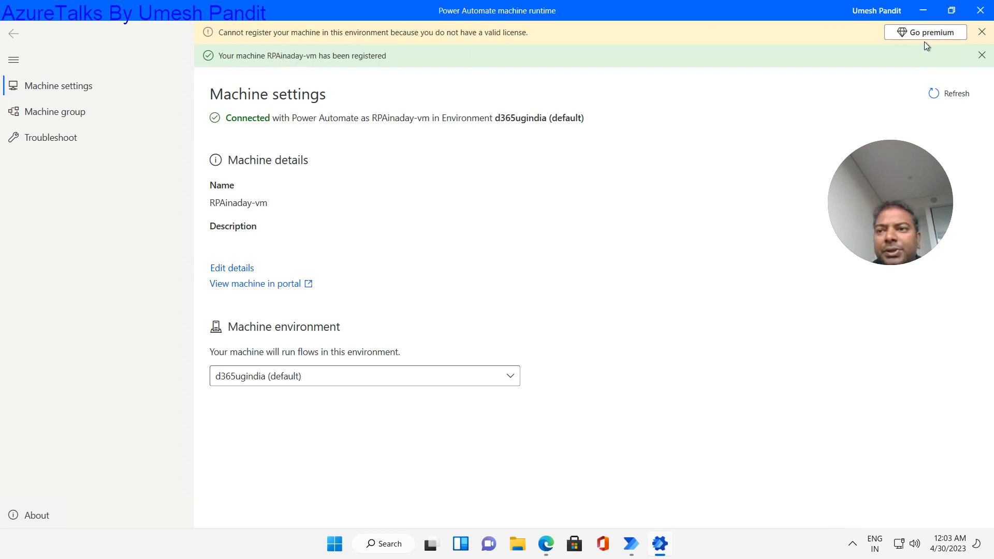
click(982, 33)
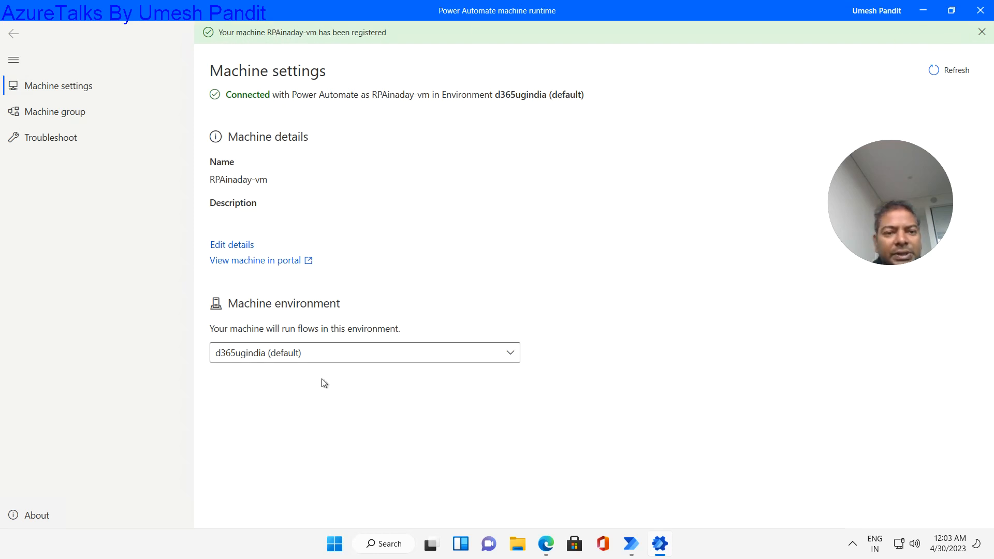
click(356, 356)
click(356, 356)
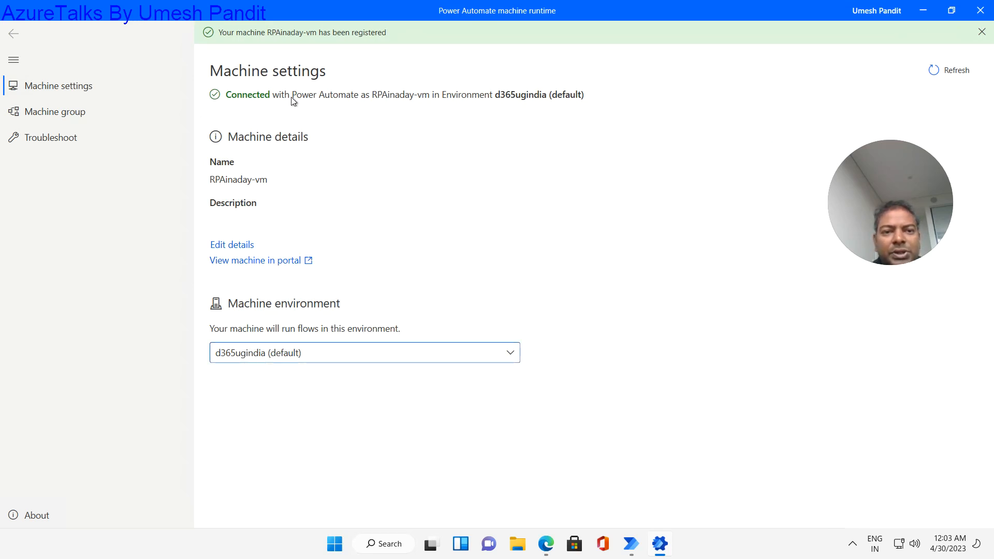
click(923, 11)
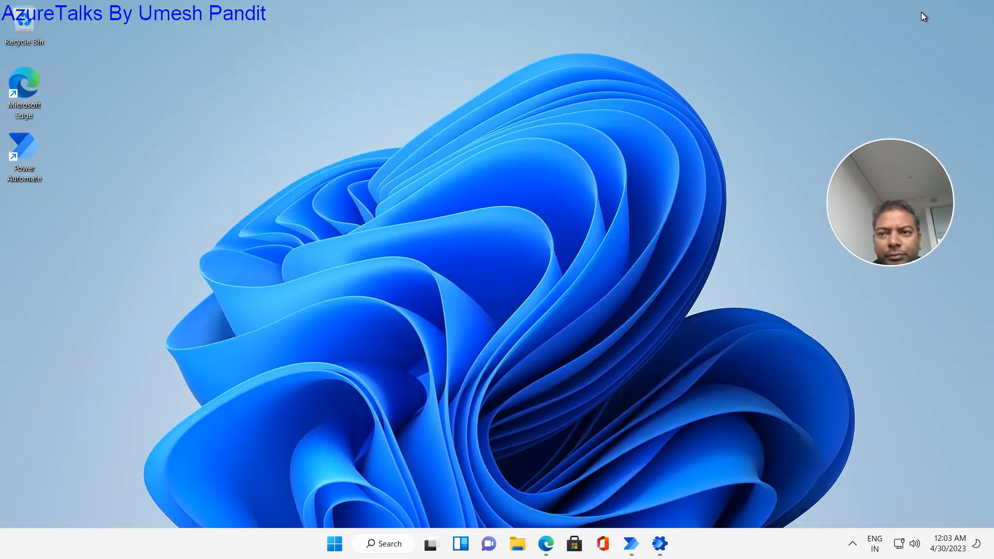
click(547, 544)
- Go from the Register your machine tab to the Contoso invoice app module and download RPAIAD-Learn-student-files.zip
click(296, 9)
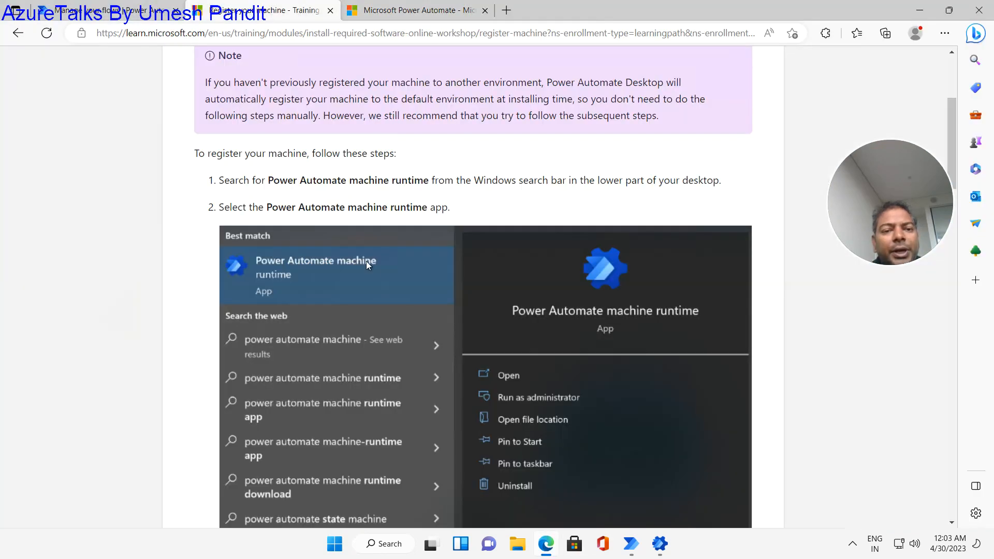
scroll(398, 290, down, 12)
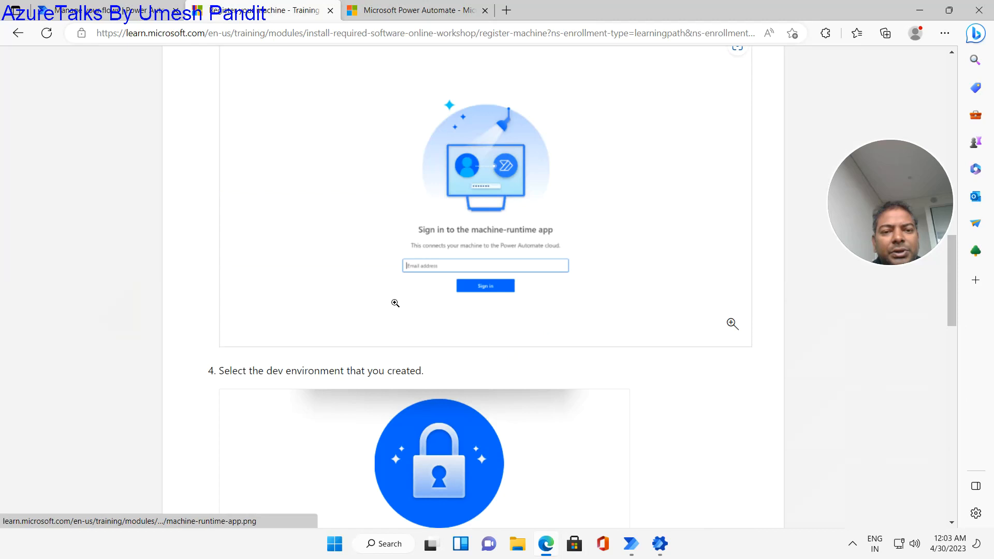
click(24, 35)
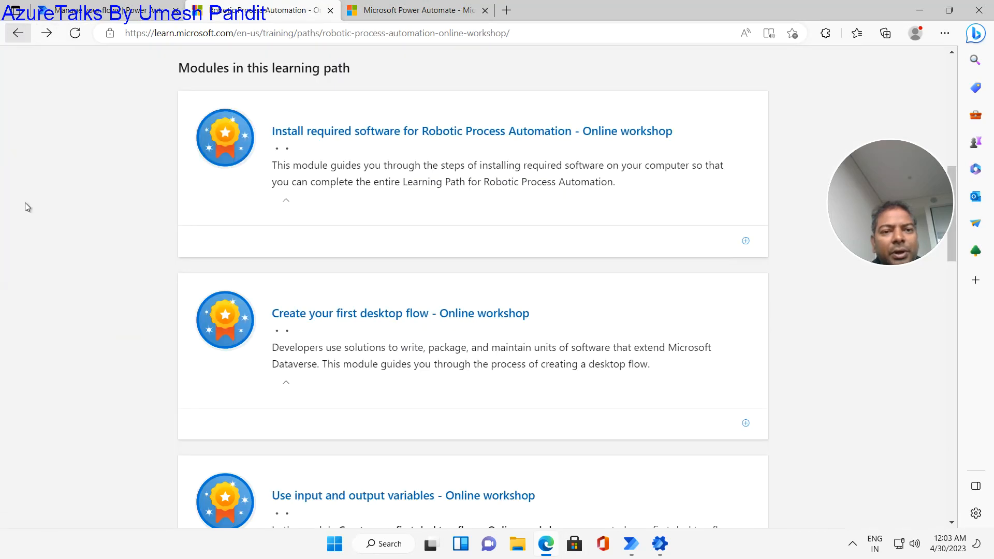
click(361, 438)
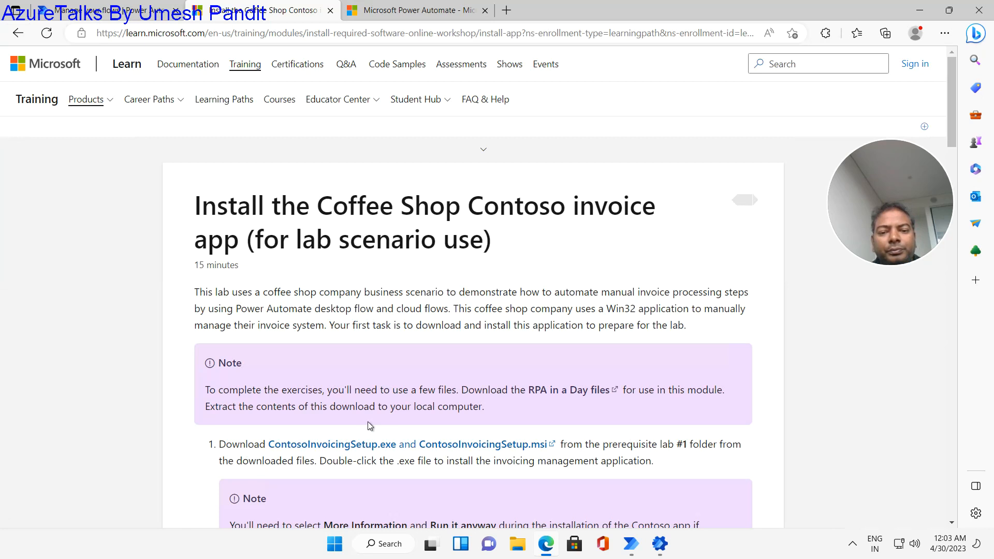
scroll(370, 420, down, 5)
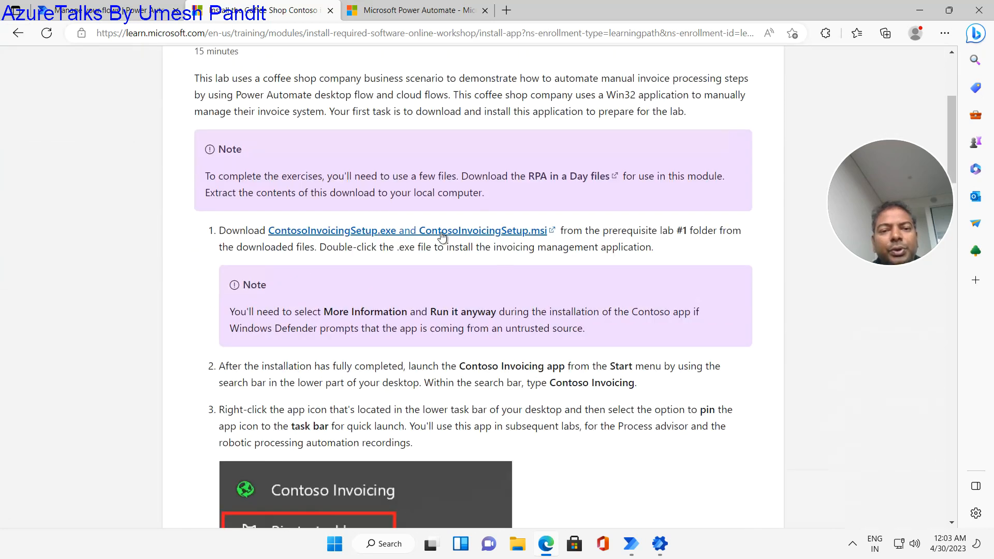
click(363, 231)
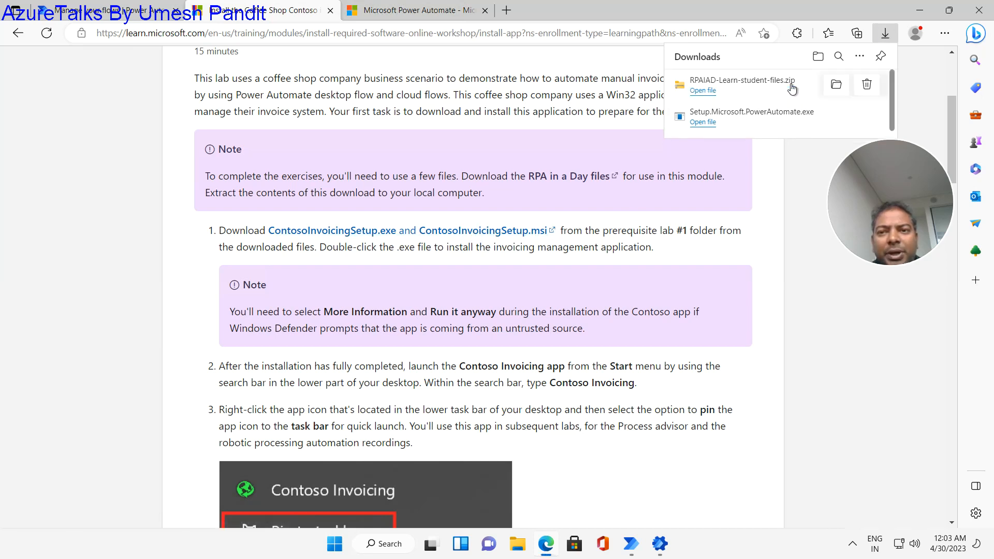
- Open the lab files zip's Prerequisite Lab #1 folder and run the ContosoInvoicingSetup package
click(840, 86)
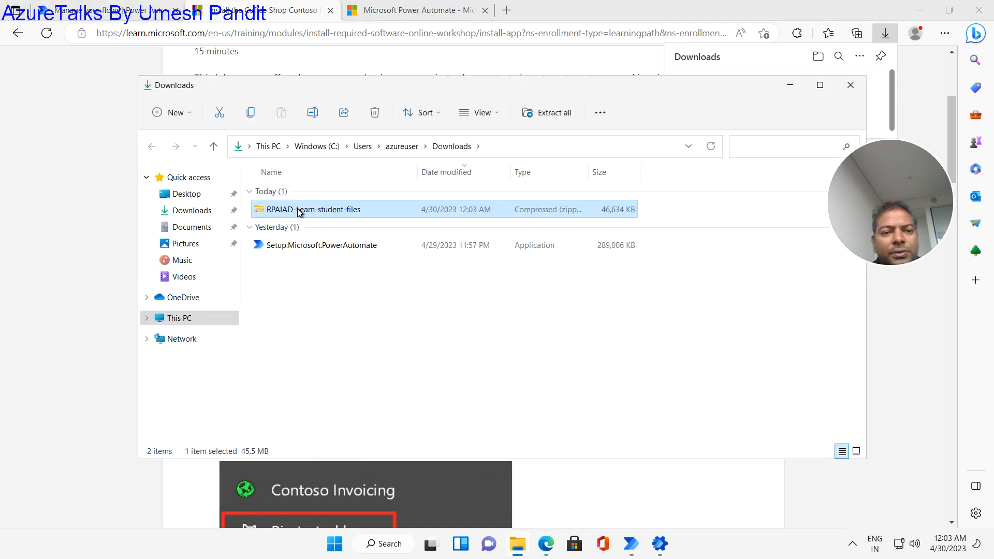
double_click(297, 208)
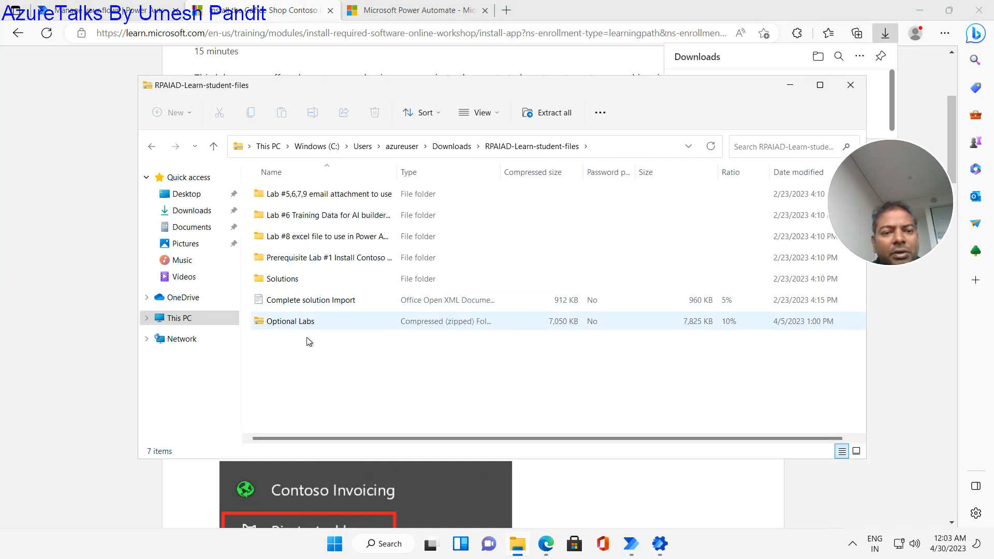
double_click(307, 261)
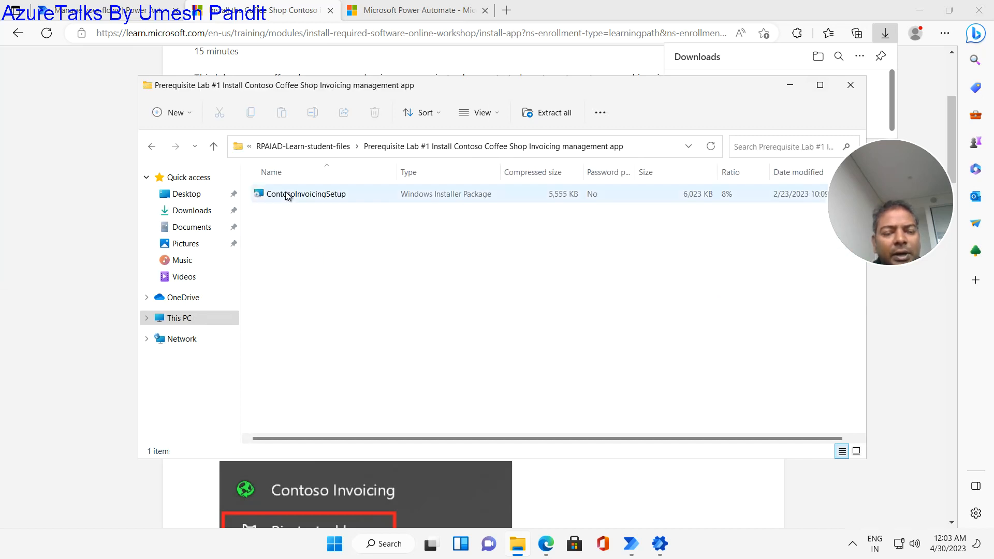
click(285, 194)
right_click(286, 194)
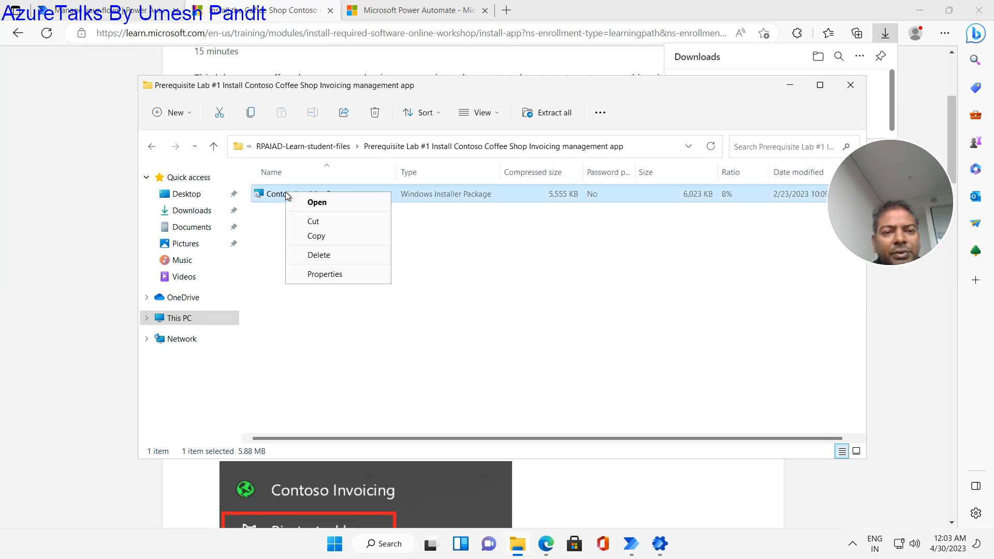
click(318, 202)
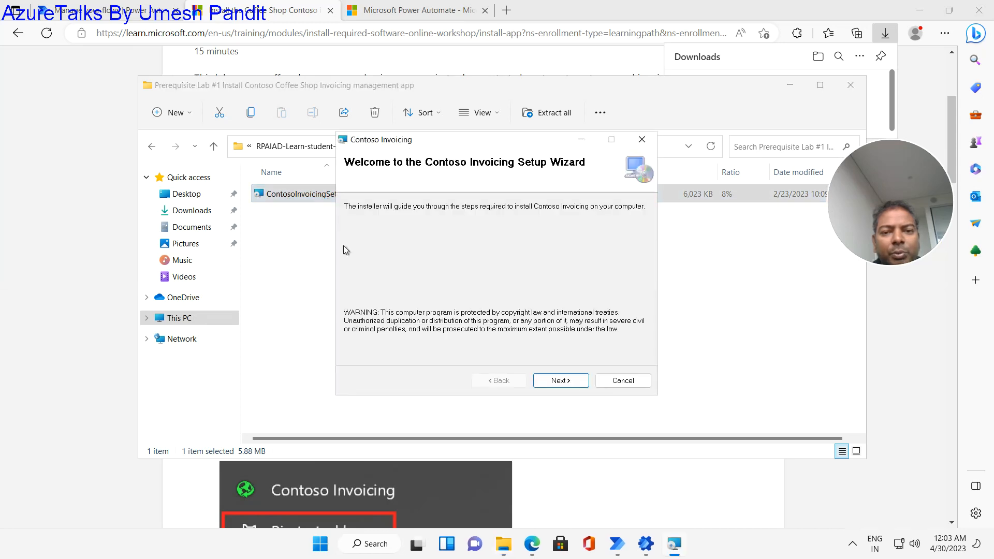
- Complete the Contoso Invoicing setup wizard with the default installation folder and close it
click(558, 382)
click(558, 381)
click(558, 381)
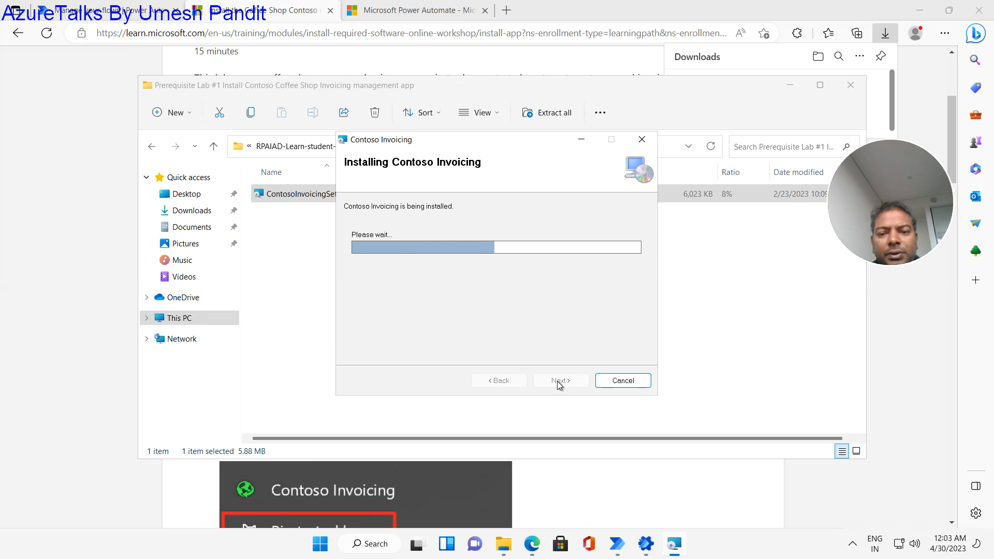
click(559, 382)
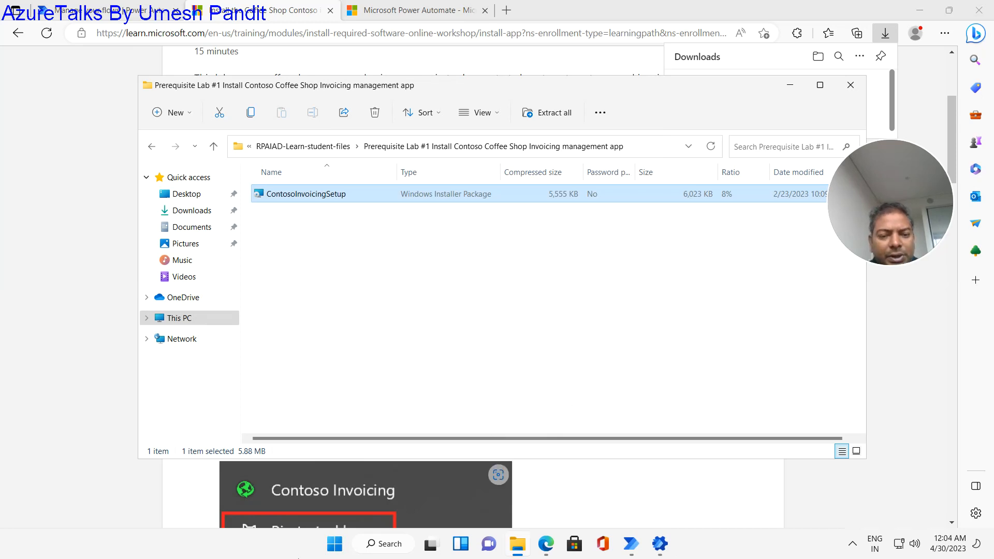
key(super)
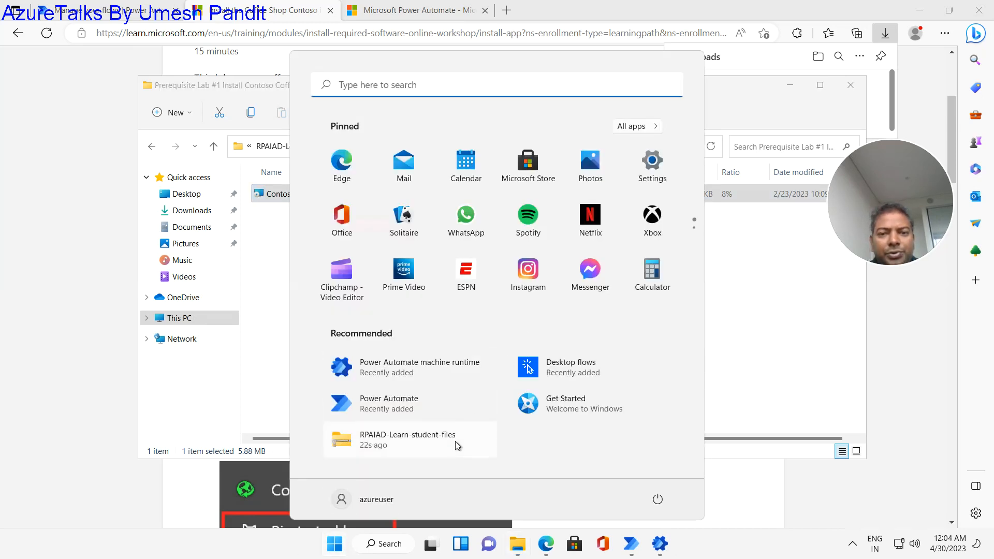
- Launch the newly installed Contoso Invoicing app from Windows search to show its Accounts list
text(control Panel)
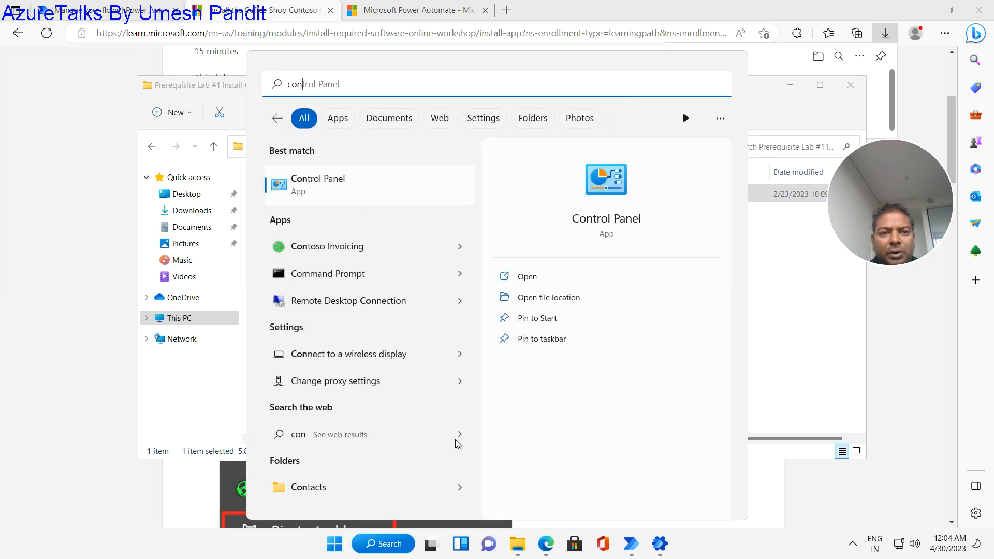
click(343, 246)
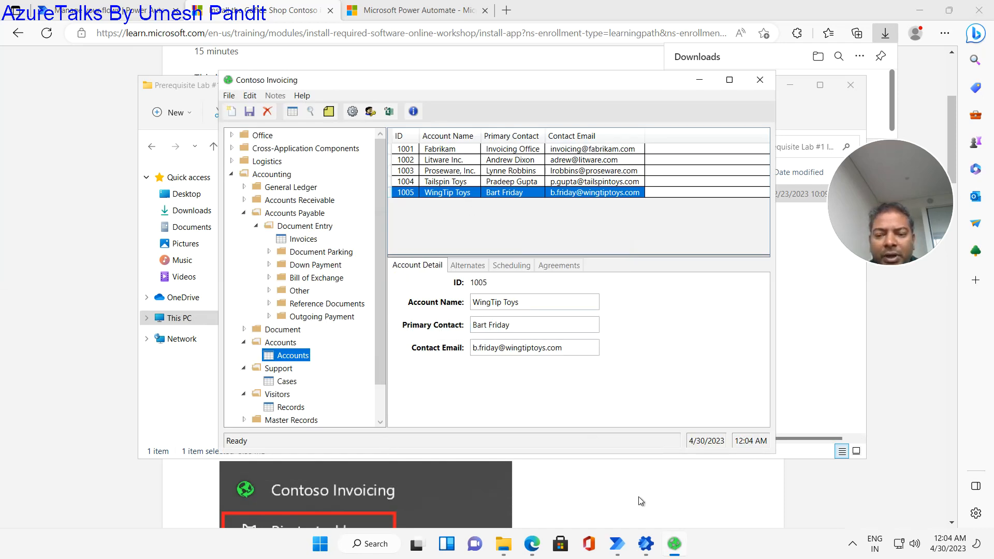
mouse_move(618, 548)
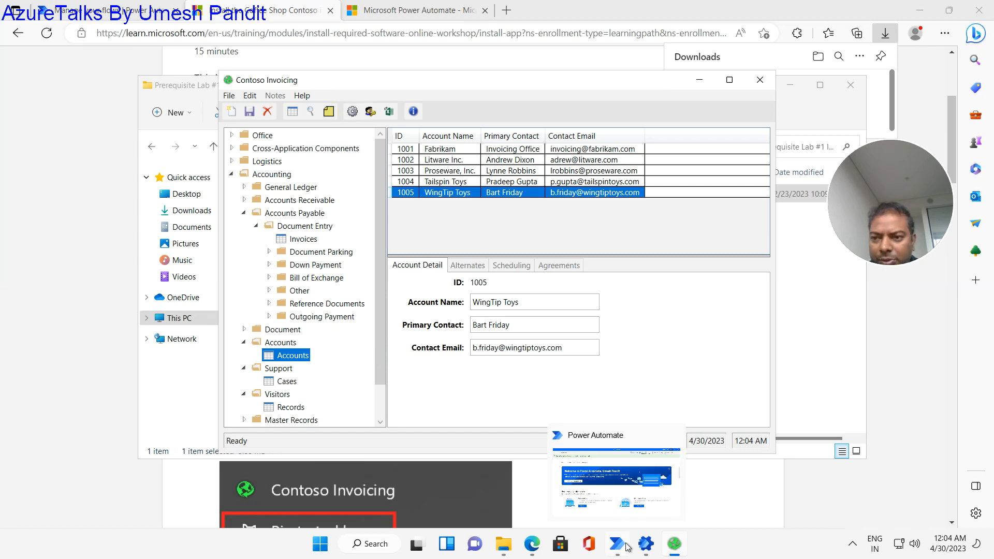
- Switch through Power Automate and Edge, then bring the machine runtime's Machine settings back to front
click(618, 548)
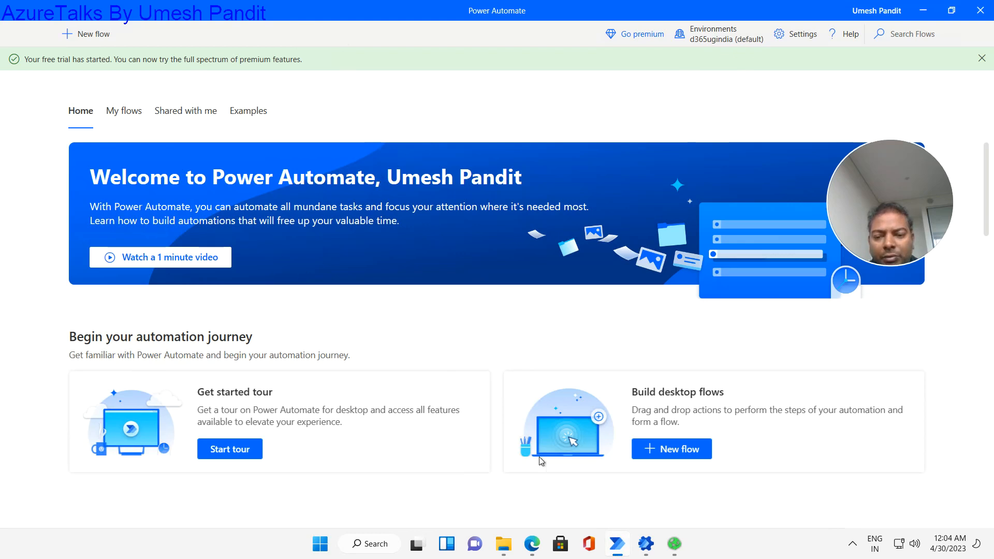
click(532, 544)
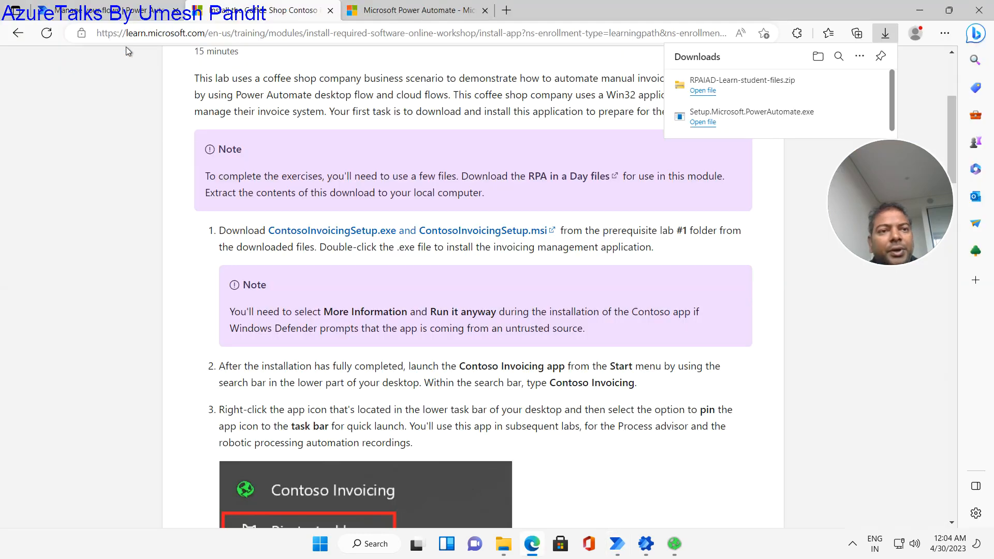
click(118, 10)
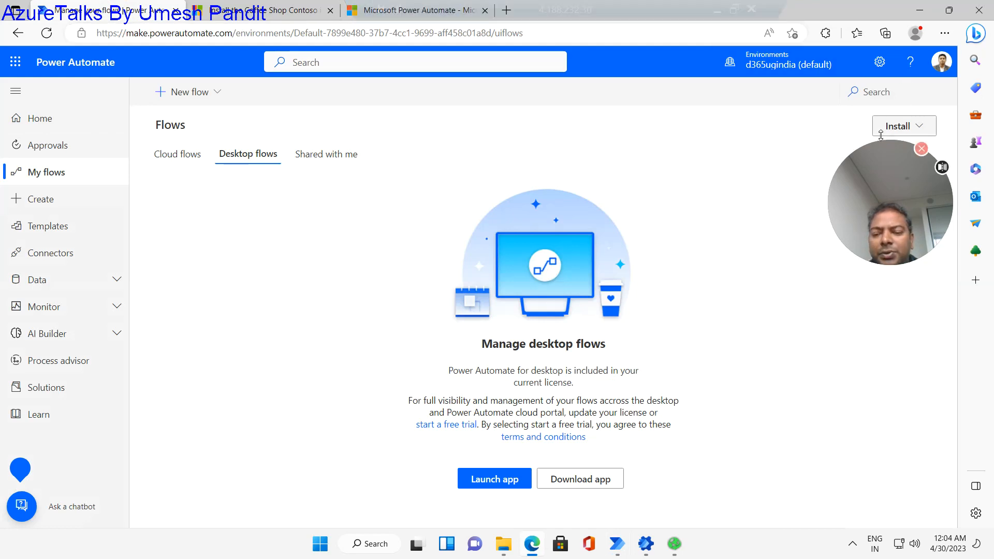
click(617, 547)
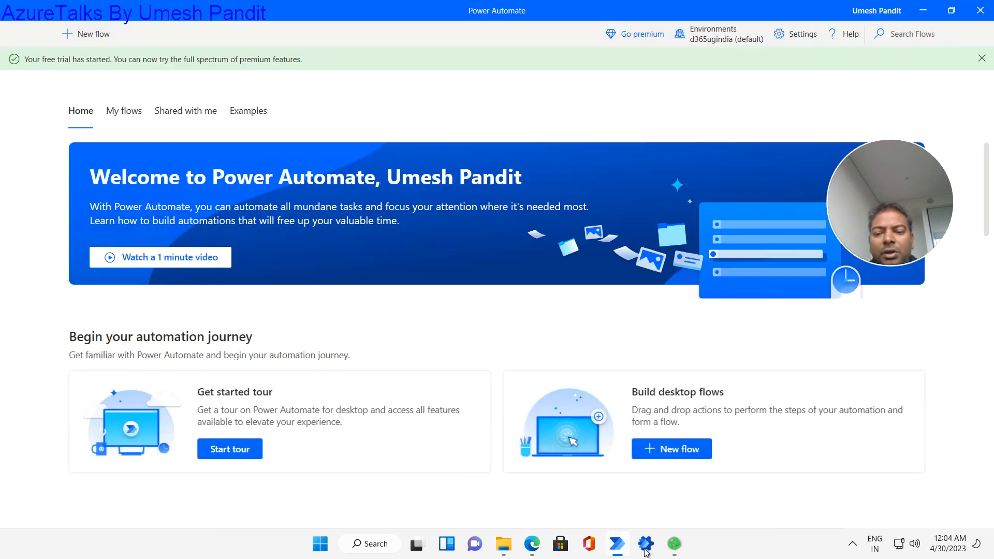
click(646, 549)
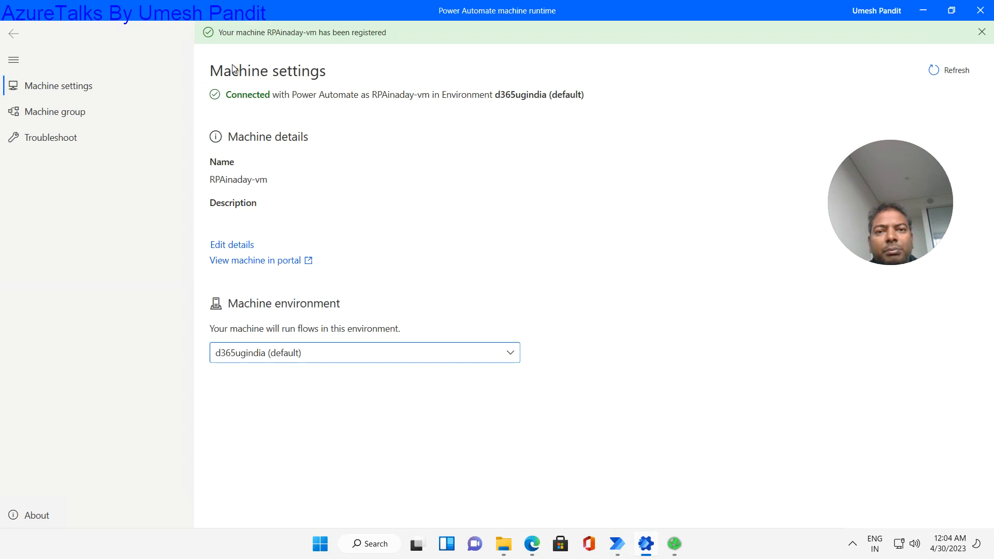